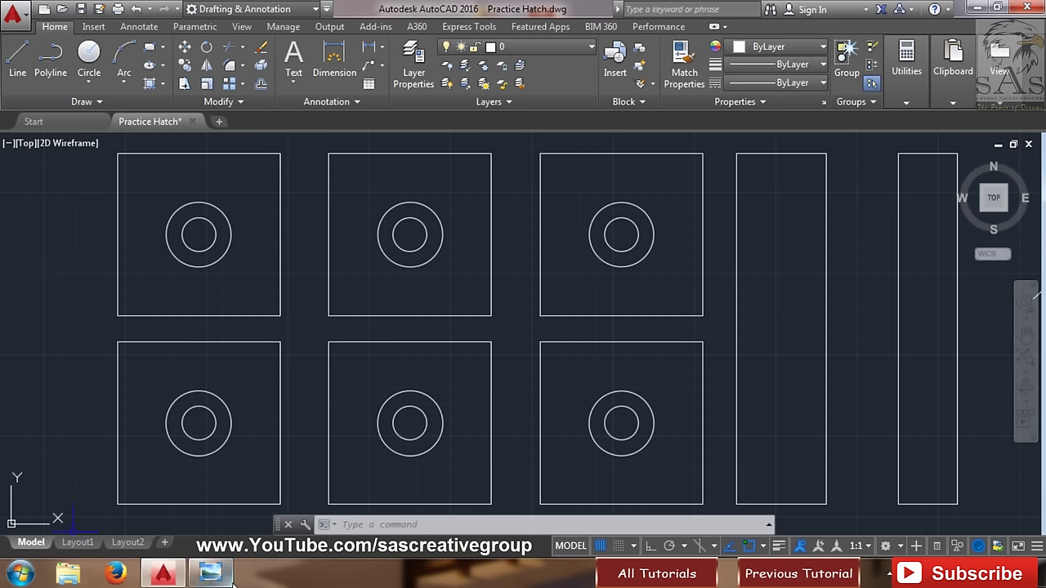
- Browse the sample reference drawings, ending on the house elevation
{"action": "left_click", "coordinate": [343, 499]}
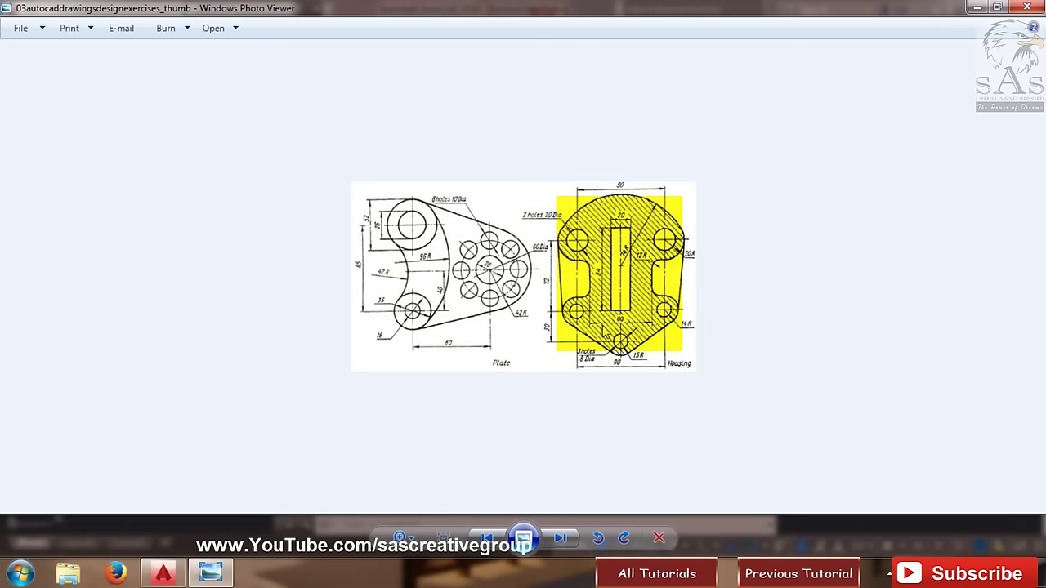
{"action": "left_click", "coordinate": [558, 541]}
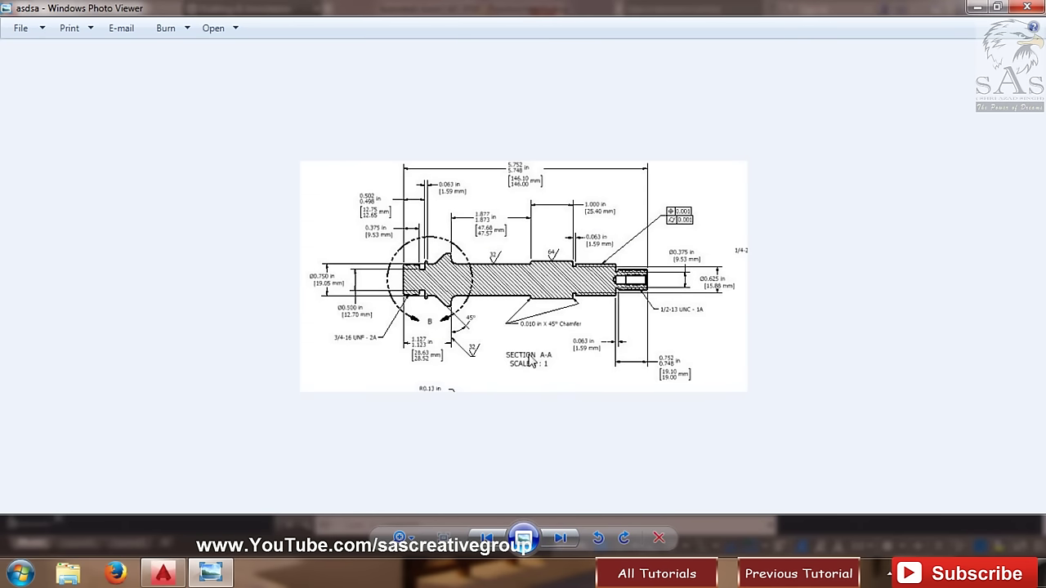
{"action": "left_click", "coordinate": [562, 539]}
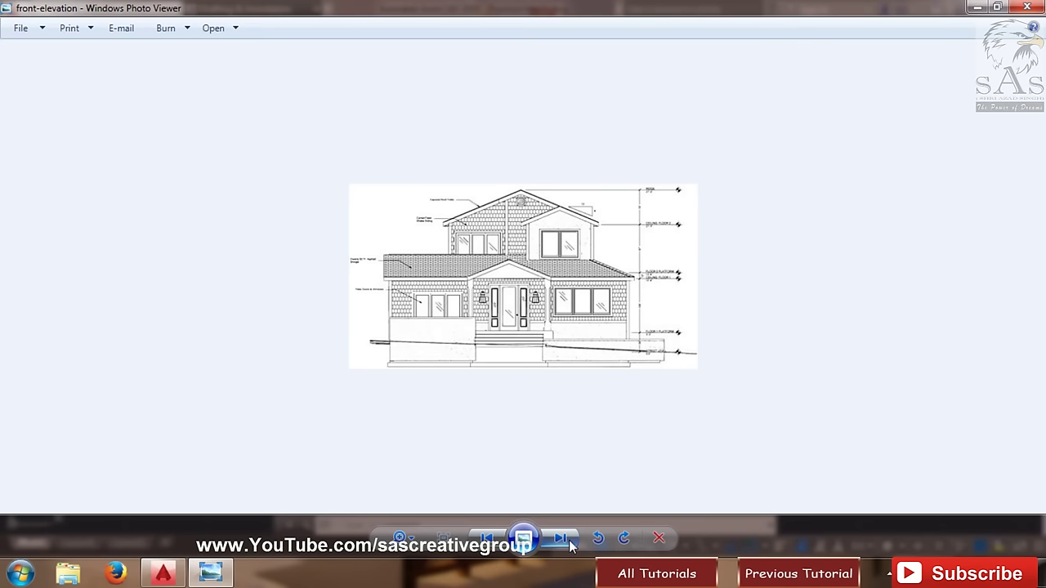
{"action": "scroll", "coordinate": [570, 357], "scroll_direction": "up", "scroll_amount": 2}
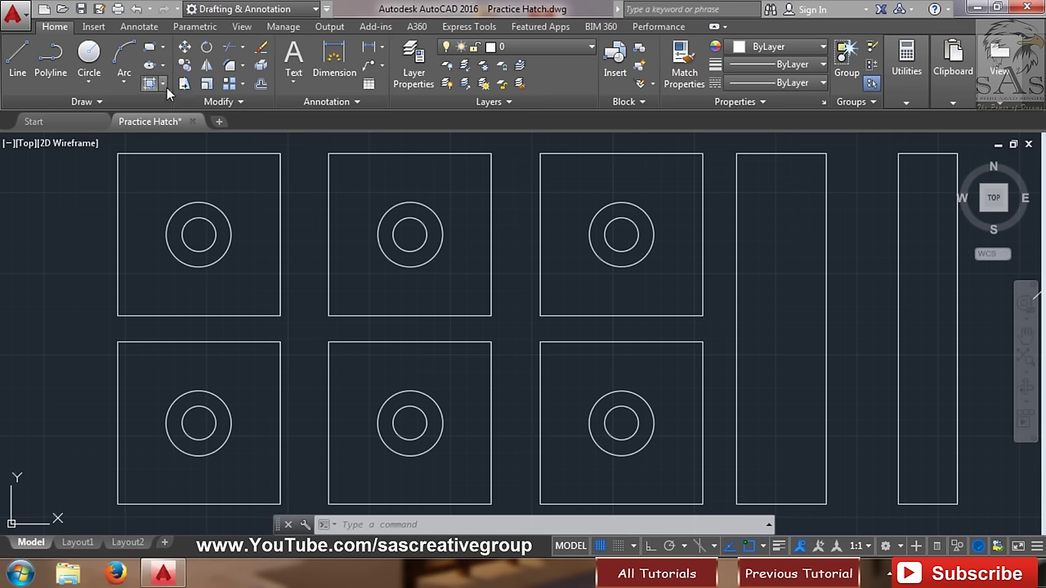
- Hatch the top-left square with ANSI31 lines, leaving its central ring unhatched
{"action": "left_click", "coordinate": [162, 84]}
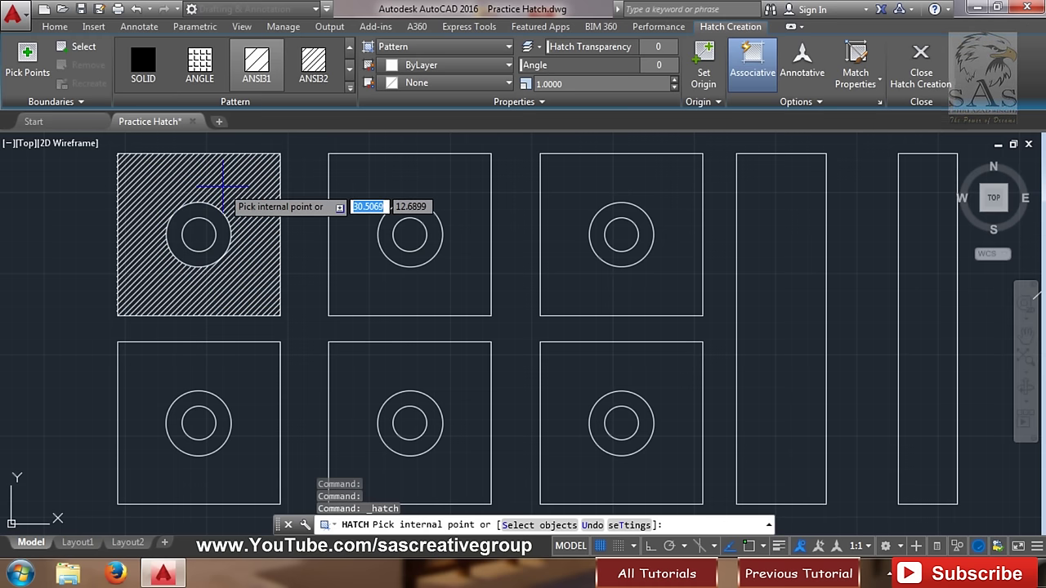
{"action": "left_click", "coordinate": [222, 186]}
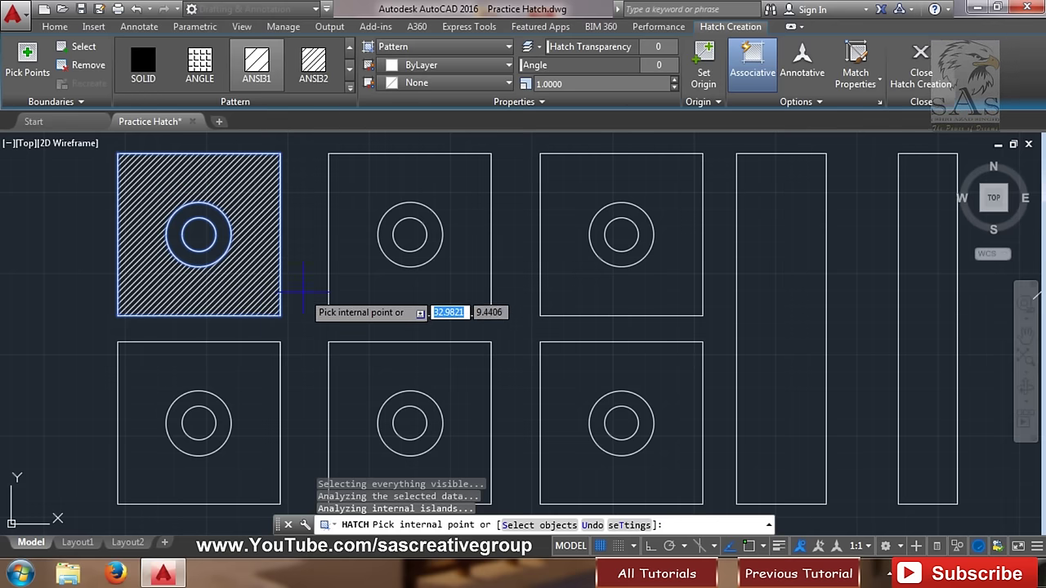
{"action": "key", "text": "Escape"}
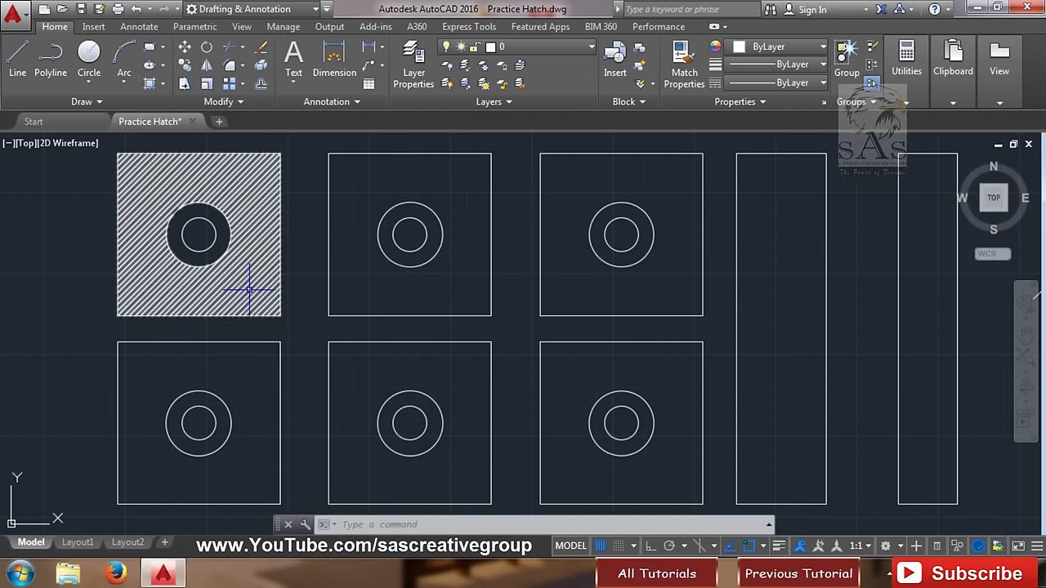
{"action": "key", "text": "Escape"}
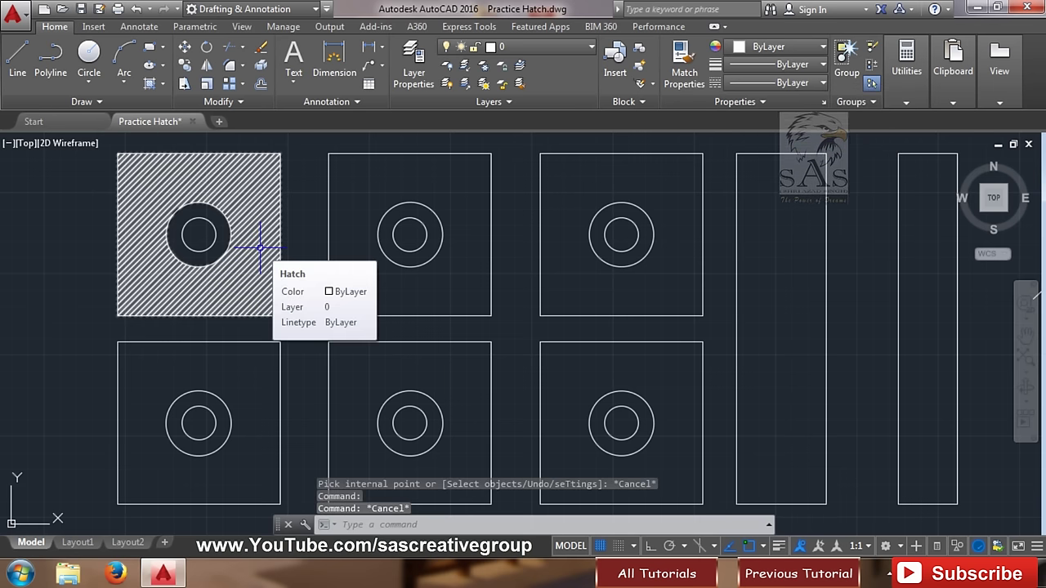
- Select the top-left square's hatch and keep the ANSI31 pattern
{"action": "left_click", "coordinate": [259, 245]}
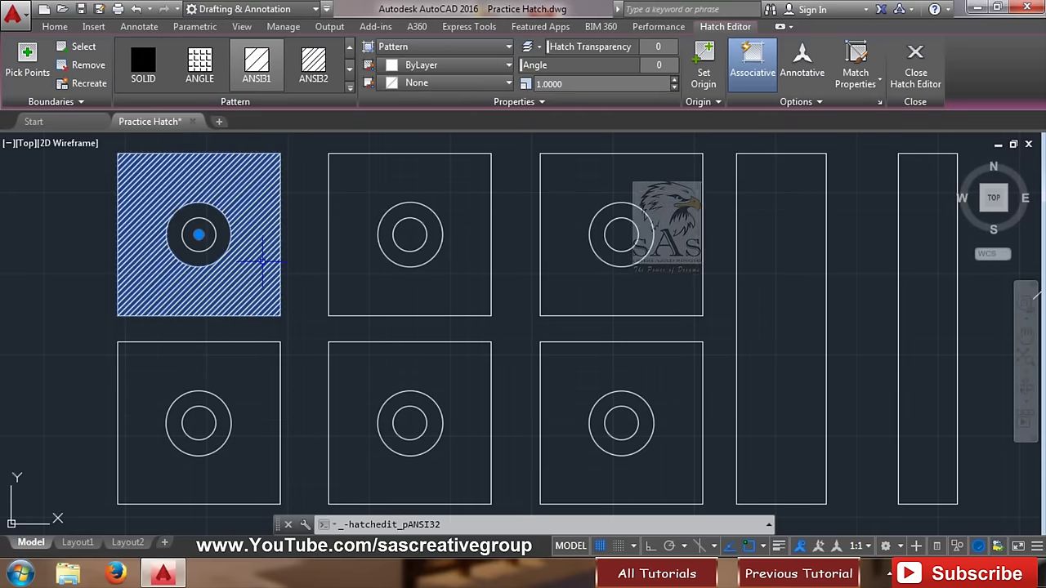
{"action": "left_click", "coordinate": [348, 89]}
{"action": "mouse_move", "coordinate": [354, 72]}
{"action": "left_mouse_down"}
{"action": "mouse_move", "coordinate": [358, 250]}
{"action": "mouse_move", "coordinate": [364, 64]}
{"action": "left_mouse_up"}
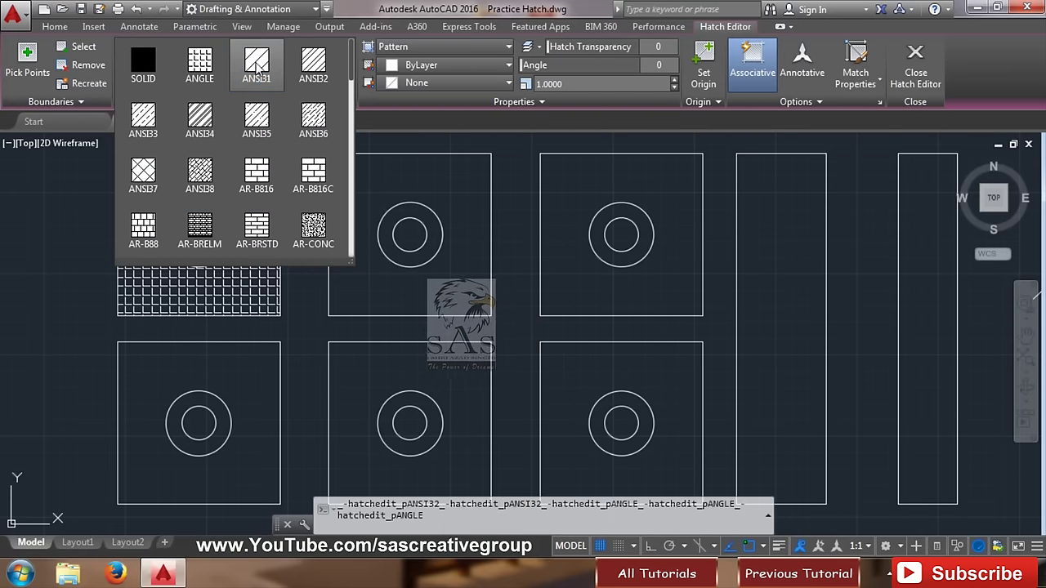
{"action": "left_click", "coordinate": [257, 69]}
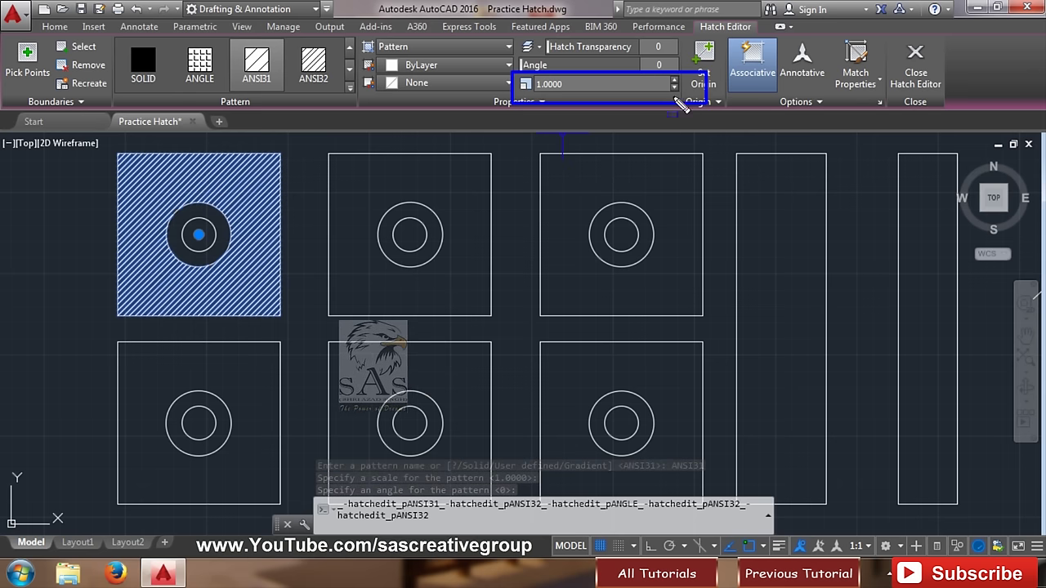
- Change the hatch pattern scale to 0.5, then to 2
{"action": "left_click", "coordinate": [526, 85]}
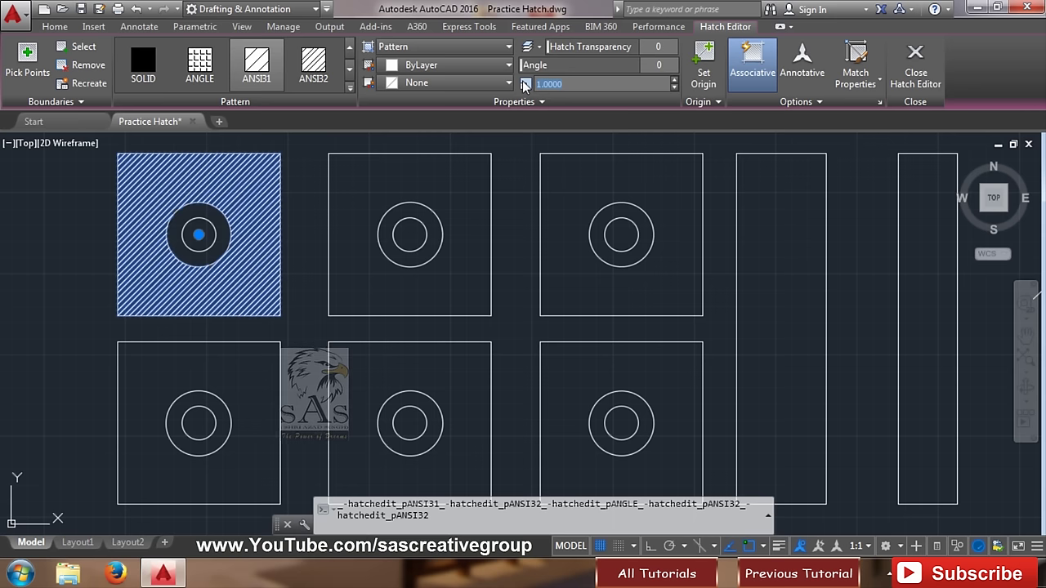
{"action": "type", "text": "0.5"}
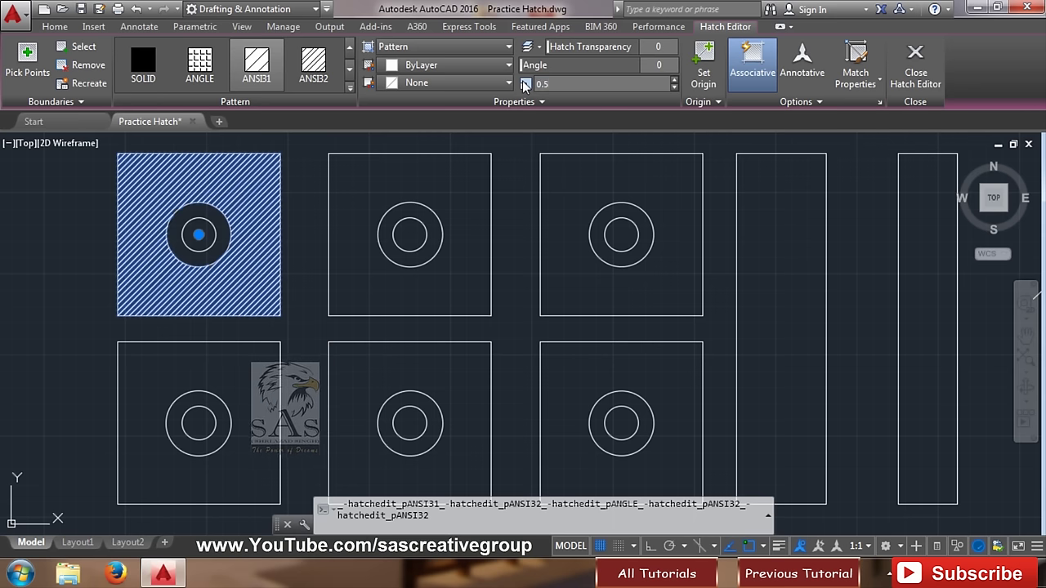
{"action": "key", "text": "Return"}
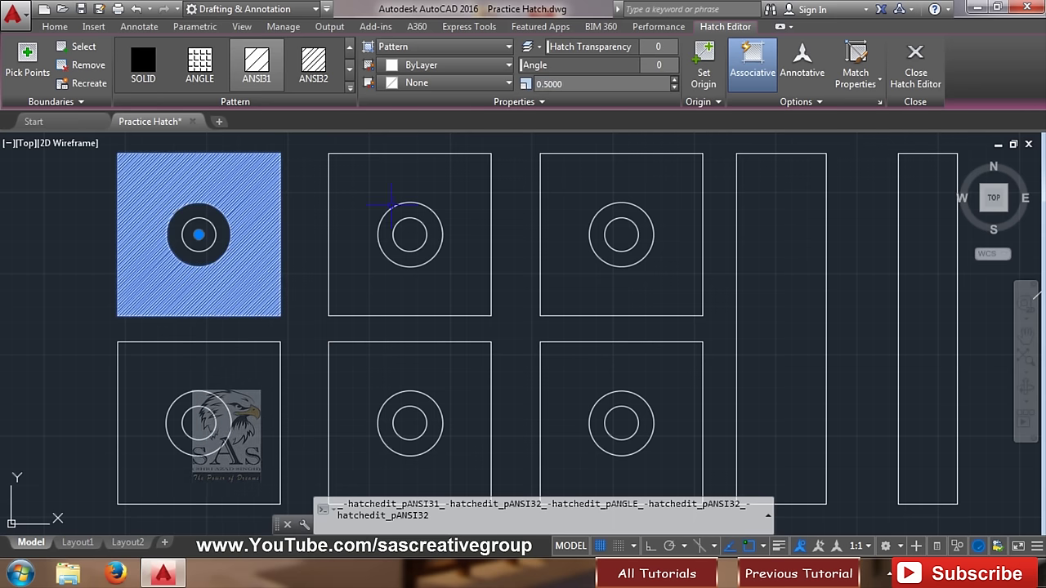
{"action": "left_click", "coordinate": [568, 82]}
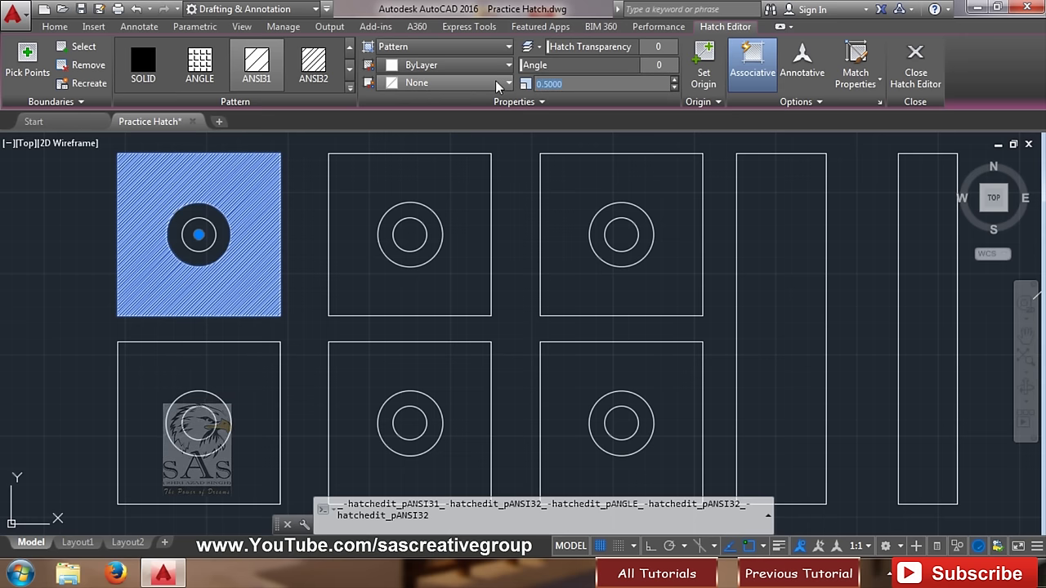
{"action": "type", "text": "2"}
{"action": "key", "text": "Return"}
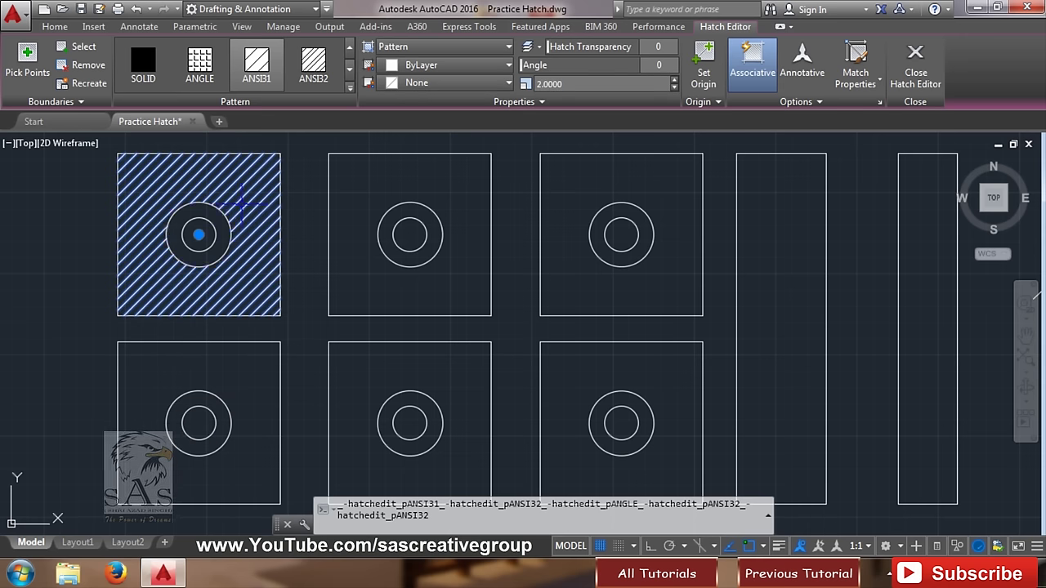
{"action": "key", "text": "Escape"}
- Reselect the square's hatch to check it, then deselect it
{"action": "left_click", "coordinate": [245, 264]}
{"action": "left_click", "coordinate": [241, 258]}
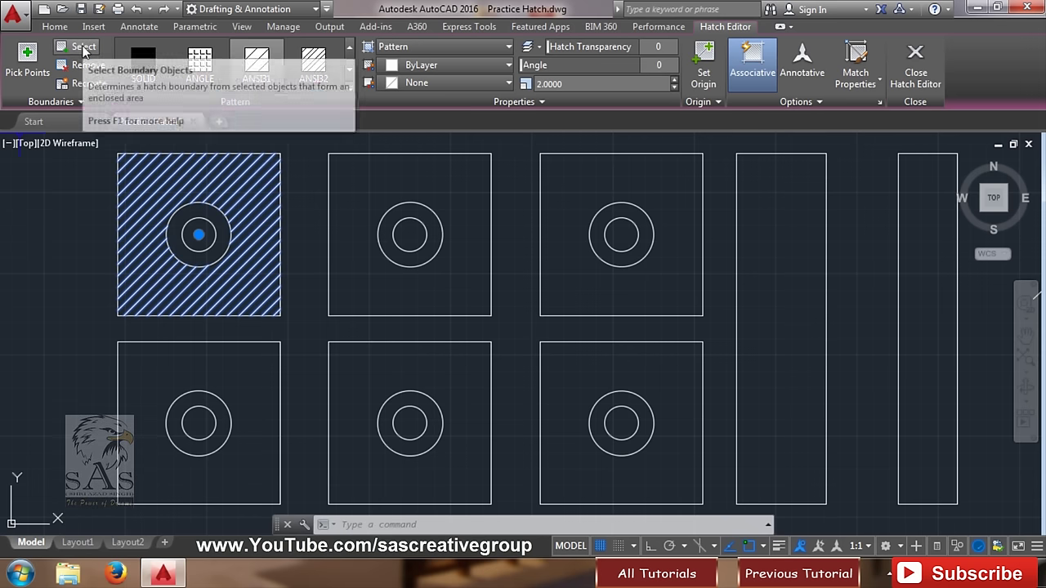
{"action": "left_click", "coordinate": [136, 238]}
{"action": "key", "text": "Escape"}
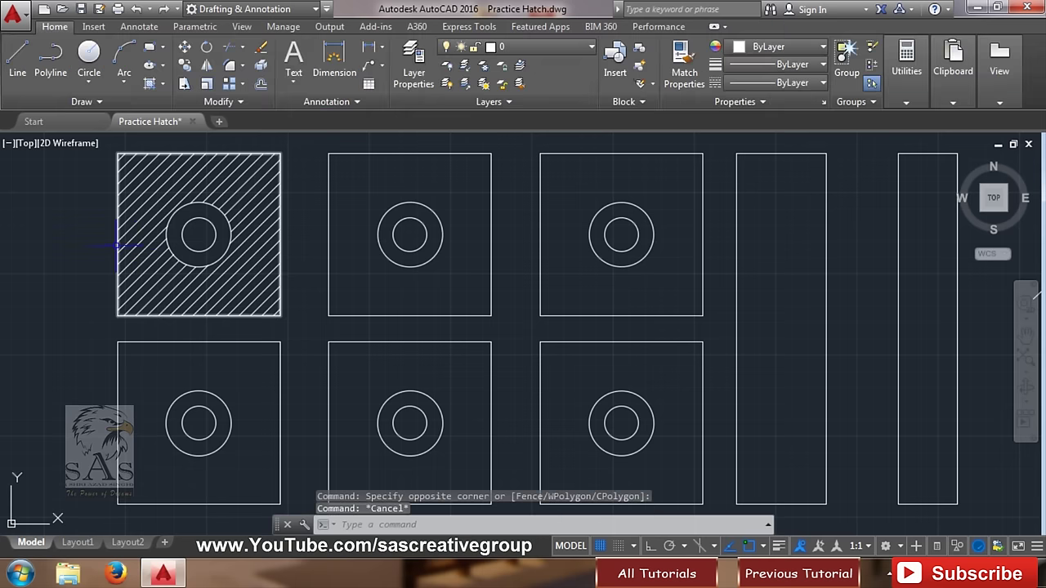
{"action": "left_click", "coordinate": [150, 84]}
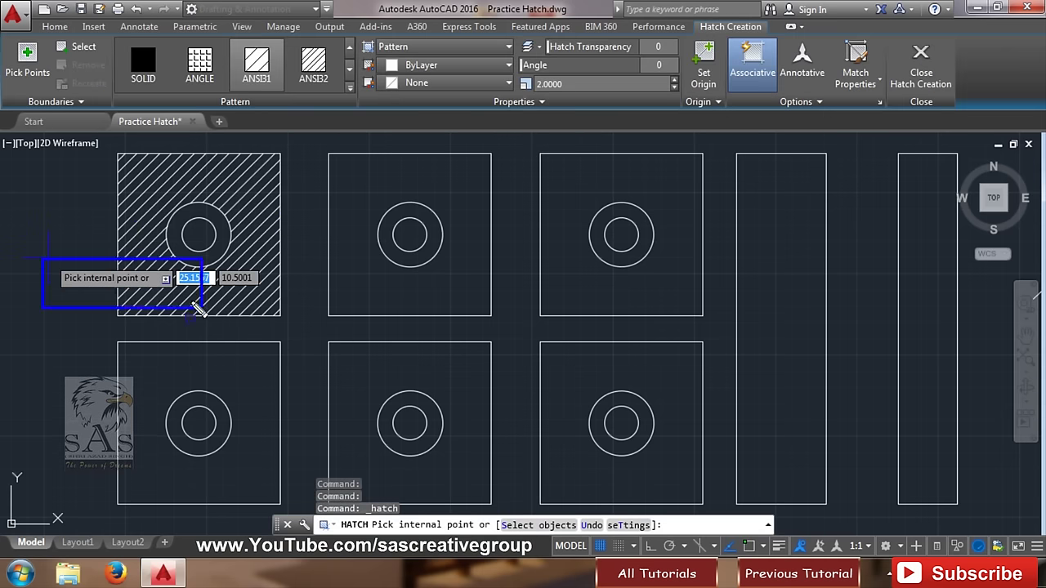
{"action": "left_click", "coordinate": [83, 49]}
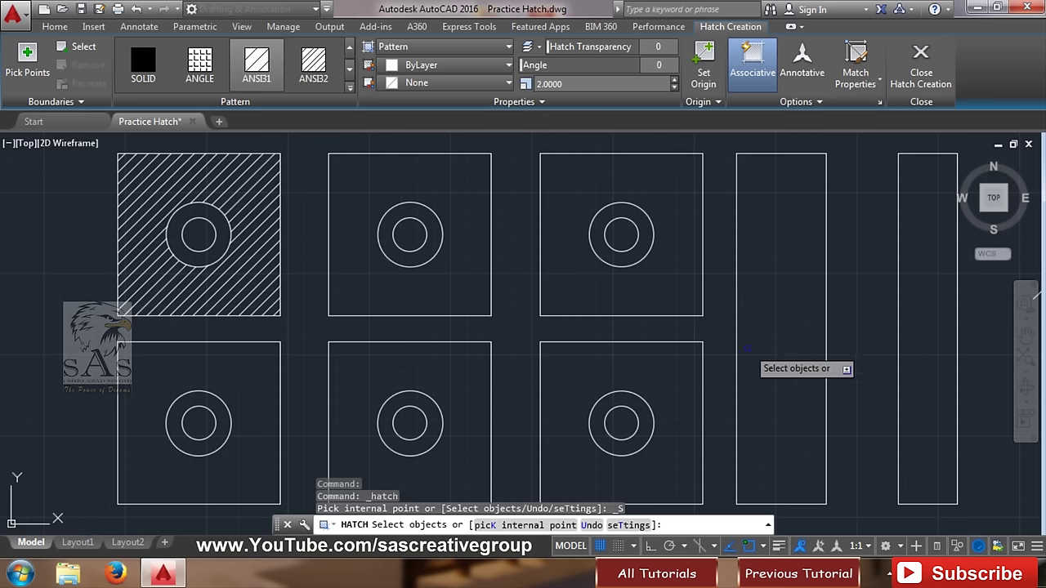
{"action": "left_click", "coordinate": [736, 329]}
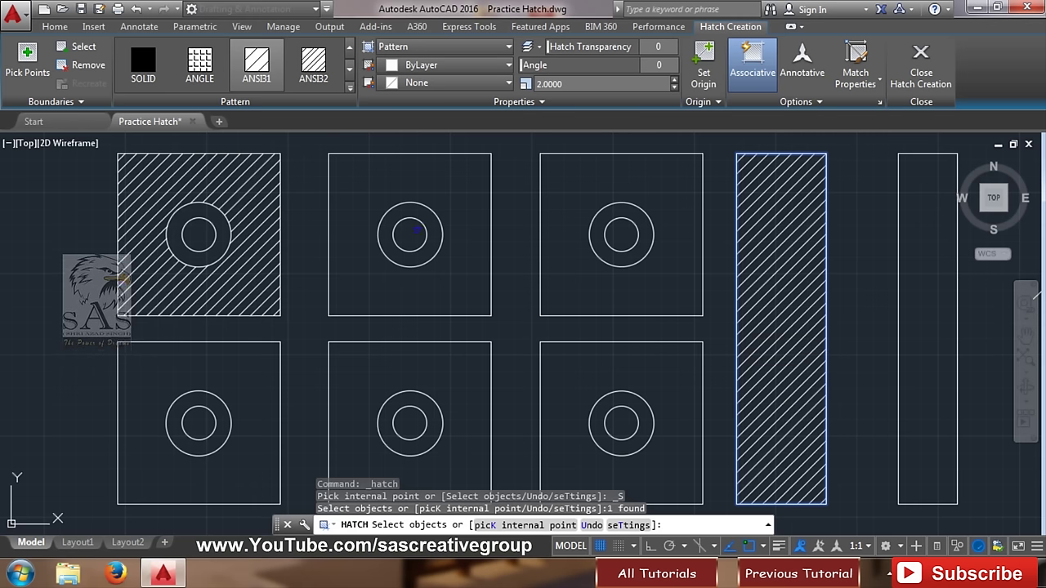
{"action": "left_click", "coordinate": [436, 255]}
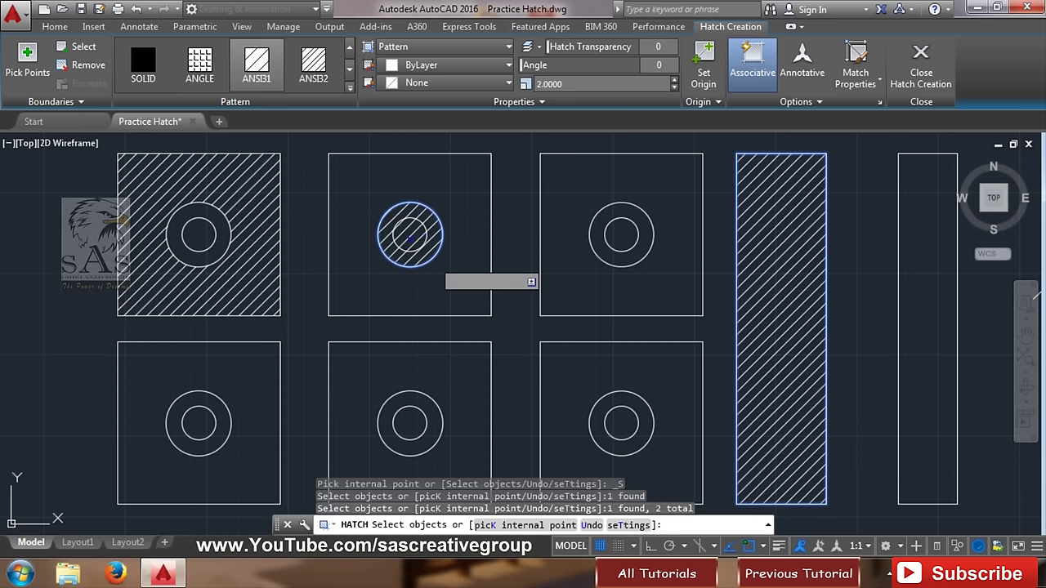
{"action": "key", "text": "Escape"}
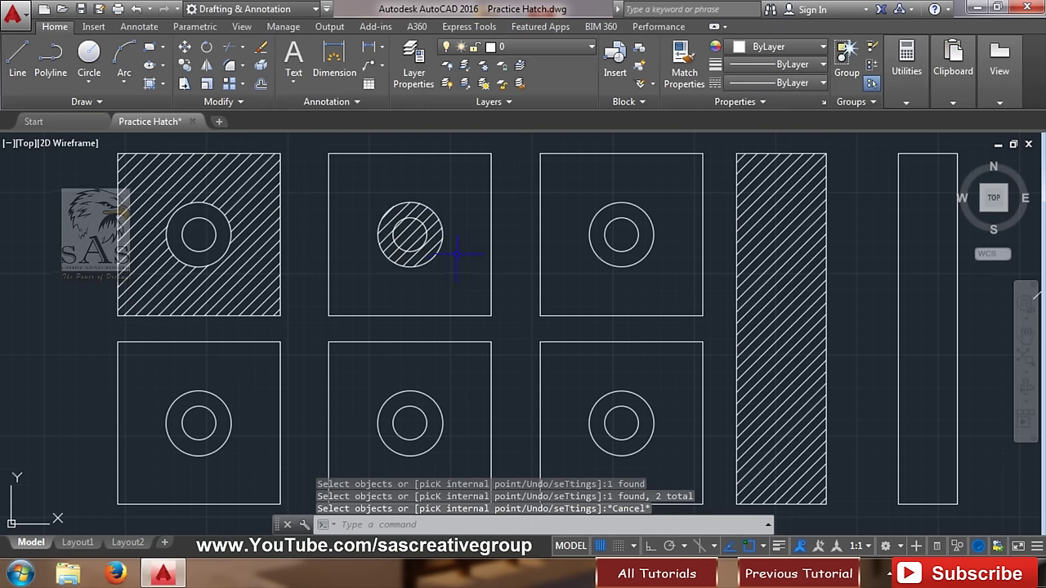
{"action": "key", "text": "ctrl+z"}
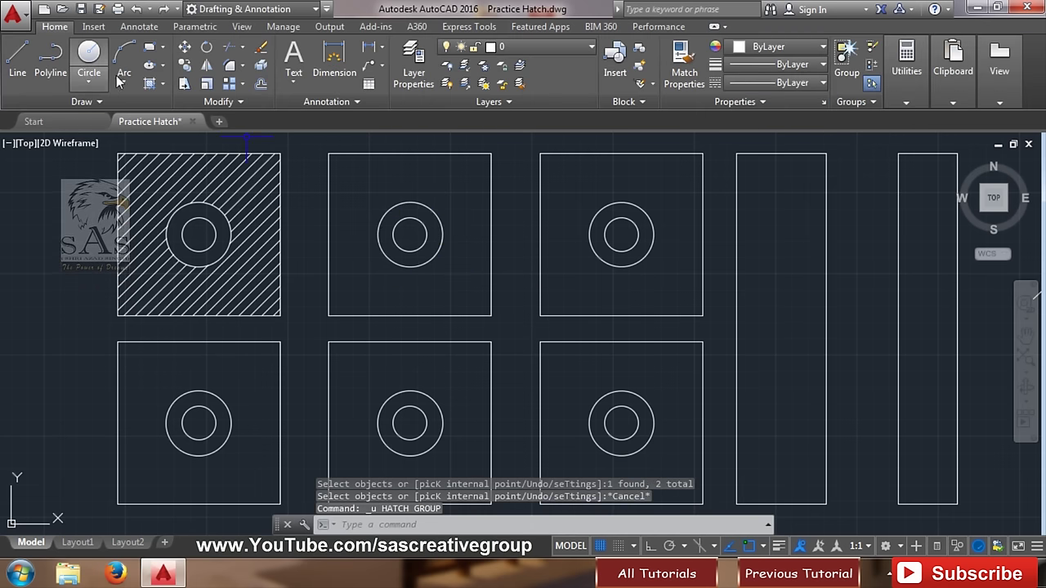
- Hatch the top-middle box's ring with ANSI31 using Pick Points, then select the new hatch
{"action": "left_click", "coordinate": [149, 65]}
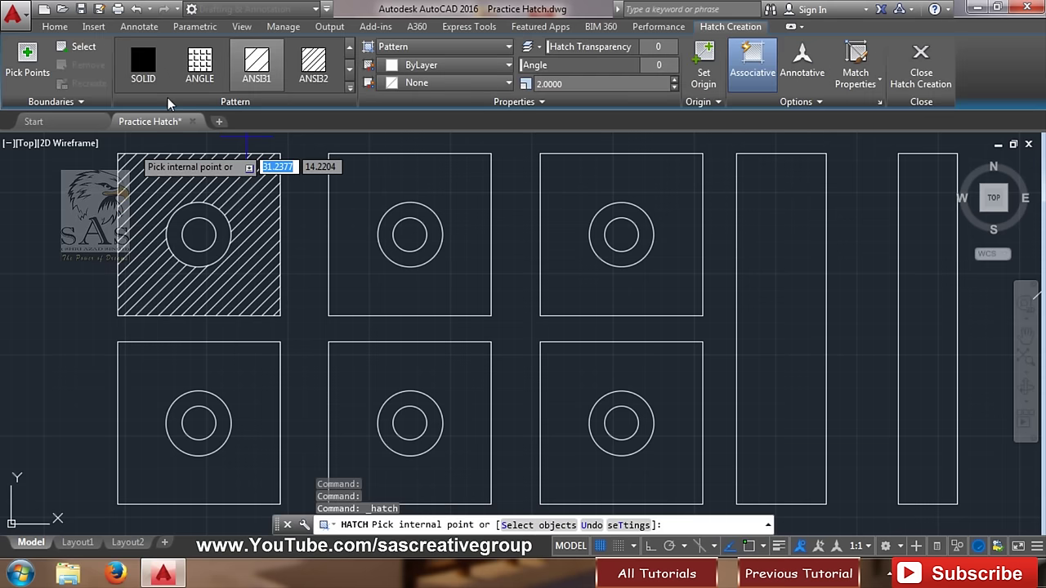
{"action": "left_click", "coordinate": [28, 63]}
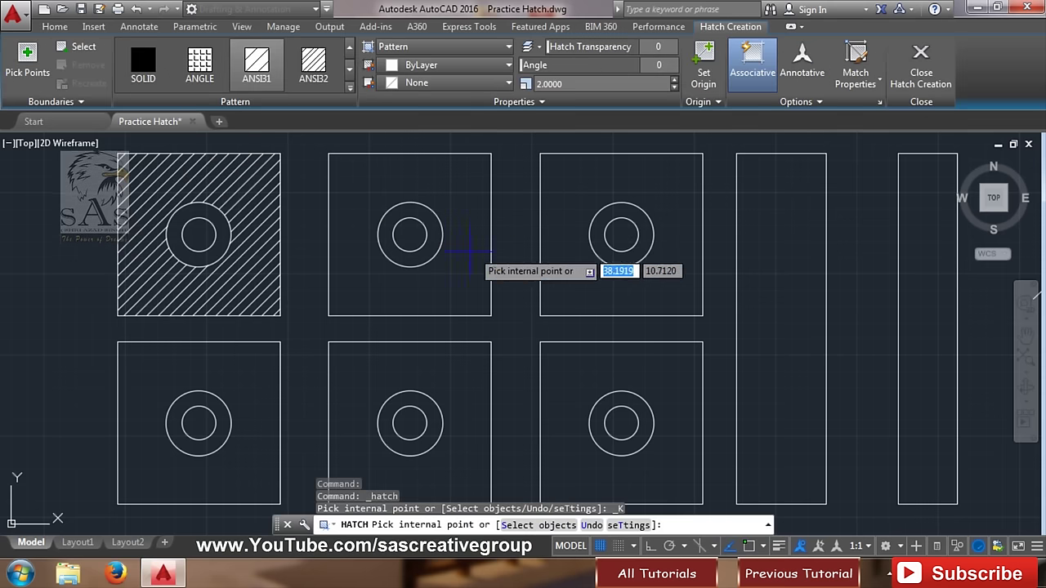
{"action": "left_click", "coordinate": [422, 254]}
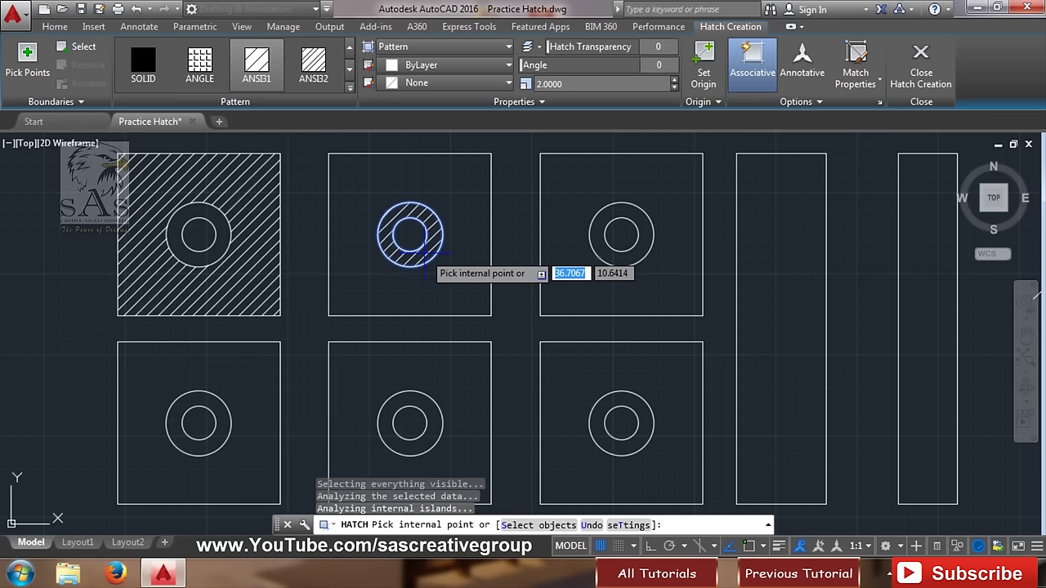
{"action": "key", "text": "Escape"}
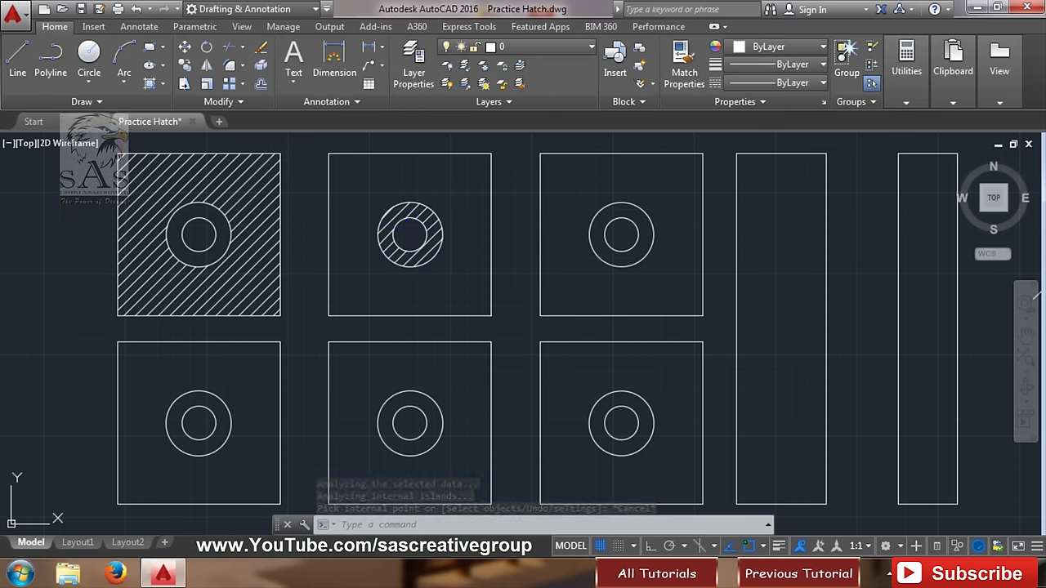
{"action": "key", "text": "Escape"}
{"action": "left_click", "coordinate": [400, 247]}
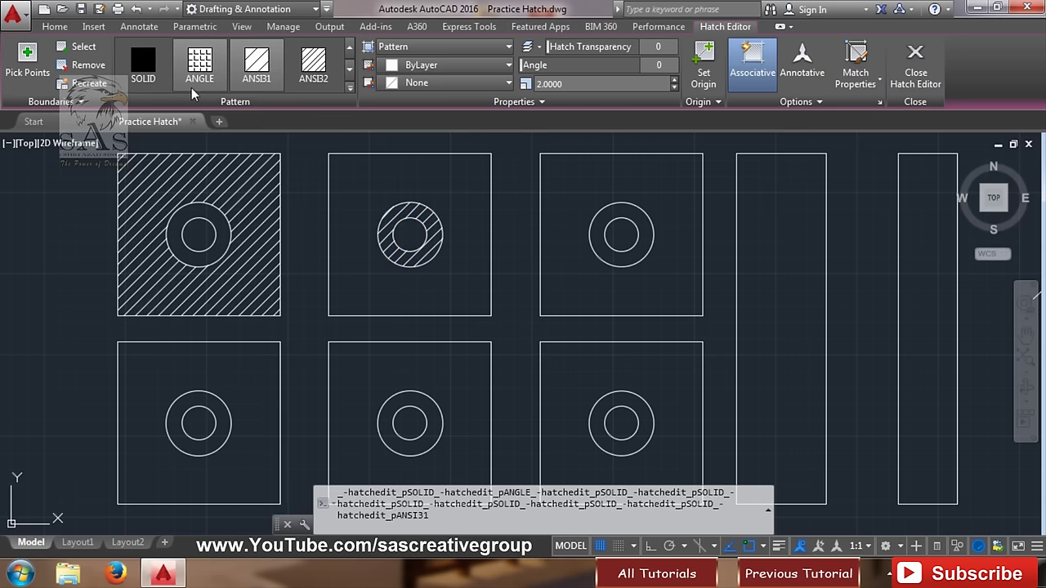
- Switch the top-left square's hatch from ANSI31 to the AR-B816C brick pattern
{"action": "key", "text": "Escape"}
{"action": "left_click", "coordinate": [228, 188]}
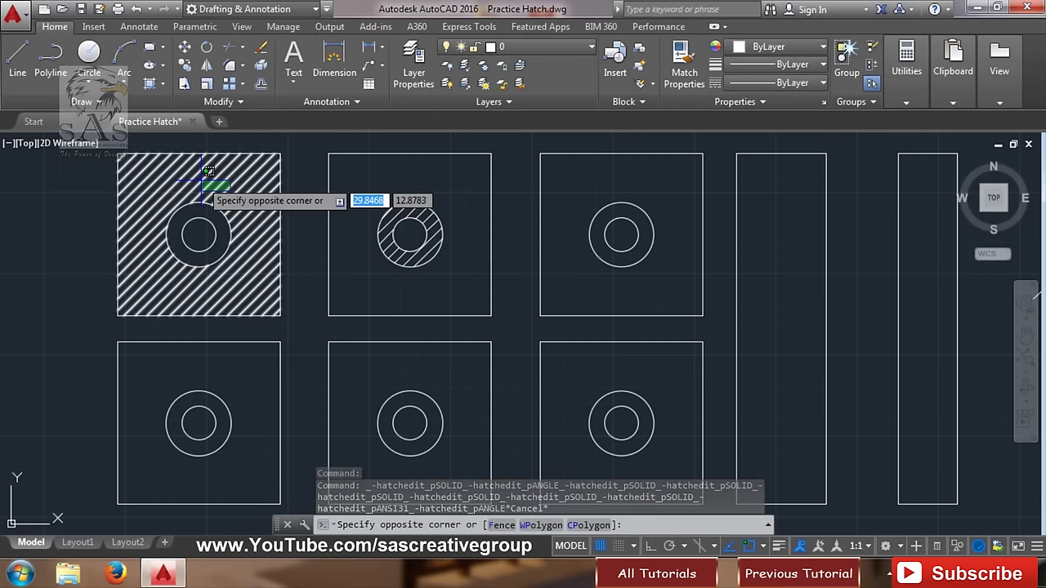
{"action": "left_click", "coordinate": [204, 169]}
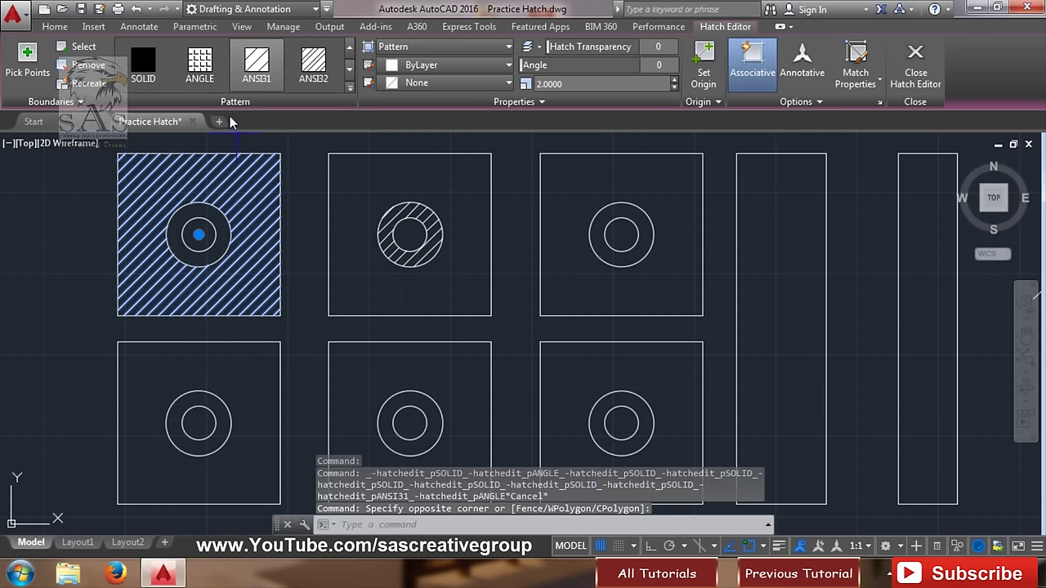
{"action": "left_click", "coordinate": [351, 90]}
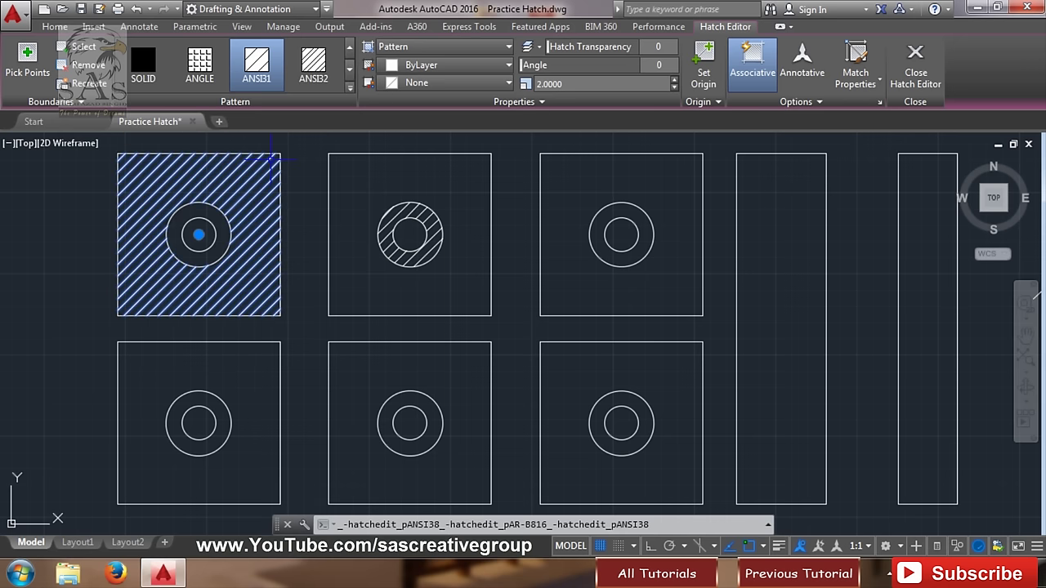
{"action": "left_click", "coordinate": [346, 88]}
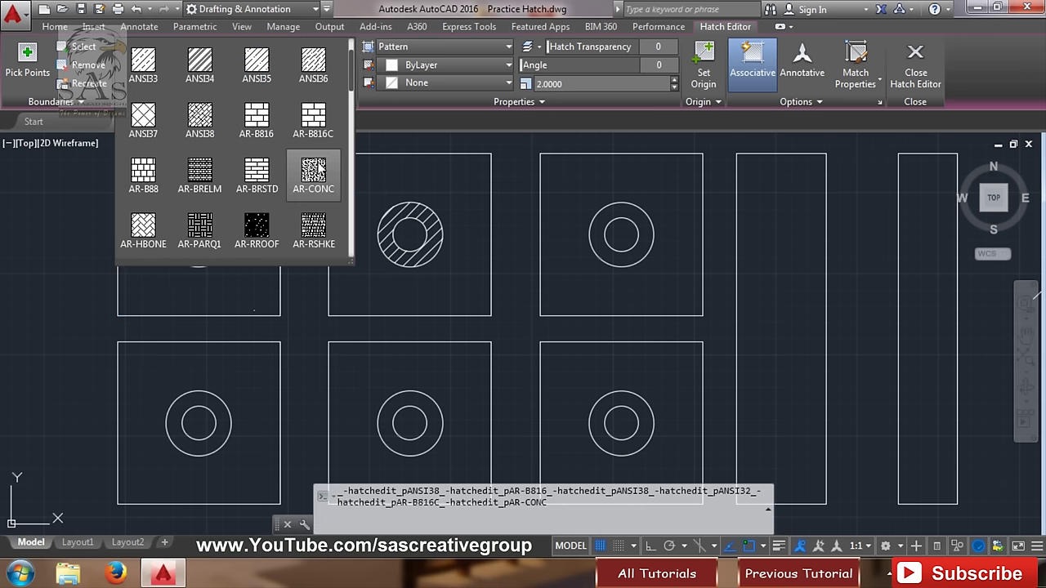
{"action": "left_click", "coordinate": [317, 120]}
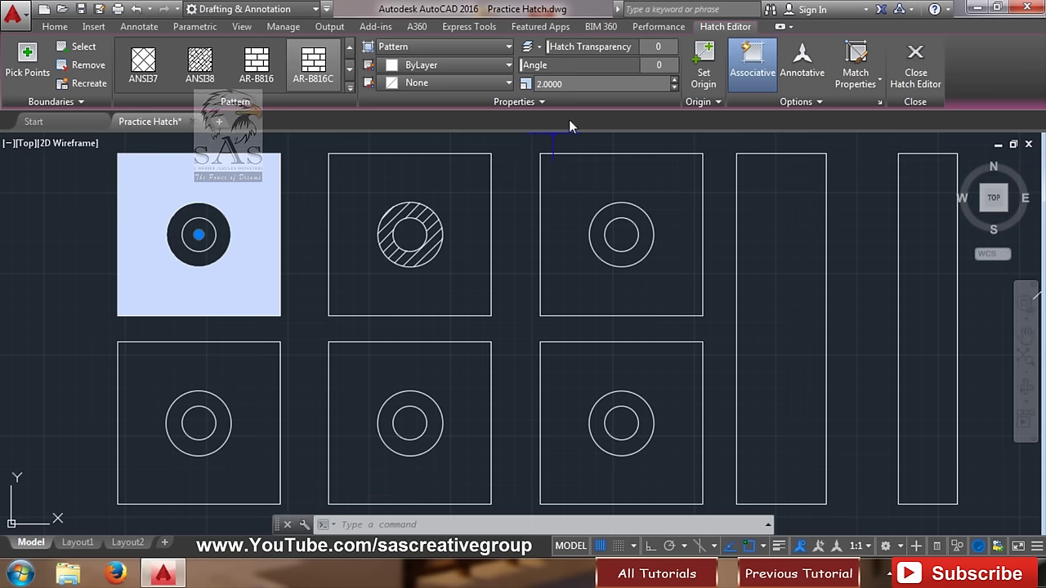
{"action": "left_click", "coordinate": [577, 88]}
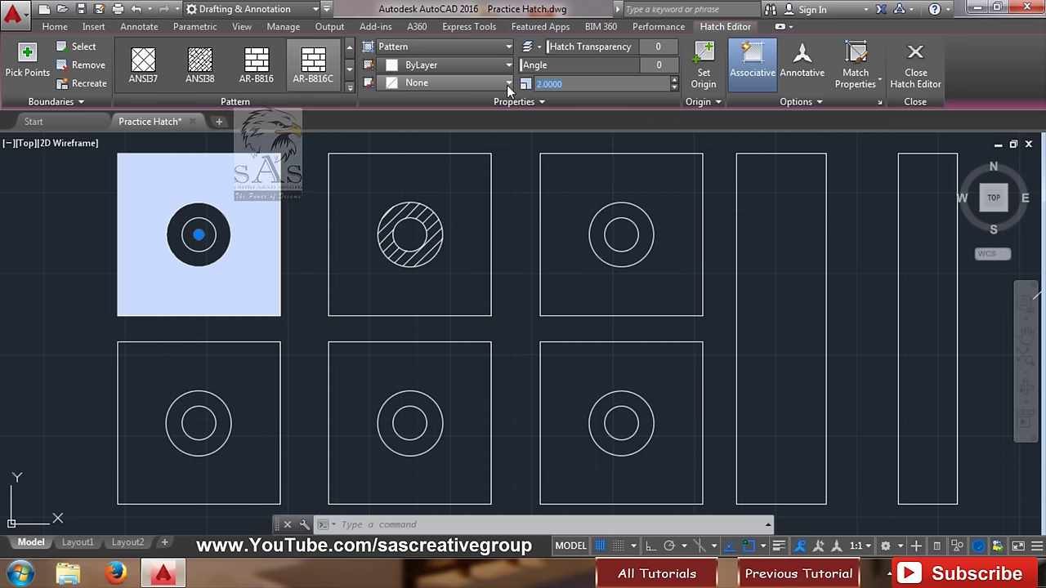
- Apply a 0.06 pattern scale to the brick hatch
{"action": "type", "text": "0.0500.06"}
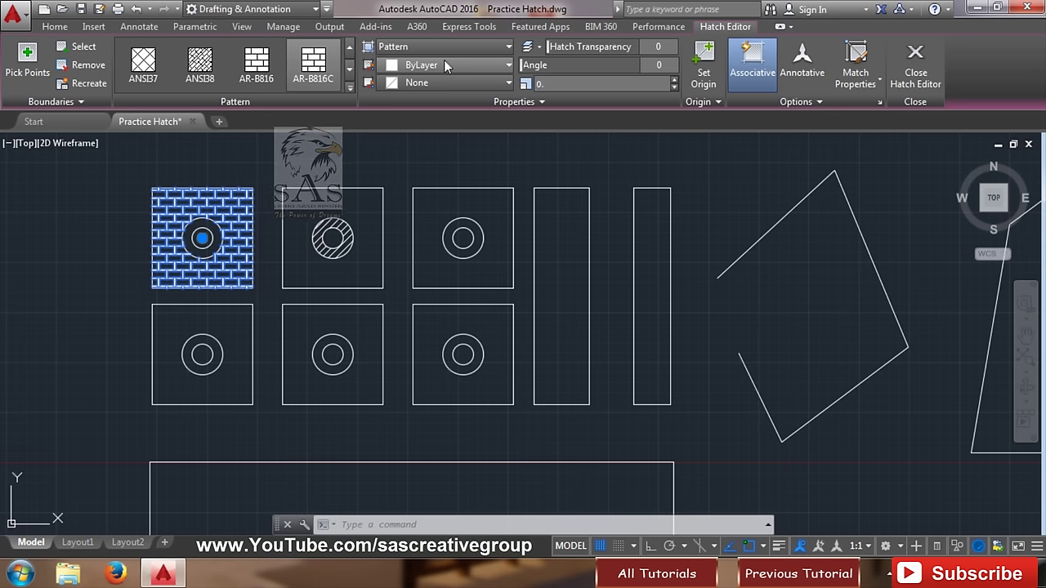
{"action": "key", "text": "Return"}
{"action": "key", "text": "Escape"}
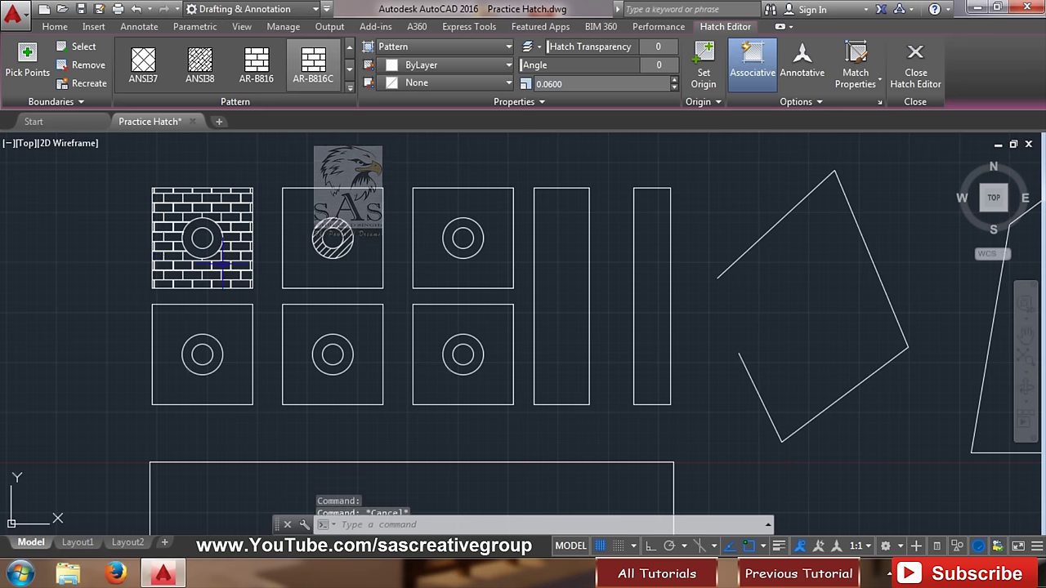
{"action": "scroll", "coordinate": [206, 266], "scroll_direction": "up", "scroll_amount": 4}
{"action": "scroll", "coordinate": [314, 255], "scroll_direction": "down", "scroll_amount": 2}
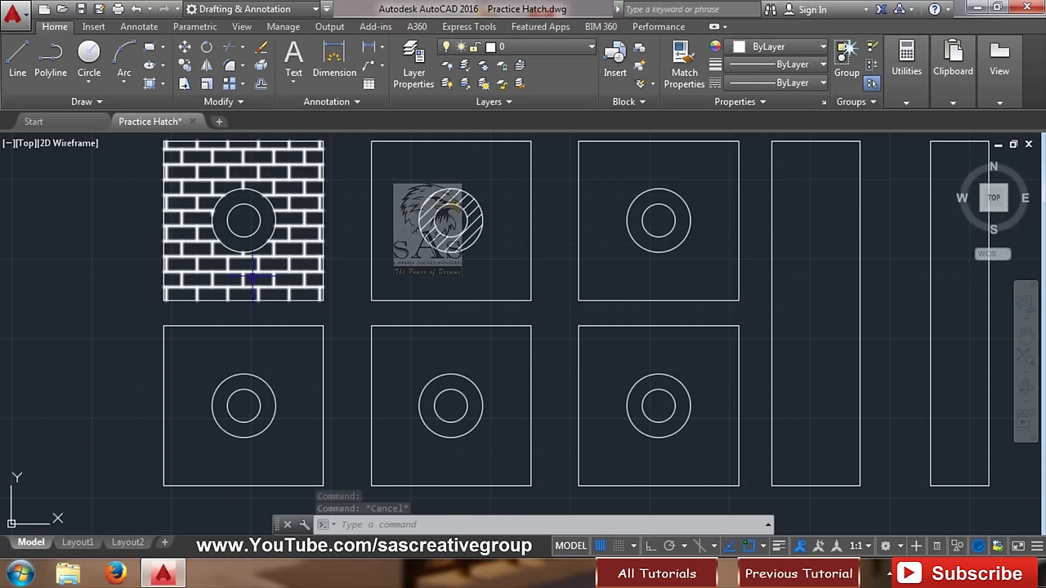
- Reselect the brick hatch and preview other patterns and fill types, keeping AR-B816C as Pattern
{"action": "left_click", "coordinate": [234, 216]}
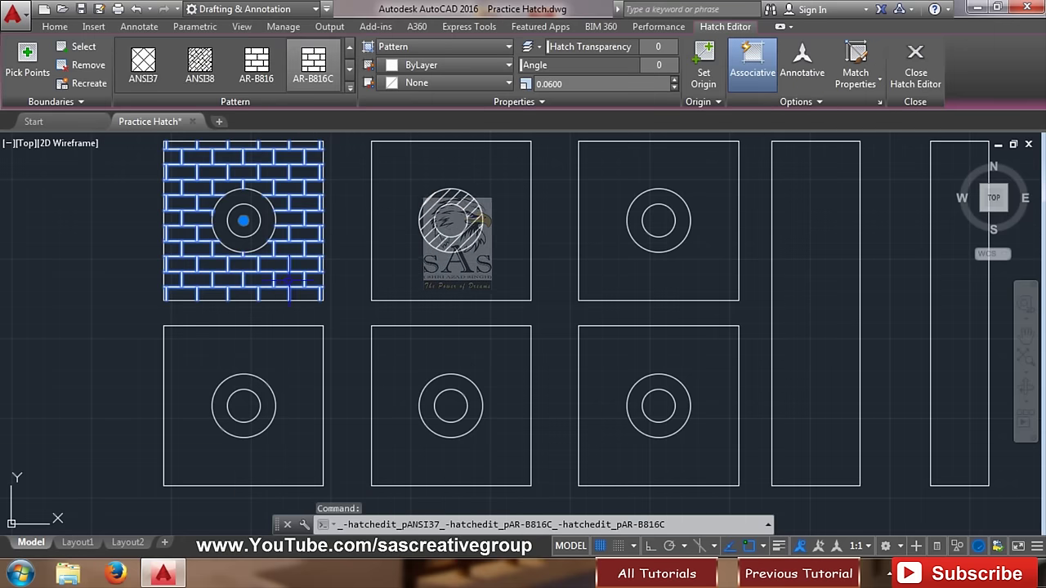
{"action": "left_click", "coordinate": [347, 89]}
{"action": "scroll", "coordinate": [200, 172], "scroll_direction": "down", "scroll_amount": 2}
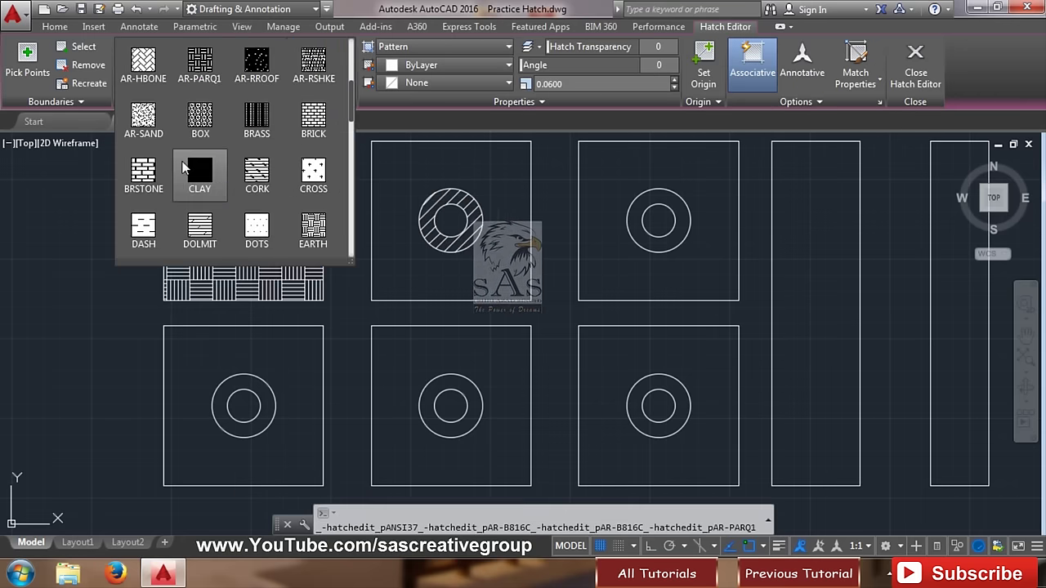
{"action": "scroll", "coordinate": [286, 155], "scroll_direction": "down", "scroll_amount": 2}
{"action": "scroll", "coordinate": [288, 155], "scroll_direction": "down", "scroll_amount": 1}
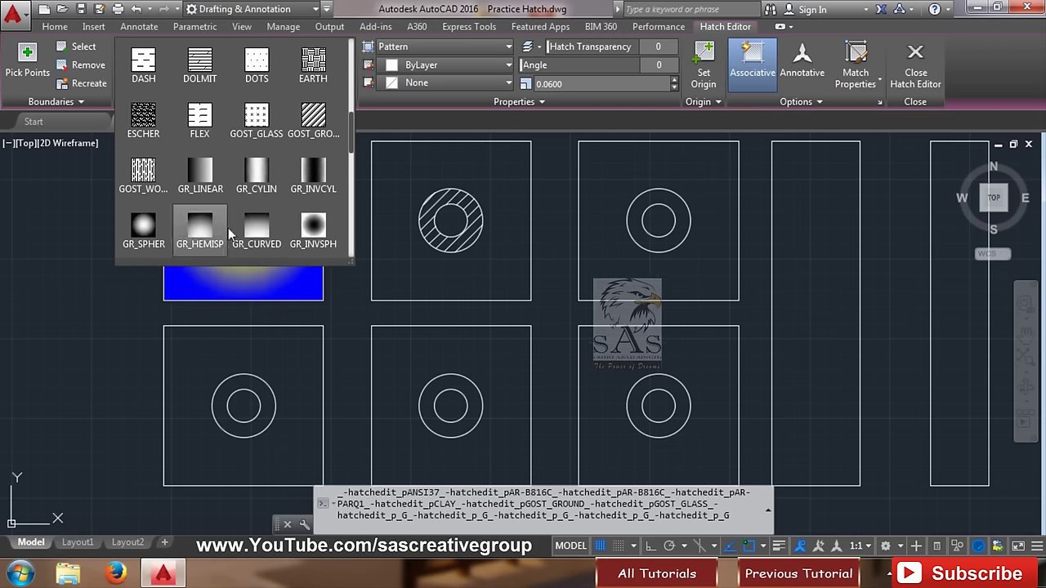
{"action": "key", "text": "Escape"}
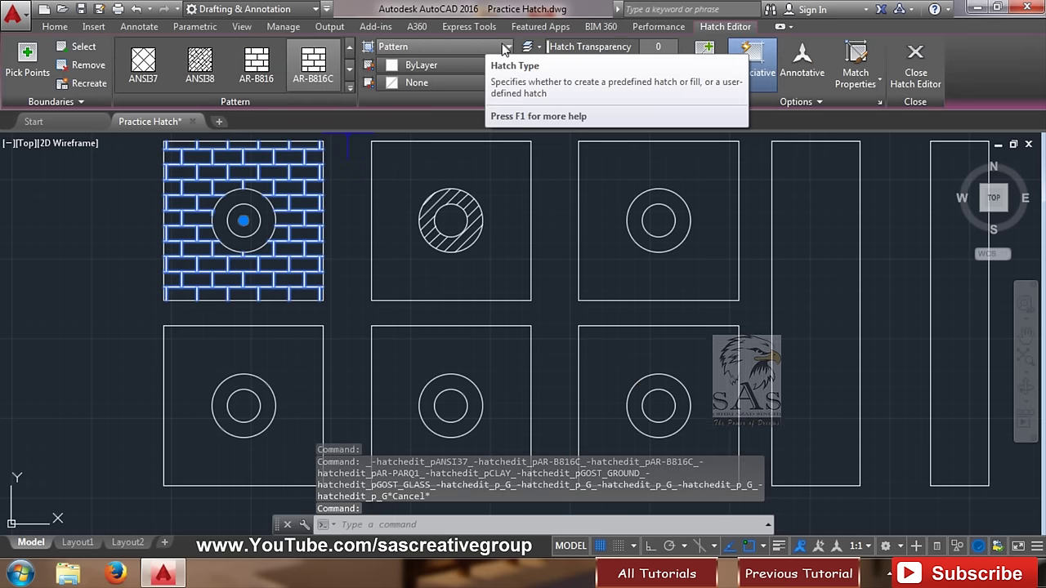
{"action": "left_click", "coordinate": [502, 46]}
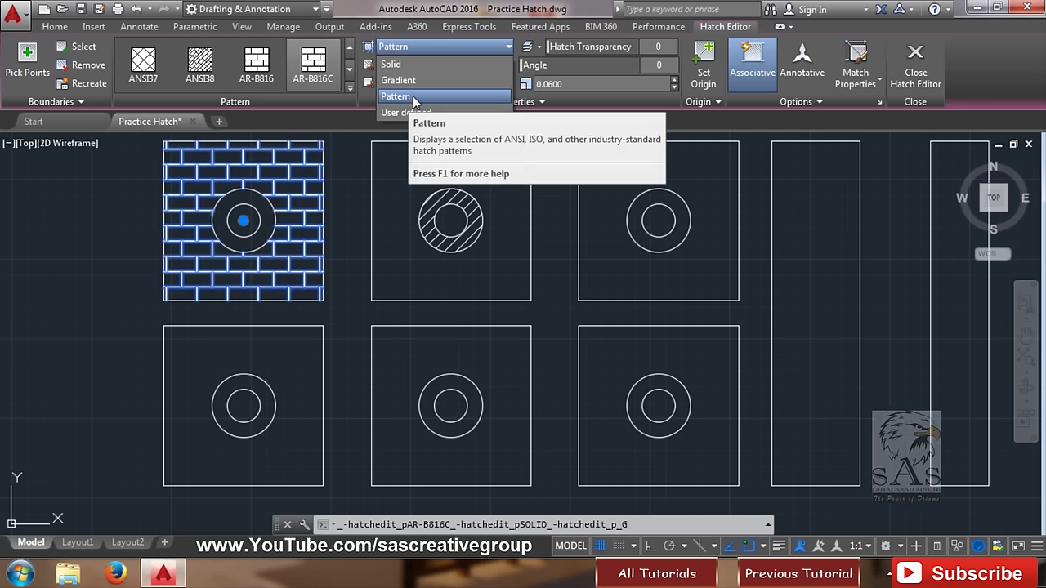
{"action": "left_click", "coordinate": [413, 98]}
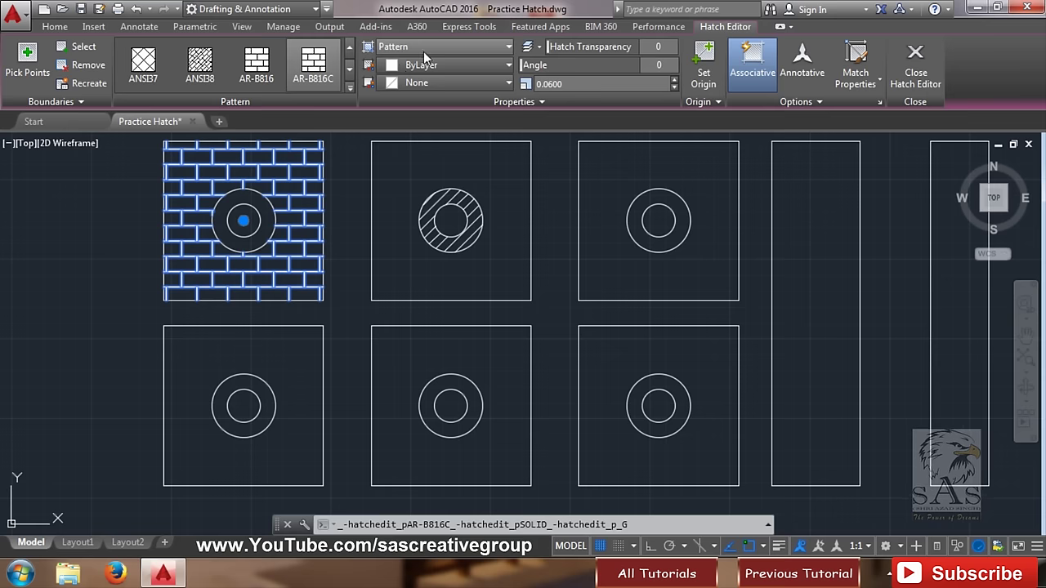
{"action": "left_click", "coordinate": [348, 90]}
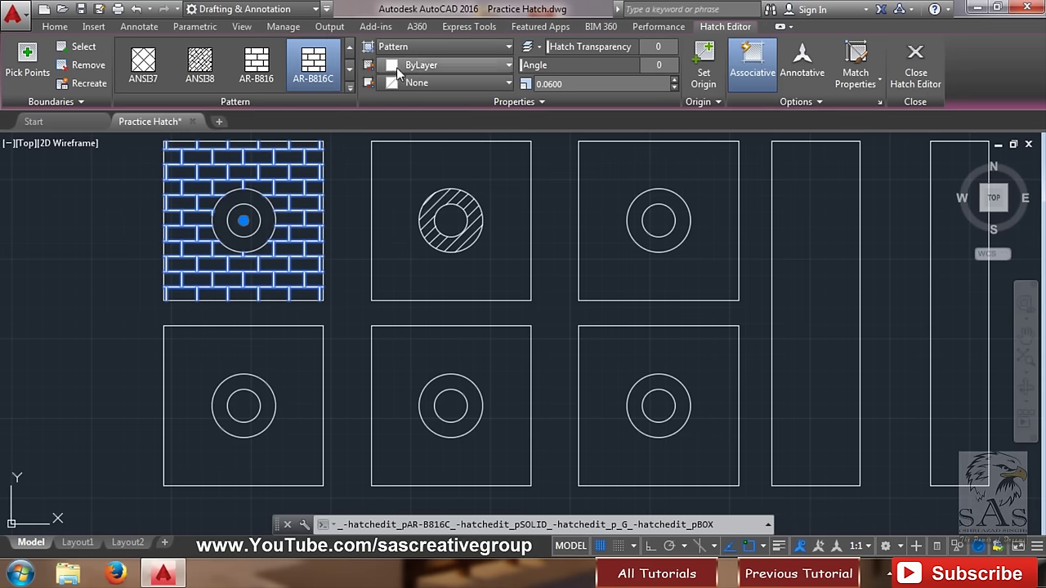
- Colour the brick hatch orange, then change it to red 237,31,36
{"action": "left_click", "coordinate": [508, 67]}
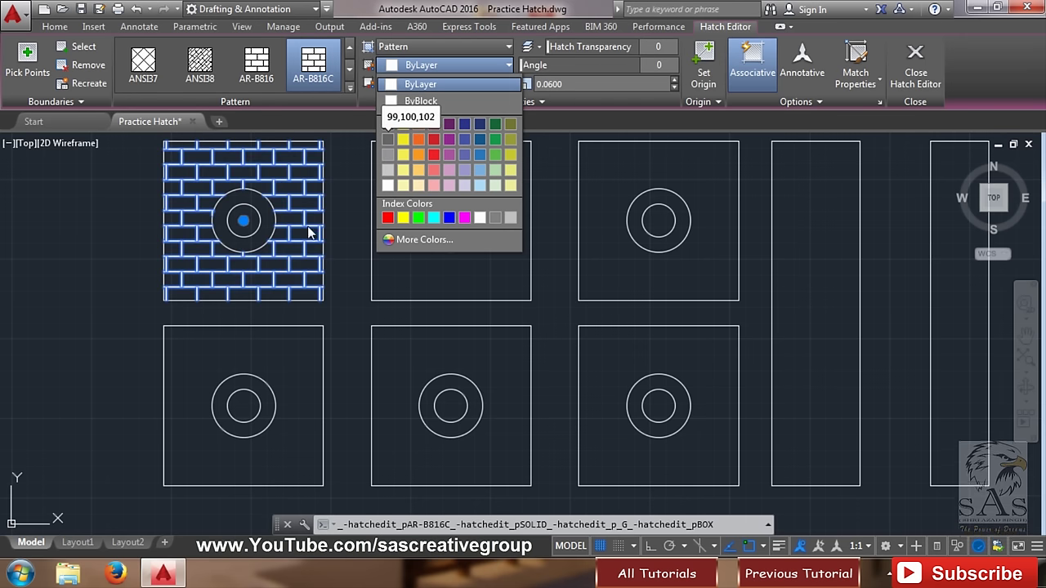
{"action": "left_click", "coordinate": [417, 141]}
{"action": "key", "text": "Escape"}
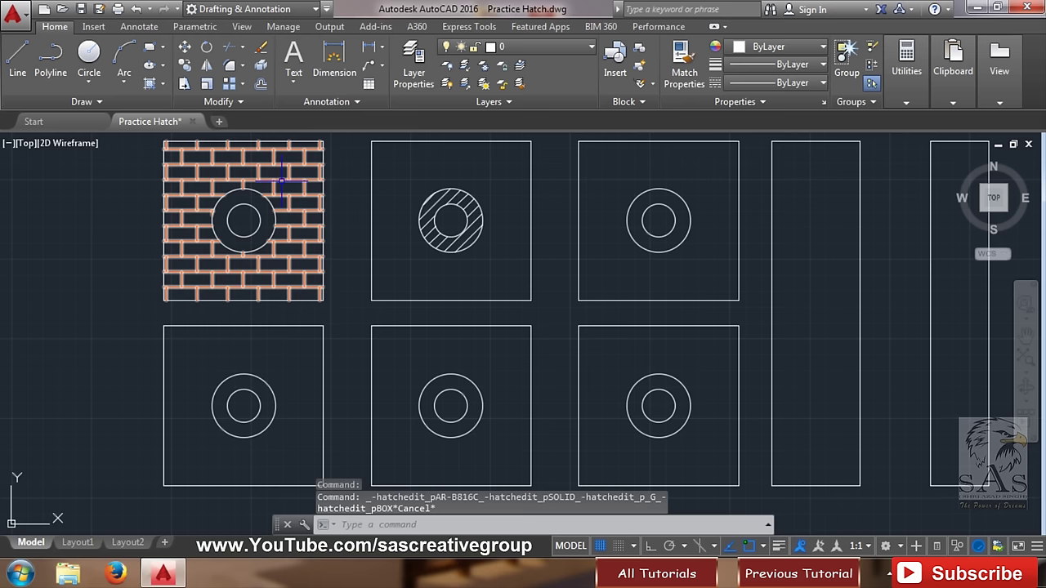
{"action": "left_click", "coordinate": [289, 178]}
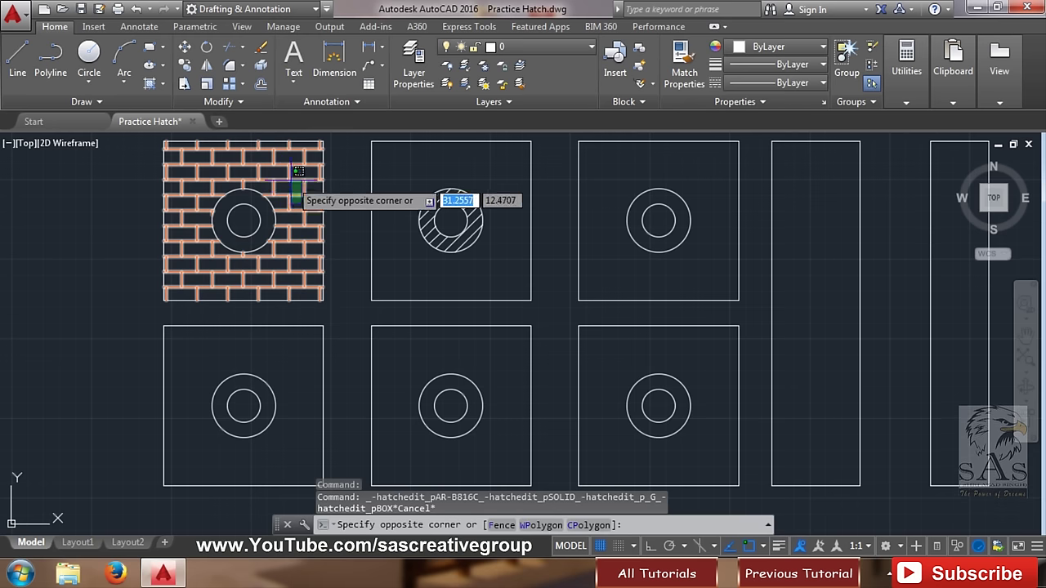
{"action": "left_click", "coordinate": [460, 70]}
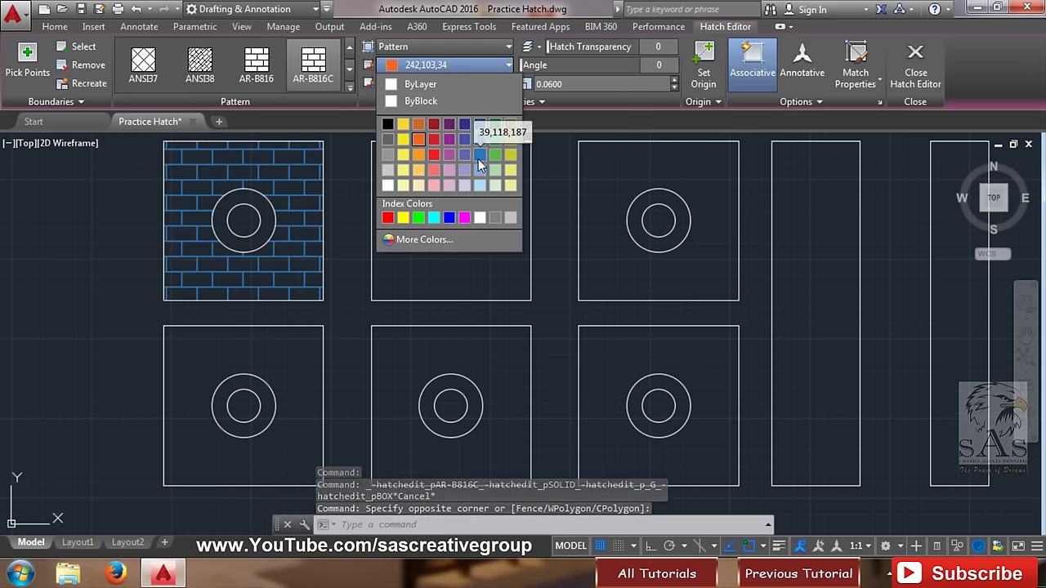
{"action": "left_click", "coordinate": [433, 150]}
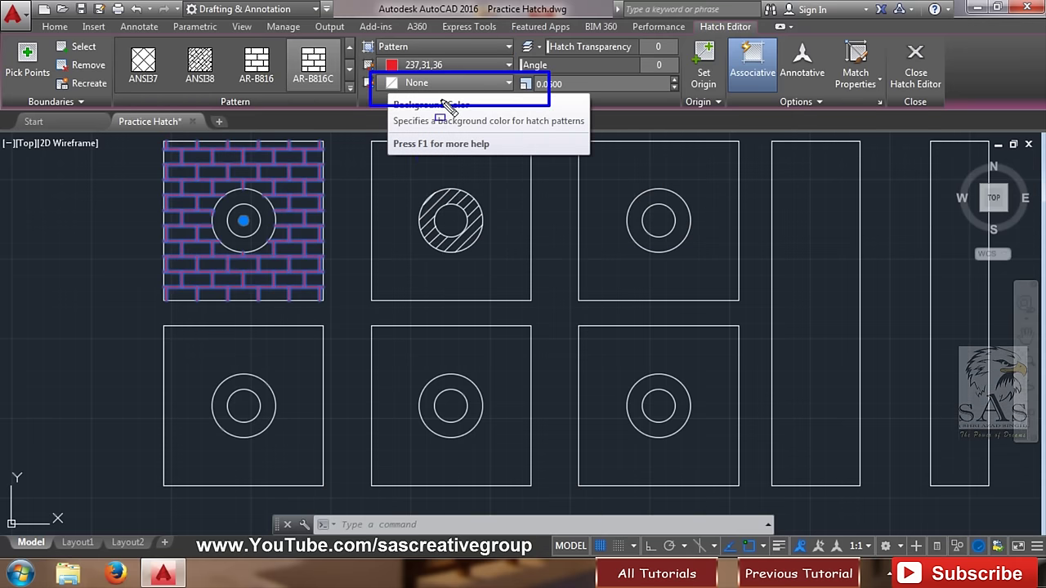
- Give the brick hatch a 94,103,175 blue-violet background and 90 transparency
{"action": "left_click", "coordinate": [478, 83]}
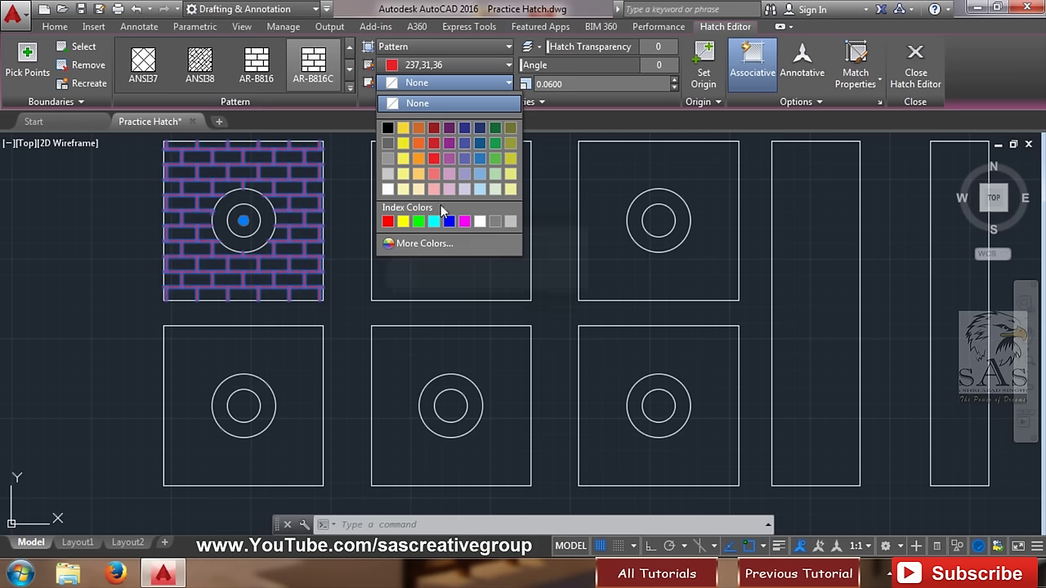
{"action": "left_click", "coordinate": [468, 157]}
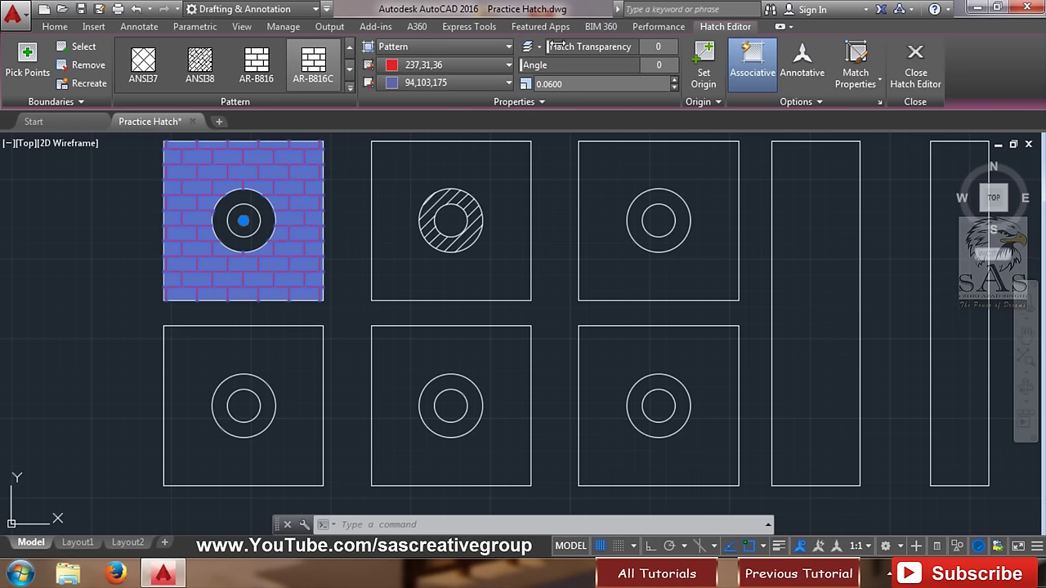
{"action": "left_click_drag", "start_coordinate": [547, 47], "coordinate": [631, 48]}
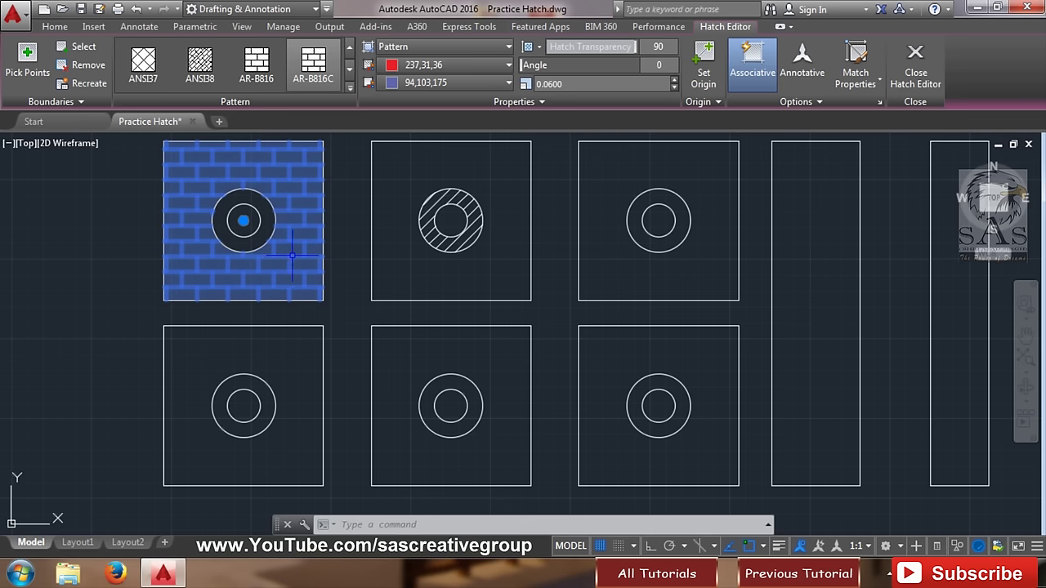
- Reset hatch transparency to 0 and rotate the brick hatch to 188 degrees
{"action": "type", "text": "0"}
{"action": "key", "text": "Return"}
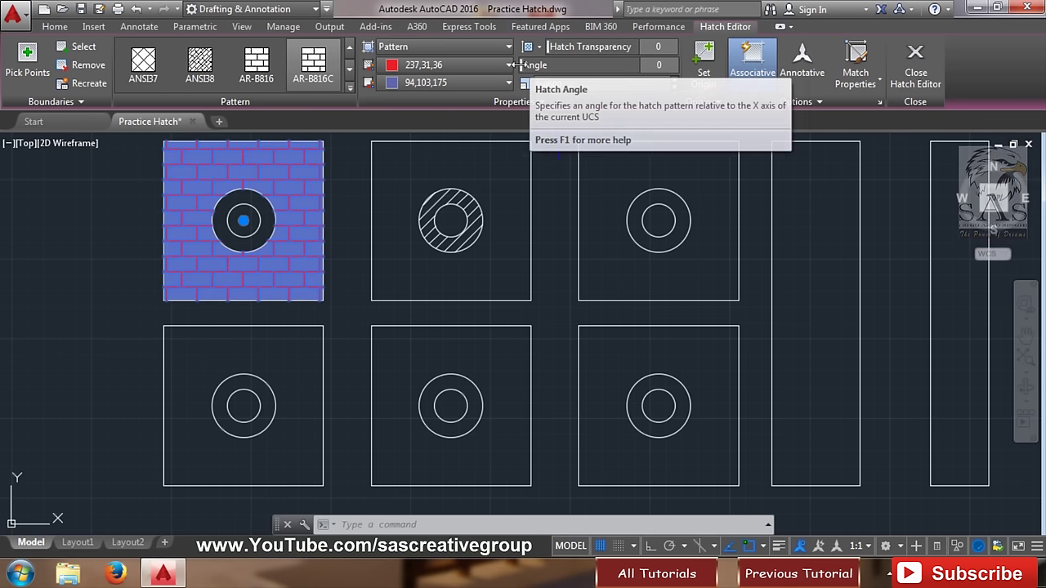
{"action": "left_click_drag", "start_coordinate": [520, 64], "coordinate": [576, 55]}
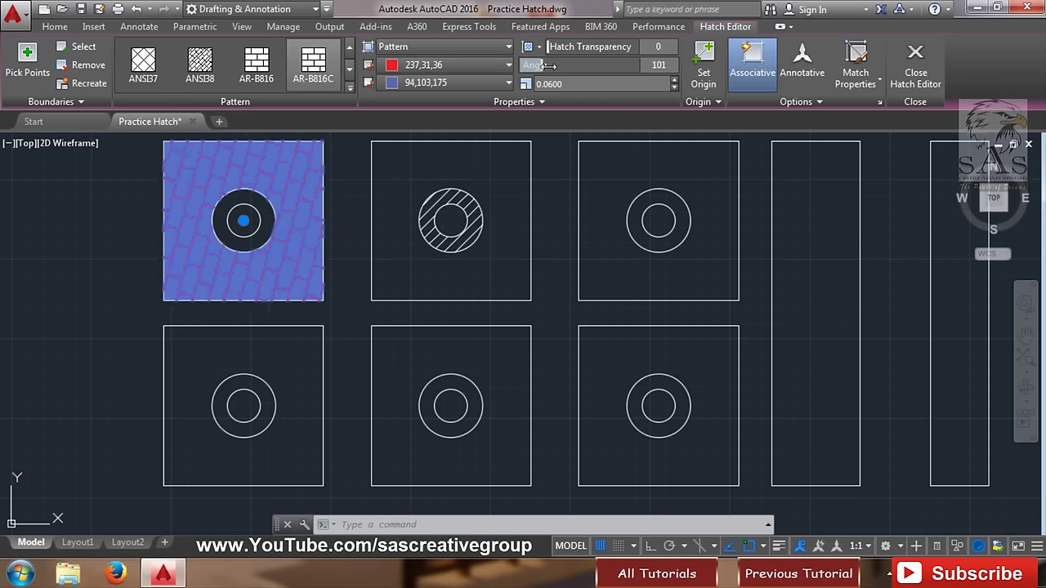
{"action": "left_click_drag", "start_coordinate": [608, 62], "coordinate": [615, 63]}
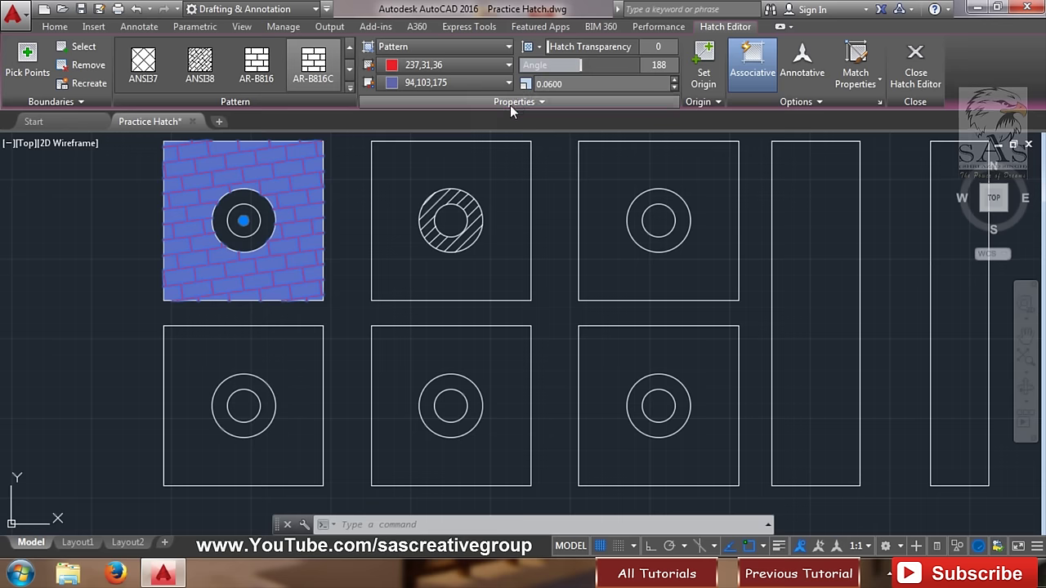
- Switch the brick hatch from AR-B816C to the AR-B816 pattern
{"action": "left_click", "coordinate": [541, 83]}
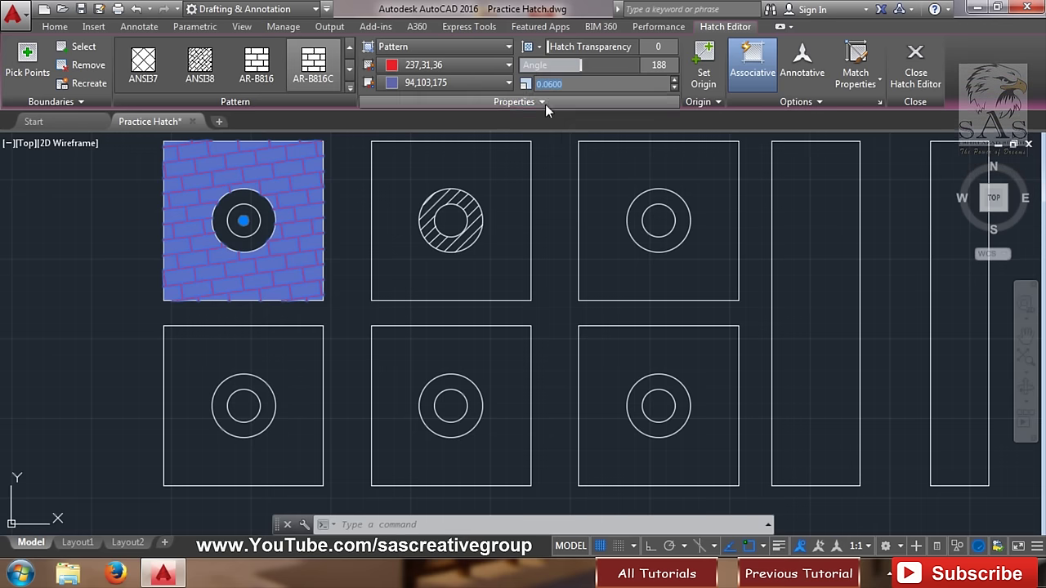
{"action": "left_click", "coordinate": [541, 102]}
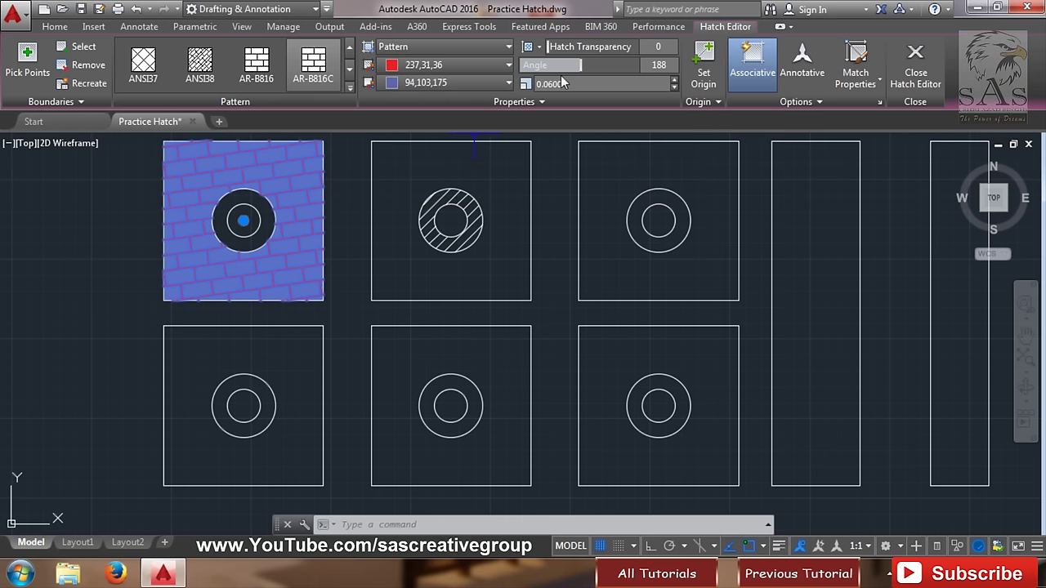
{"action": "left_click", "coordinate": [282, 58]}
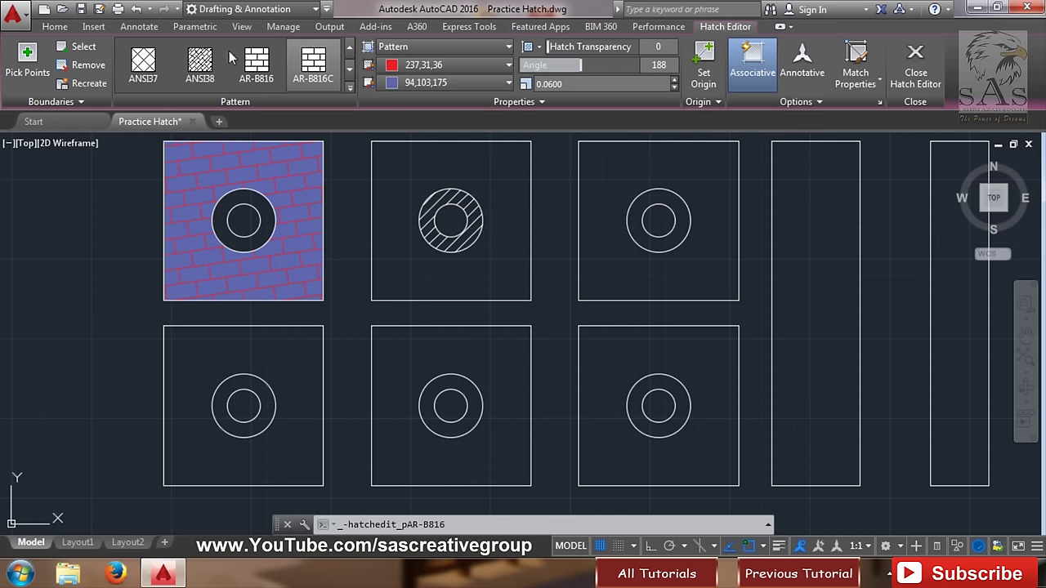
- Assign the top-left square's brick hatch to layer 0
{"action": "left_click", "coordinate": [555, 102]}
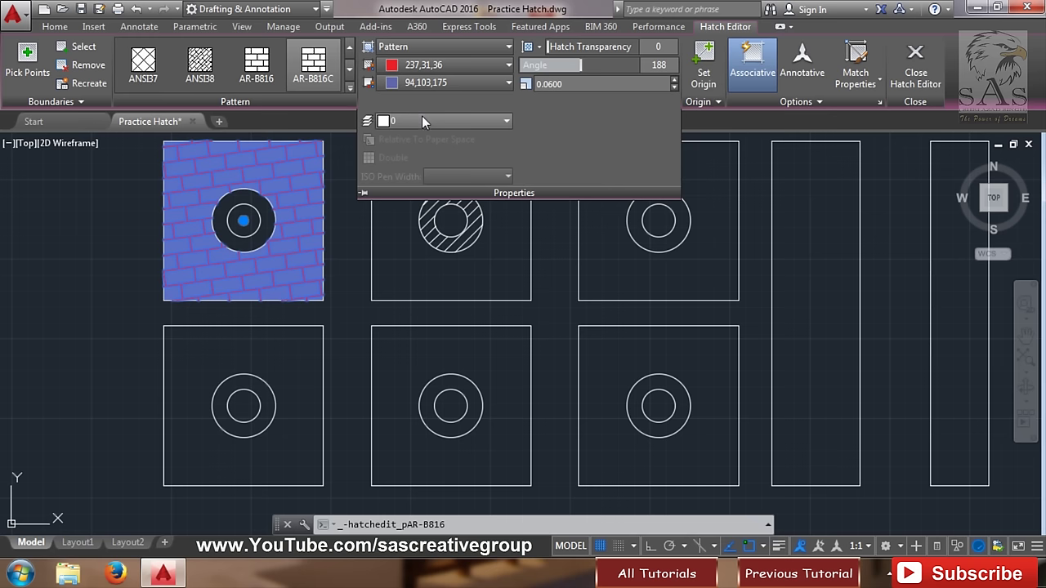
{"action": "left_click", "coordinate": [421, 121]}
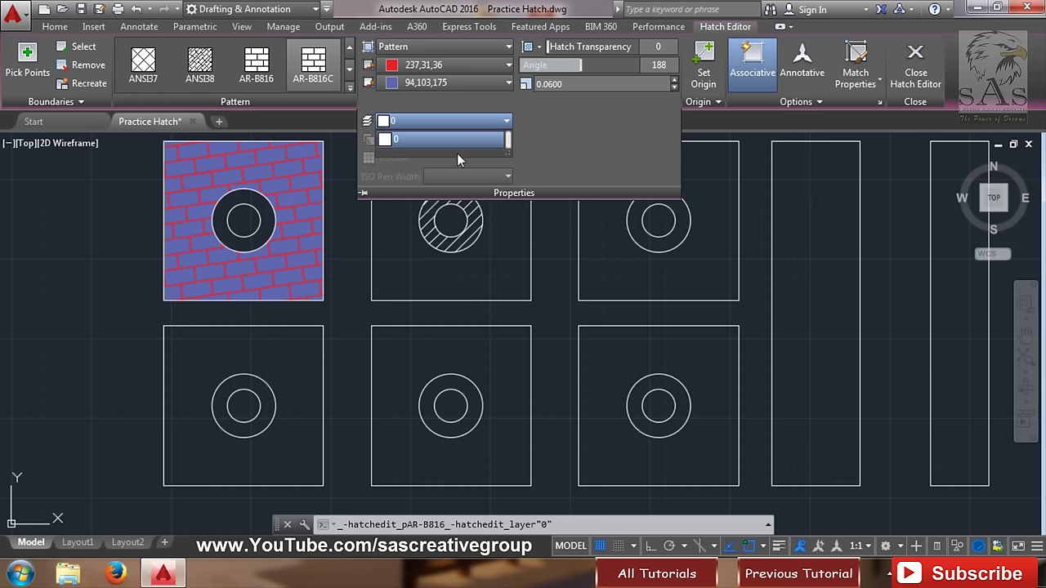
{"action": "left_click", "coordinate": [448, 140]}
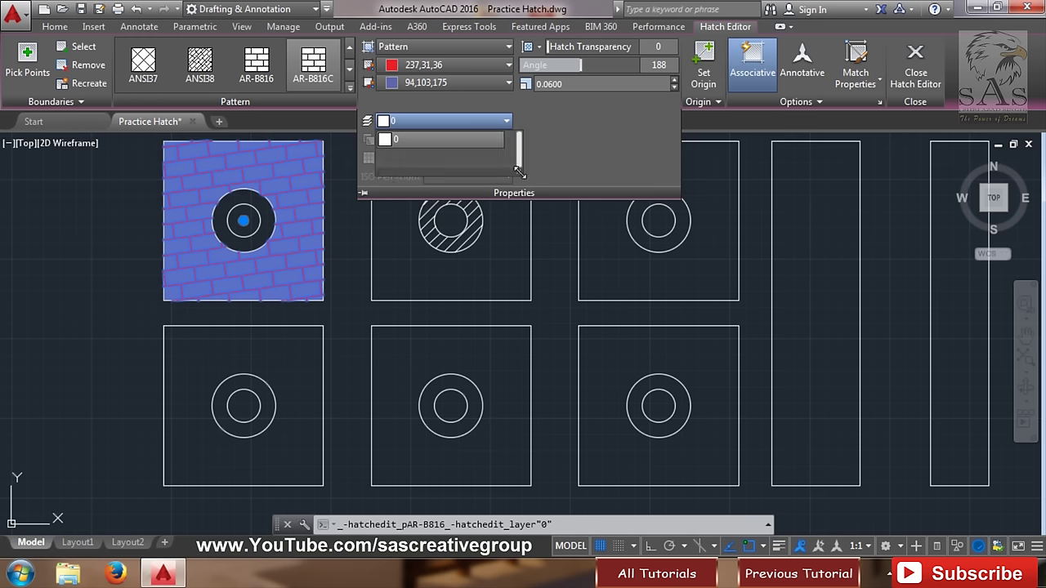
{"action": "left_click", "coordinate": [458, 144]}
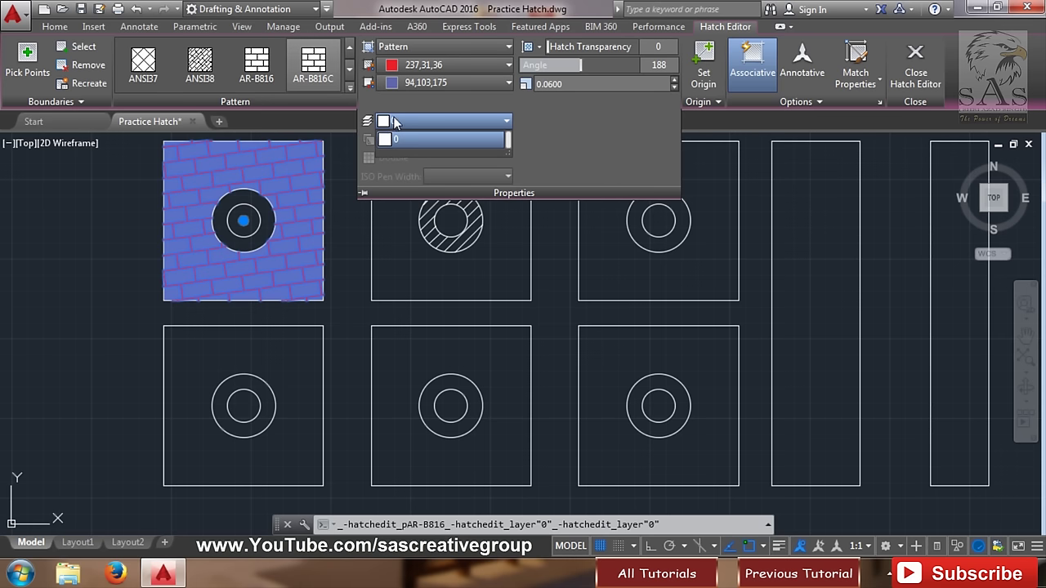
{"action": "left_click", "coordinate": [424, 148]}
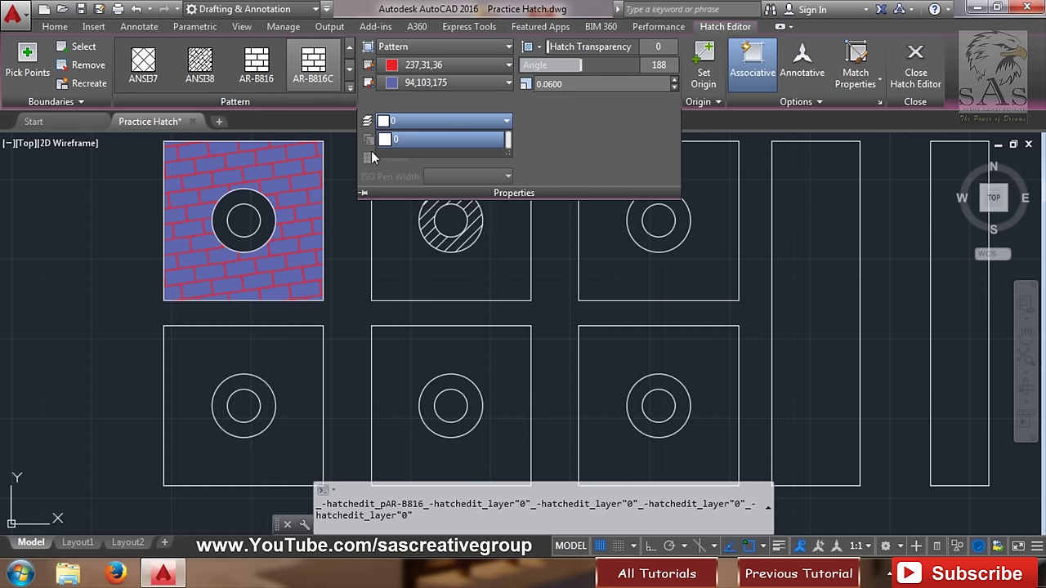
{"action": "left_click", "coordinate": [417, 144]}
{"action": "left_click", "coordinate": [395, 147]}
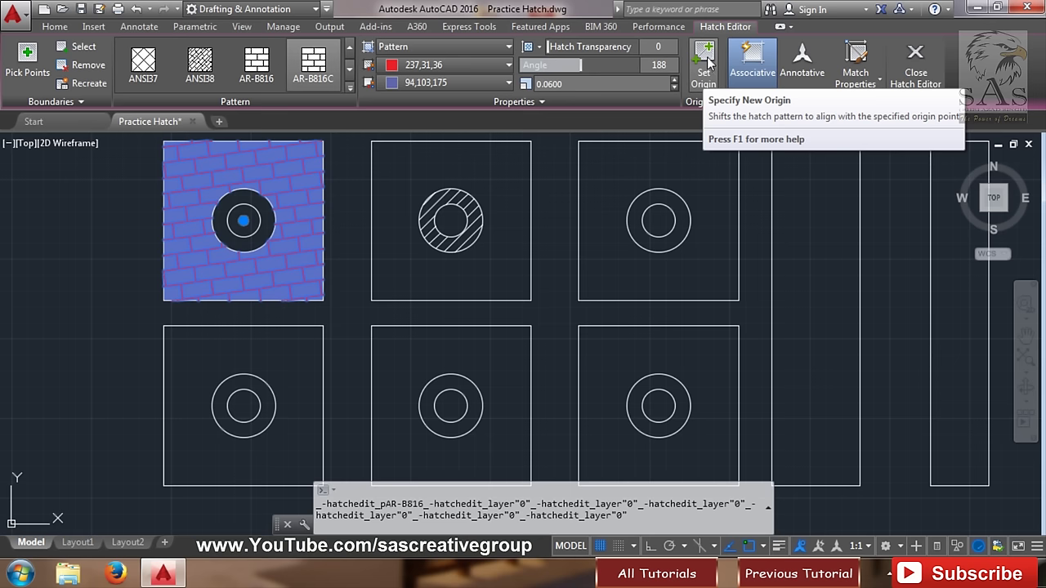
- Set the hatch origin at the square's lower-left corner and rotate the bricks to 197 degrees
{"action": "left_click", "coordinate": [708, 63]}
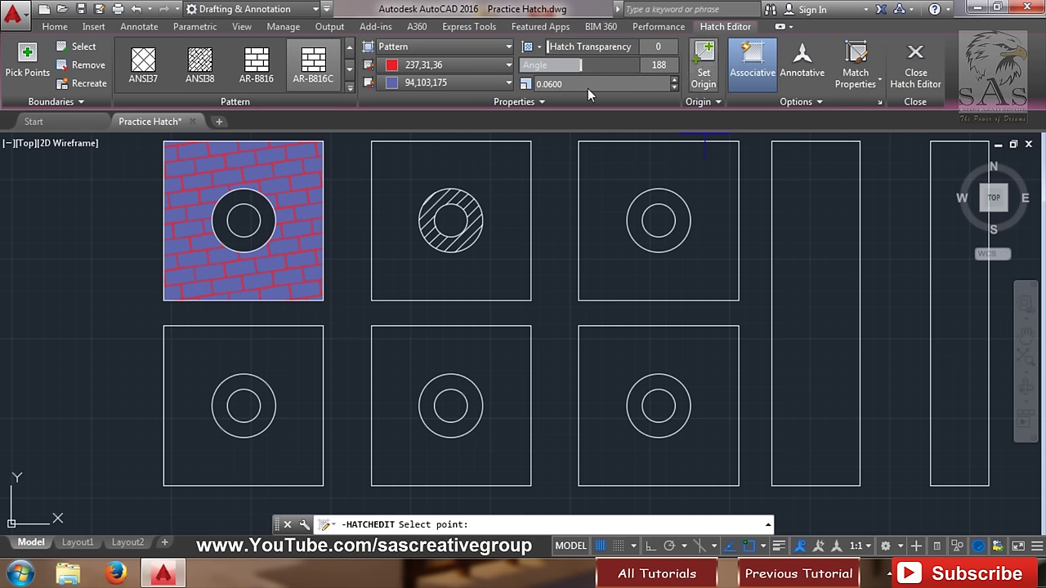
{"action": "left_click", "coordinate": [164, 301]}
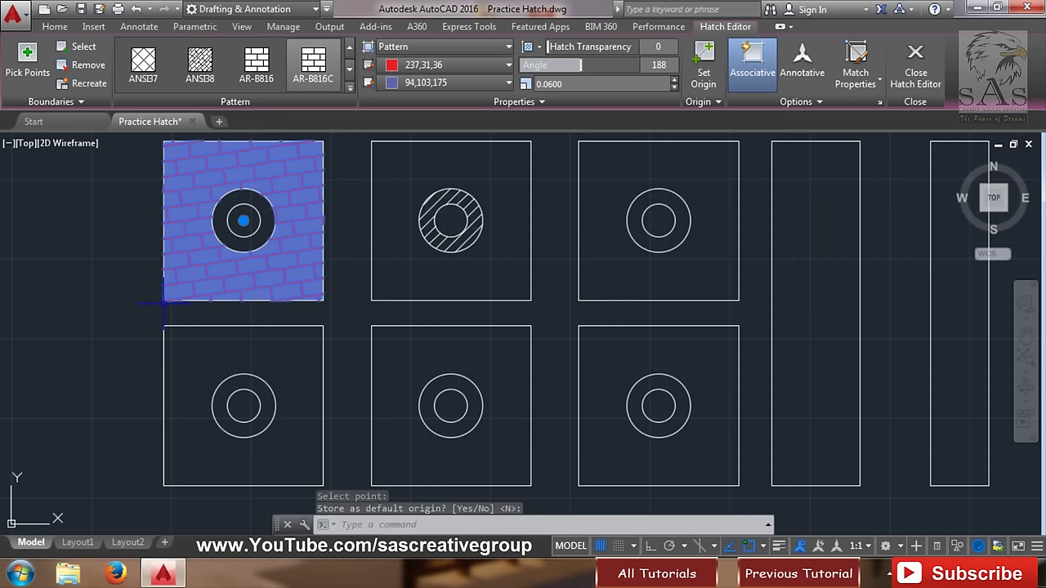
{"action": "key", "text": "Return"}
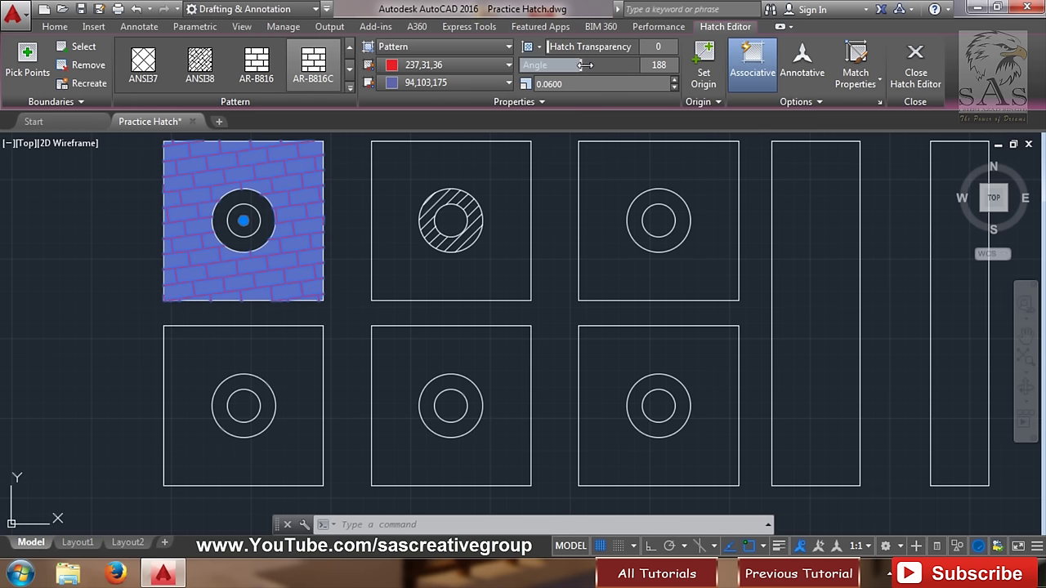
{"action": "left_click_drag", "start_coordinate": [585, 64], "coordinate": [563, 64]}
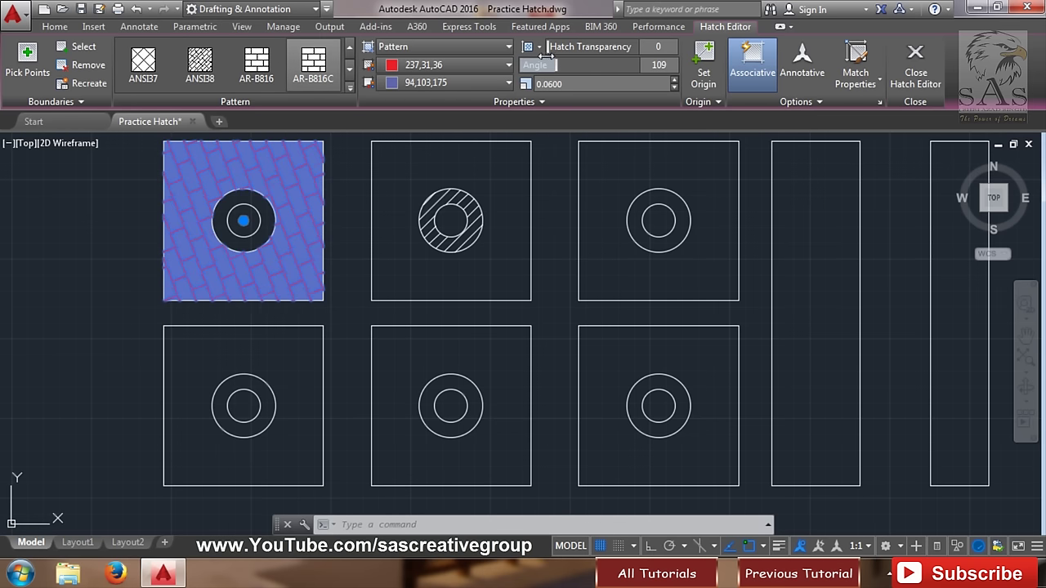
{"action": "mouse_move", "coordinate": [592, 58]}
{"action": "left_mouse_down"}
{"action": "mouse_move", "coordinate": [601, 60]}
{"action": "mouse_move", "coordinate": [583, 56]}
{"action": "left_mouse_up"}
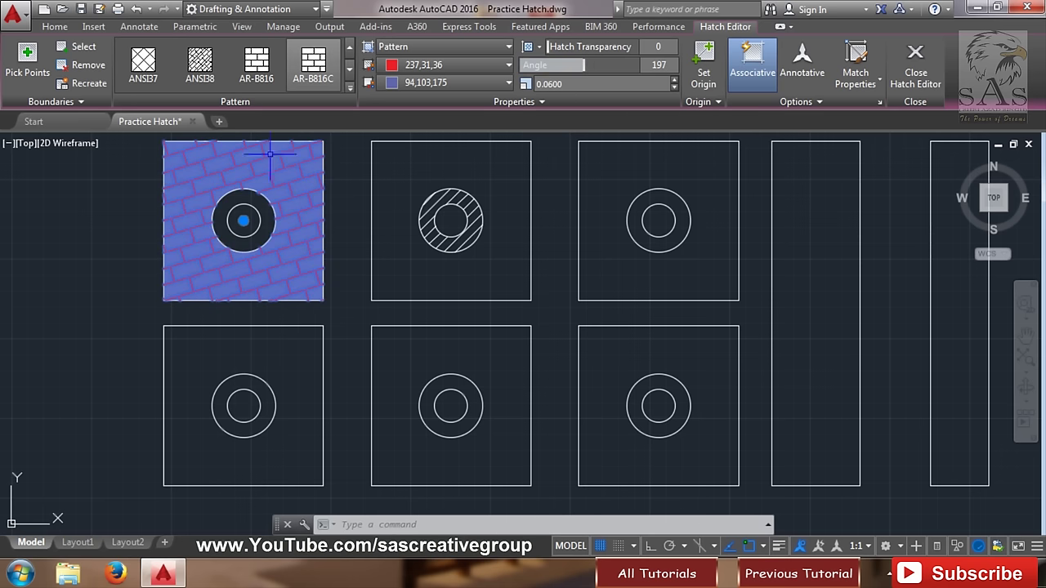
{"action": "left_click", "coordinate": [176, 290]}
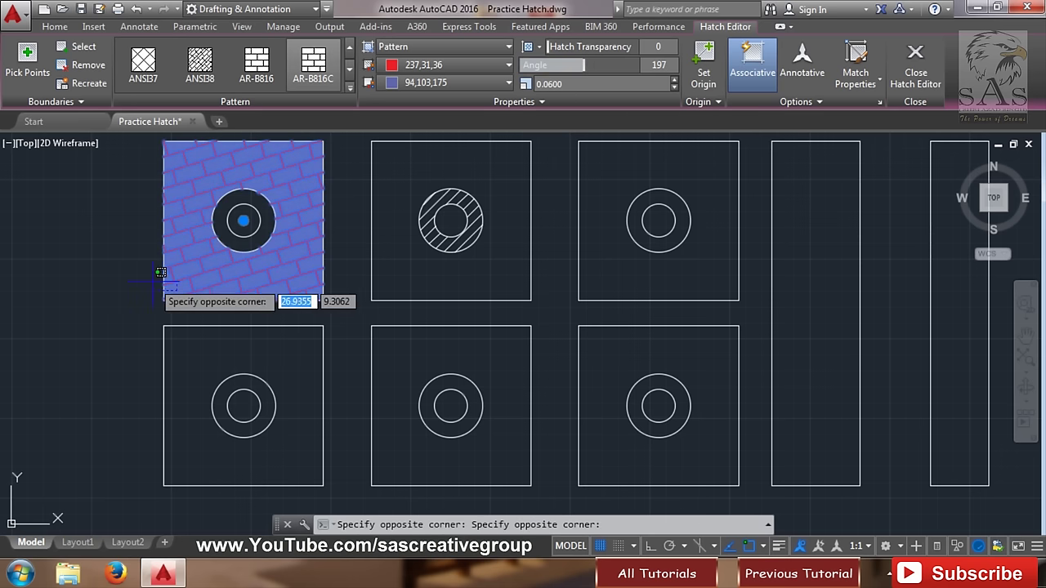
{"action": "left_click", "coordinate": [205, 286]}
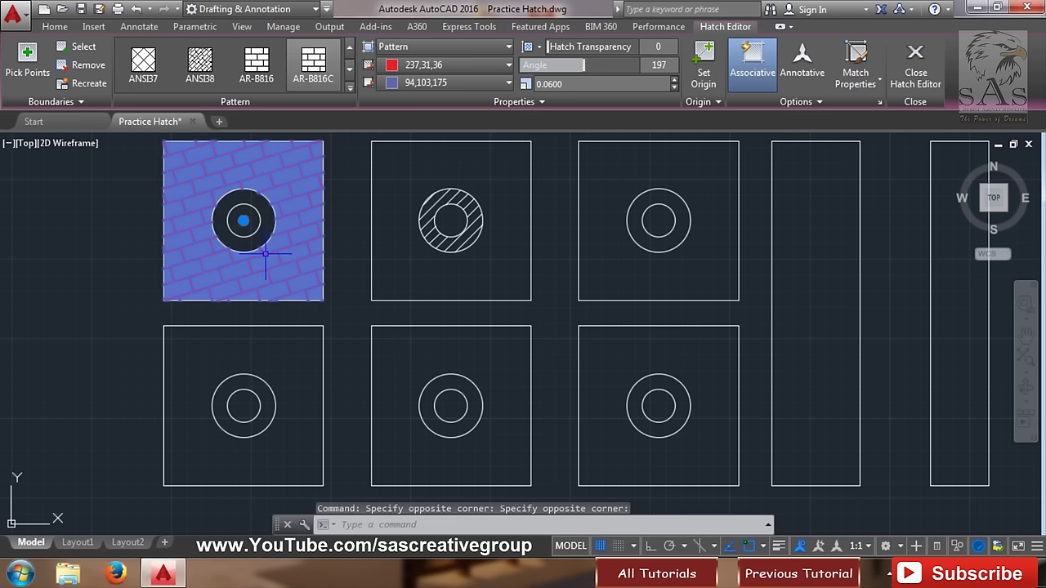
{"action": "left_click", "coordinate": [817, 103]}
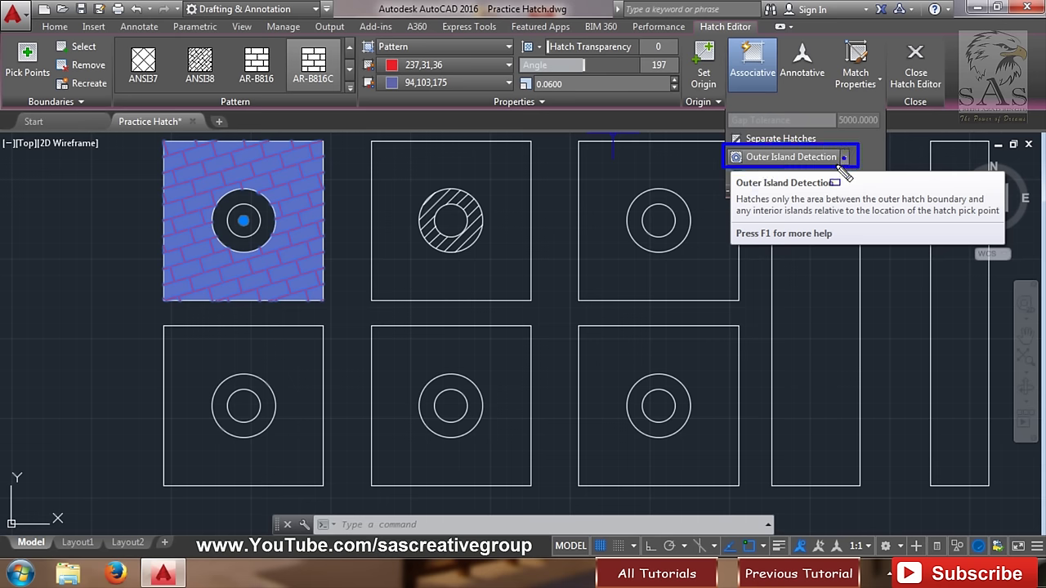
{"action": "left_click", "coordinate": [809, 102]}
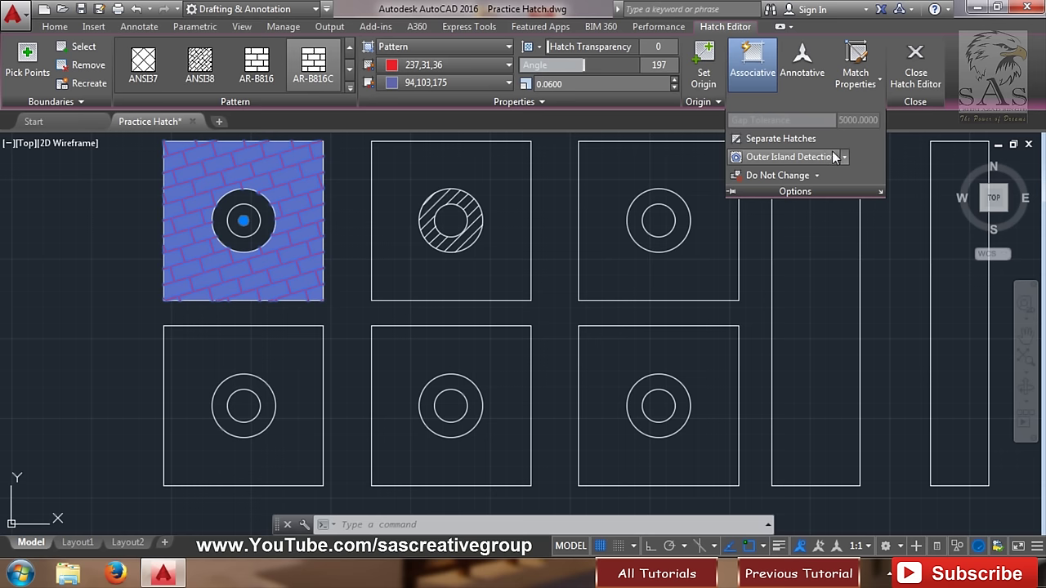
{"action": "left_click", "coordinate": [843, 156]}
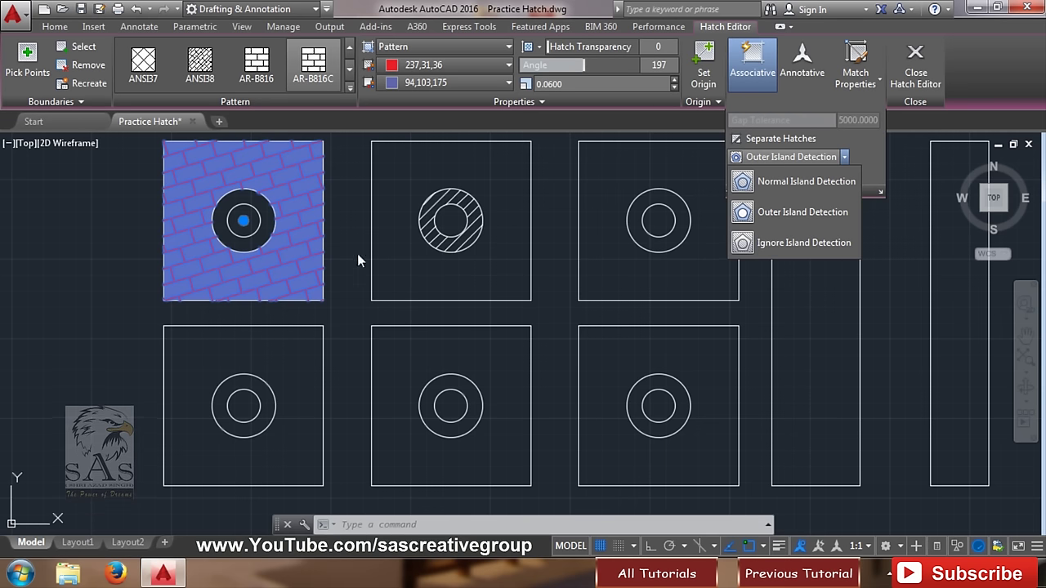
- Delete the brick hatch from the first box and the diagonal hatch in the second box's ring
{"action": "left_click", "coordinate": [518, 209]}
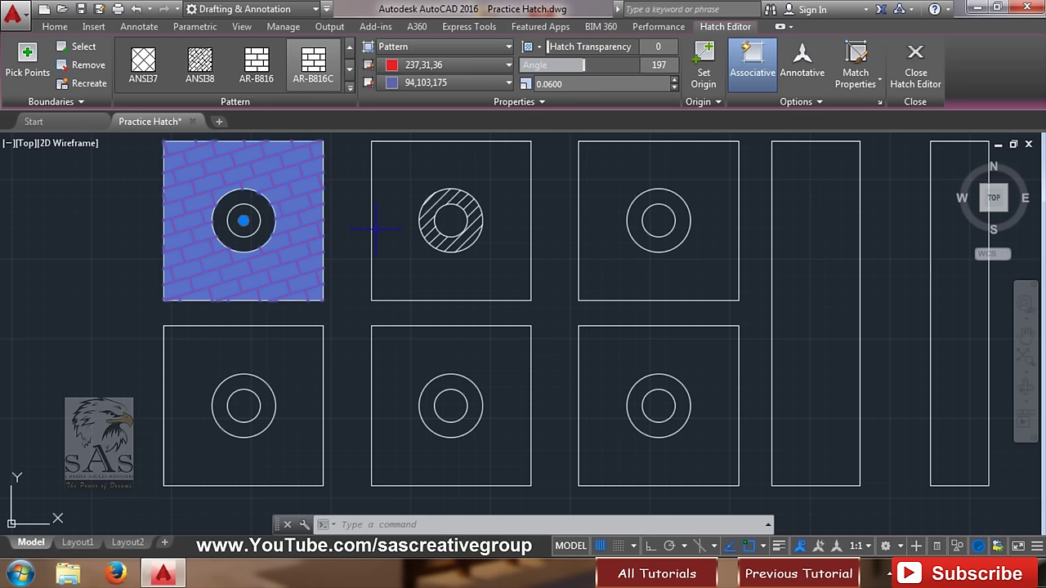
{"action": "left_click", "coordinate": [299, 260]}
{"action": "left_click", "coordinate": [299, 207]}
{"action": "left_click", "coordinate": [299, 205]}
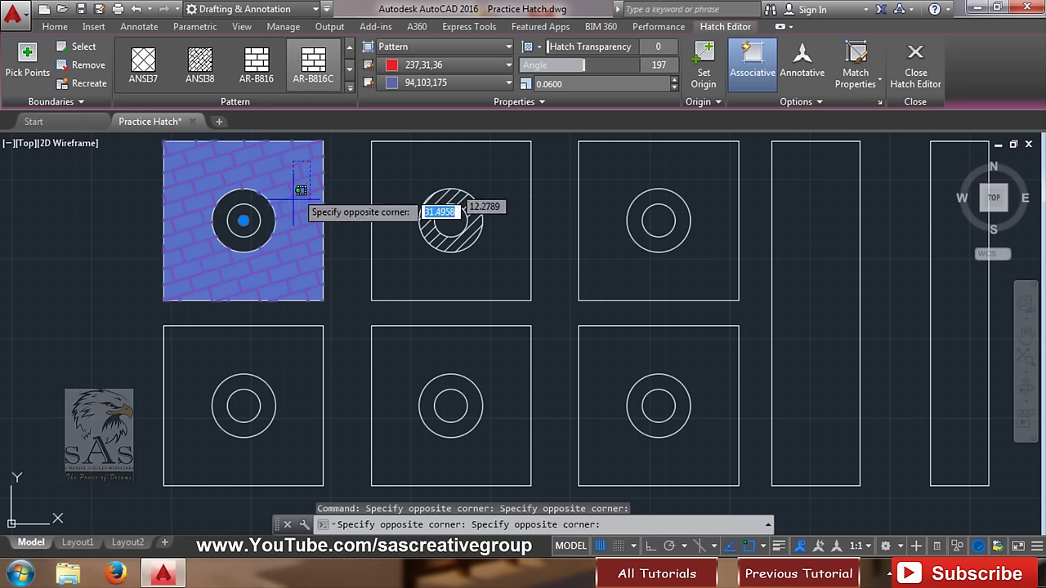
{"action": "left_click", "coordinate": [278, 237]}
{"action": "key", "text": "Escape"}
{"action": "left_click", "coordinate": [286, 180]}
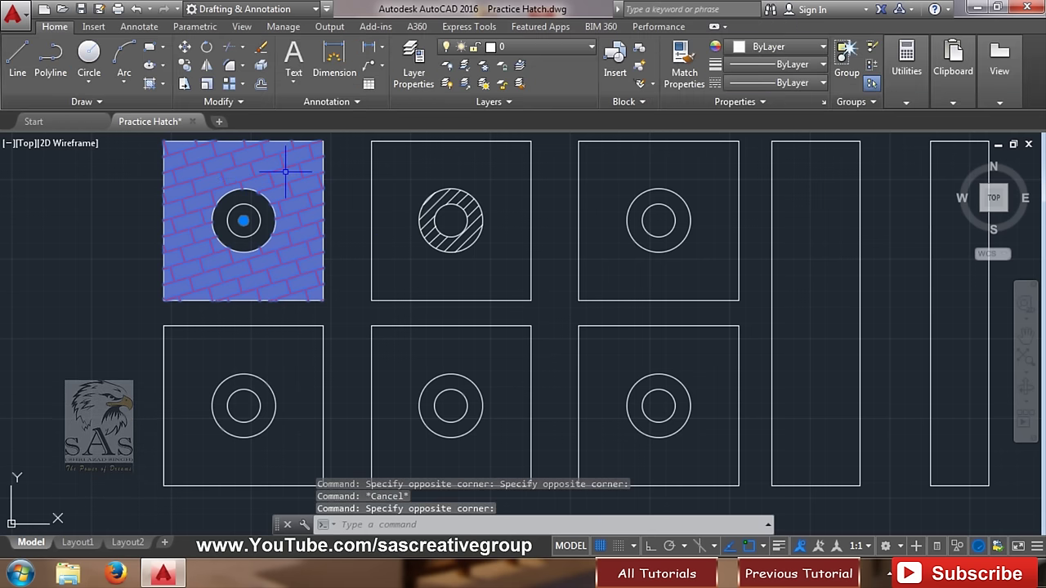
{"action": "key", "text": "Delete"}
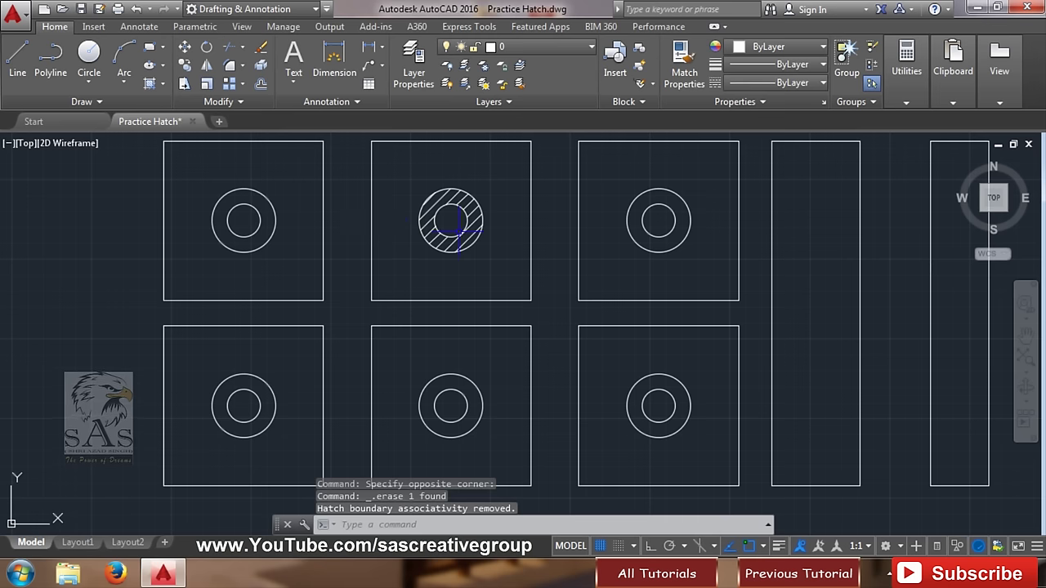
{"action": "left_click", "coordinate": [469, 238]}
{"action": "key", "text": "Delete"}
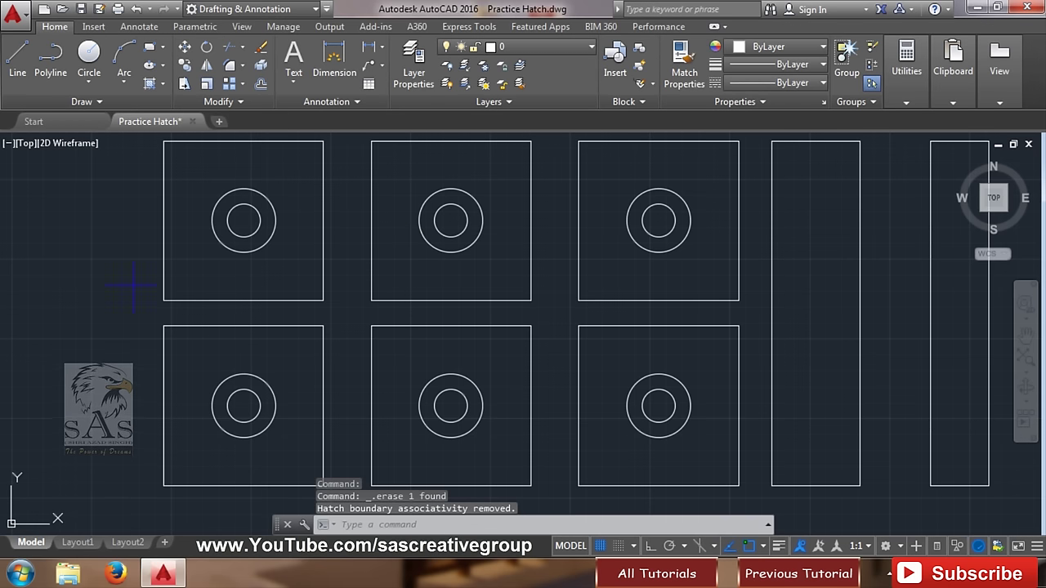
- Refill the first box around its rings with the ANSI31 diagonal-line pattern
{"action": "left_click", "coordinate": [150, 85]}
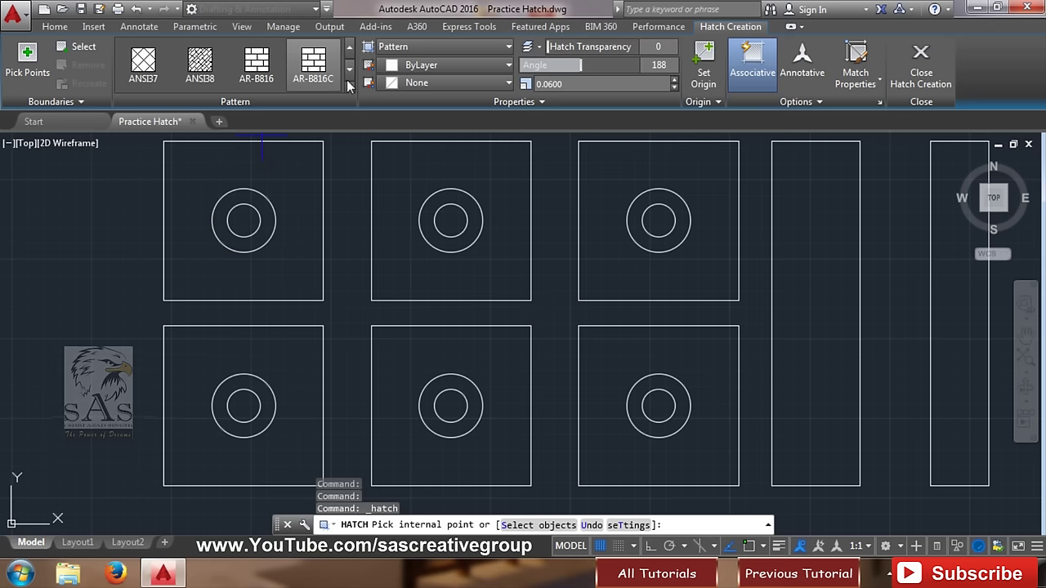
{"action": "left_click", "coordinate": [350, 87]}
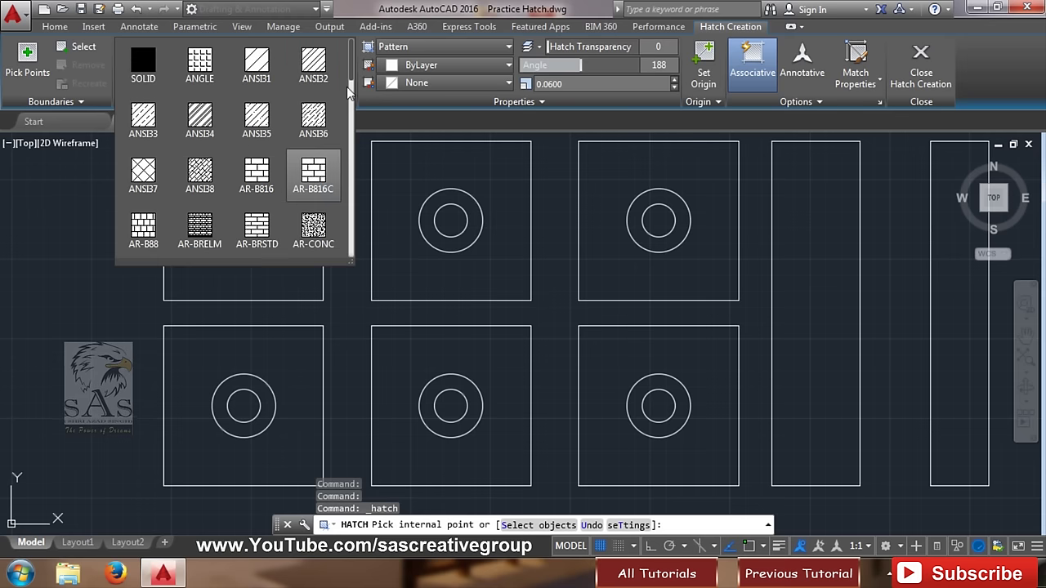
{"action": "left_click", "coordinate": [254, 72]}
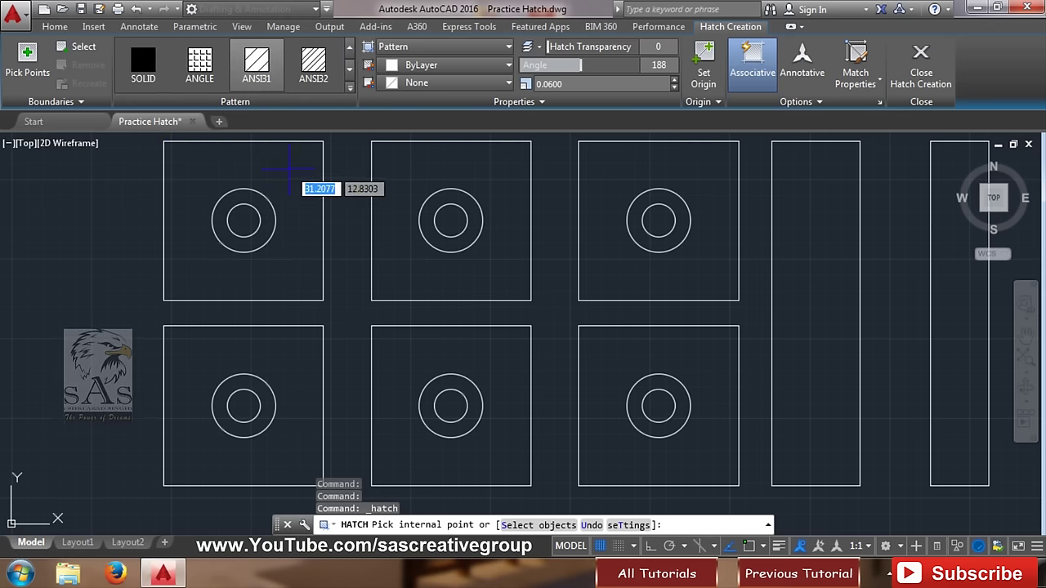
{"action": "left_click", "coordinate": [288, 170]}
{"action": "type", "text": "2.0000"}
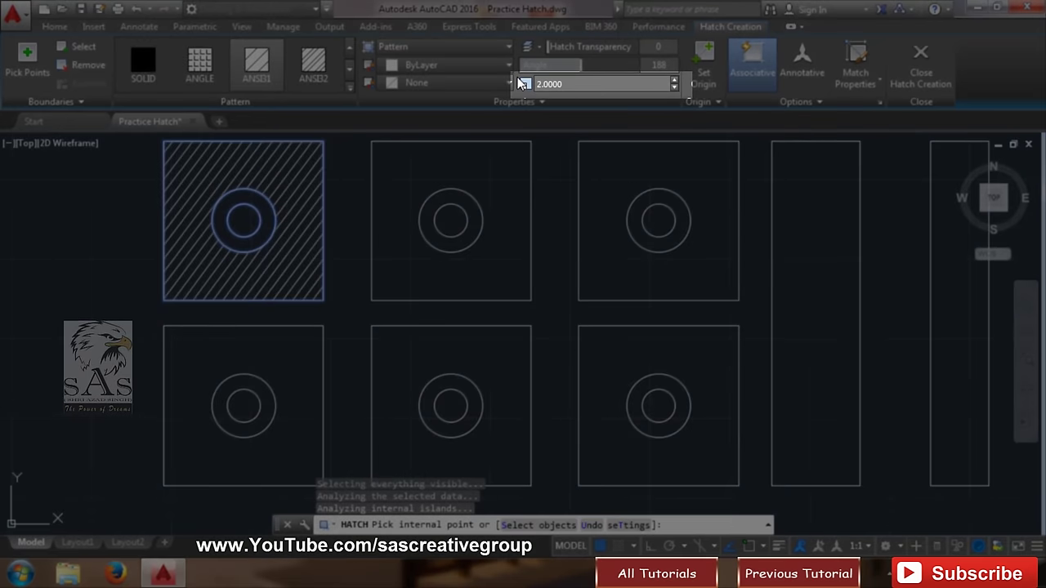
{"action": "key", "text": "Escape"}
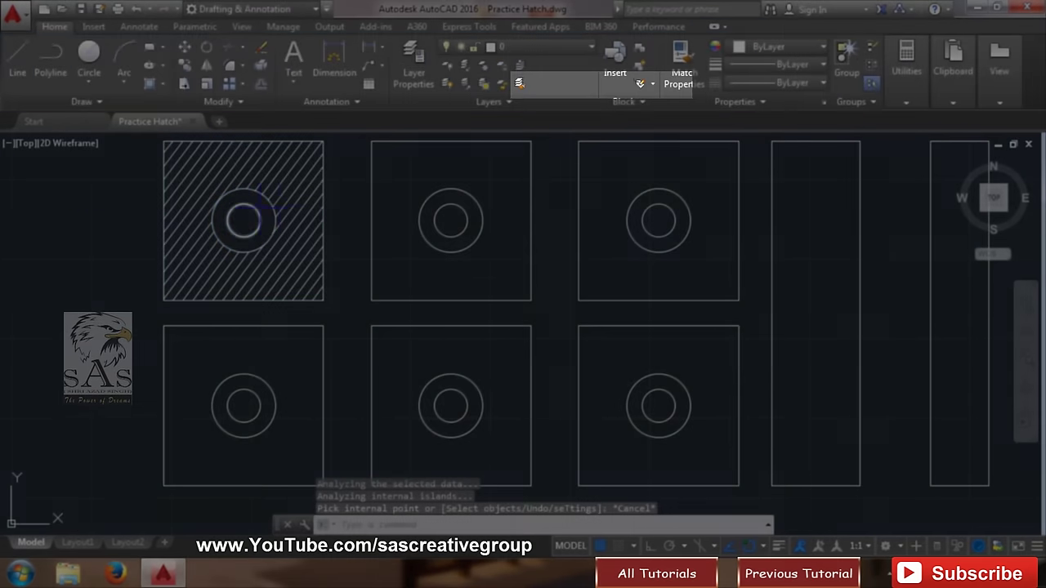
{"action": "key", "text": "Escape"}
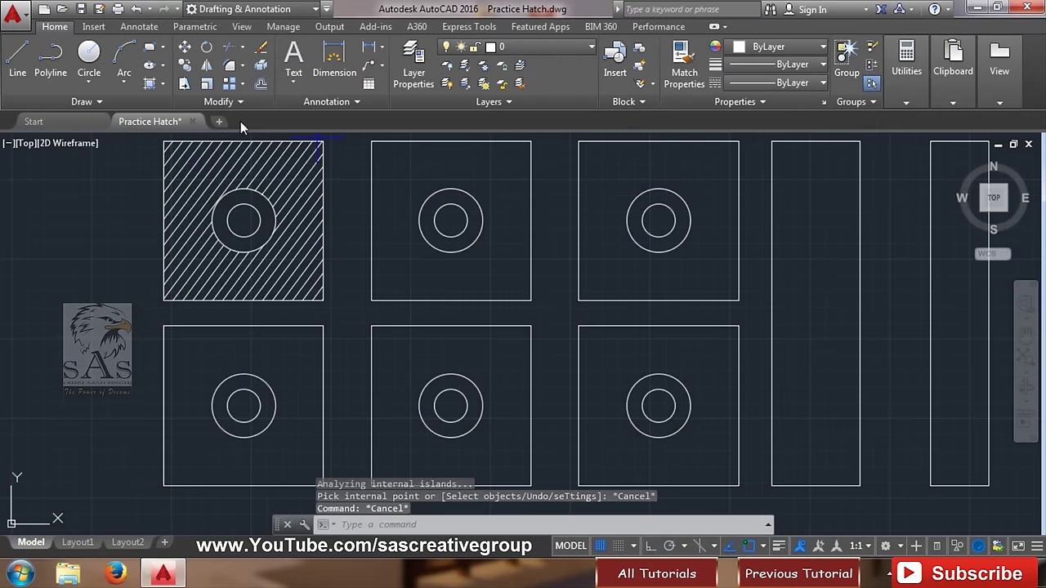
- Hatch the second and third top boxes with the same ANSI31 diagonal pattern
{"action": "type", "text": "h"}
{"action": "key", "text": "Return"}
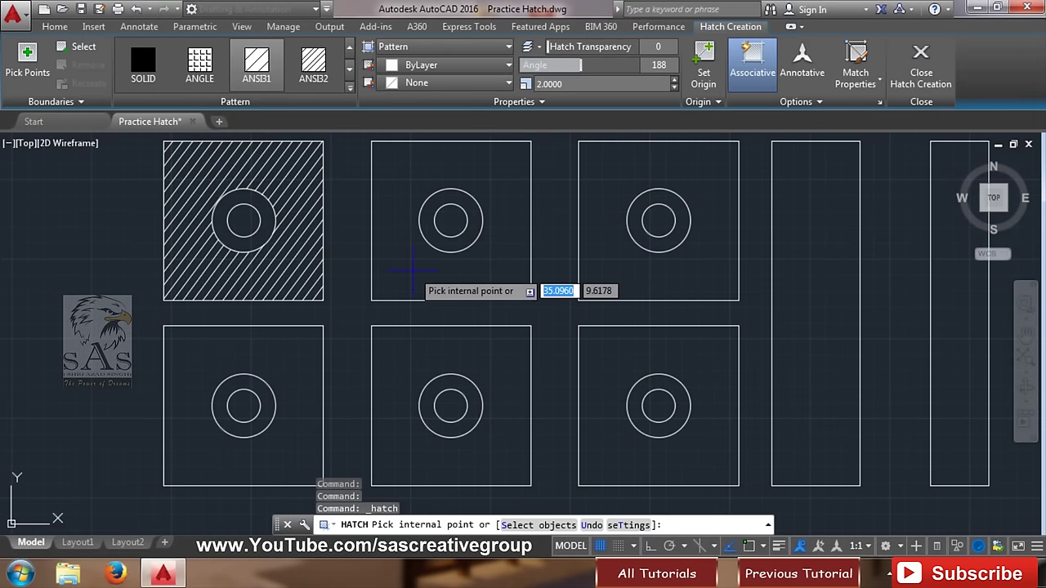
{"action": "left_click", "coordinate": [431, 274]}
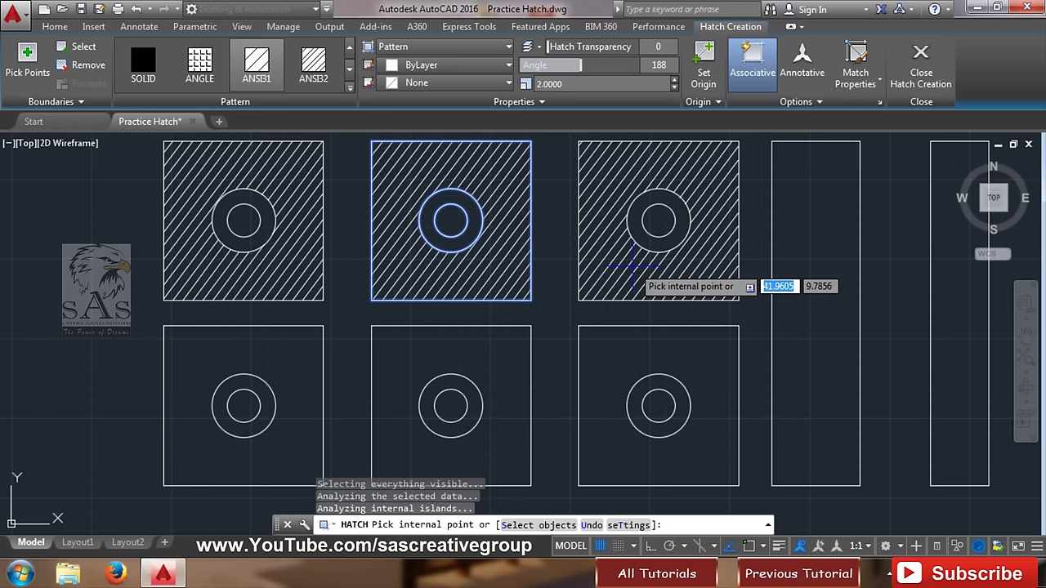
{"action": "key", "text": "Escape"}
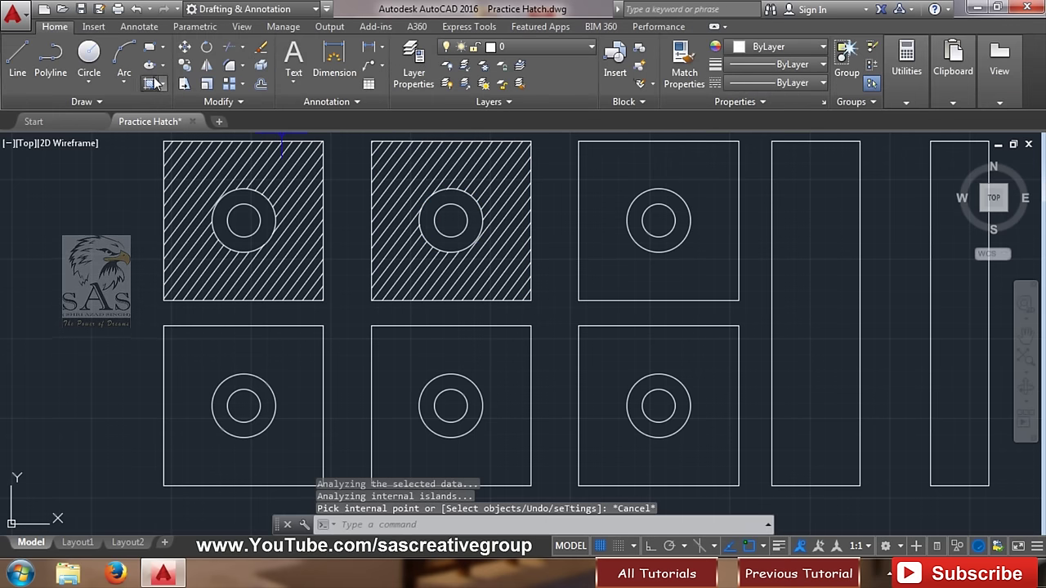
{"action": "left_click", "coordinate": [156, 82]}
{"action": "left_click", "coordinate": [641, 266]}
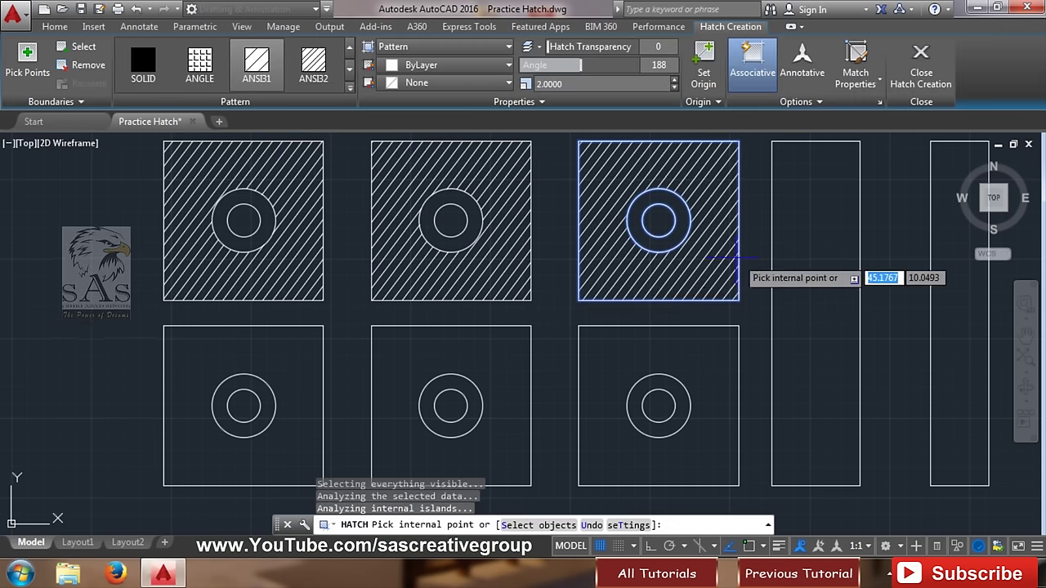
{"action": "key", "text": "Escape"}
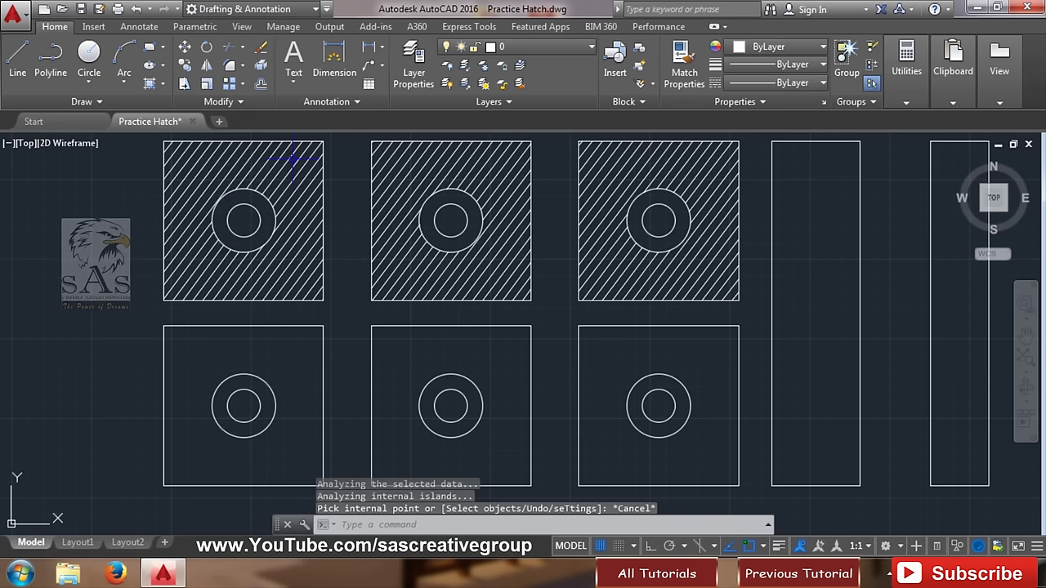
{"action": "left_click", "coordinate": [292, 159]}
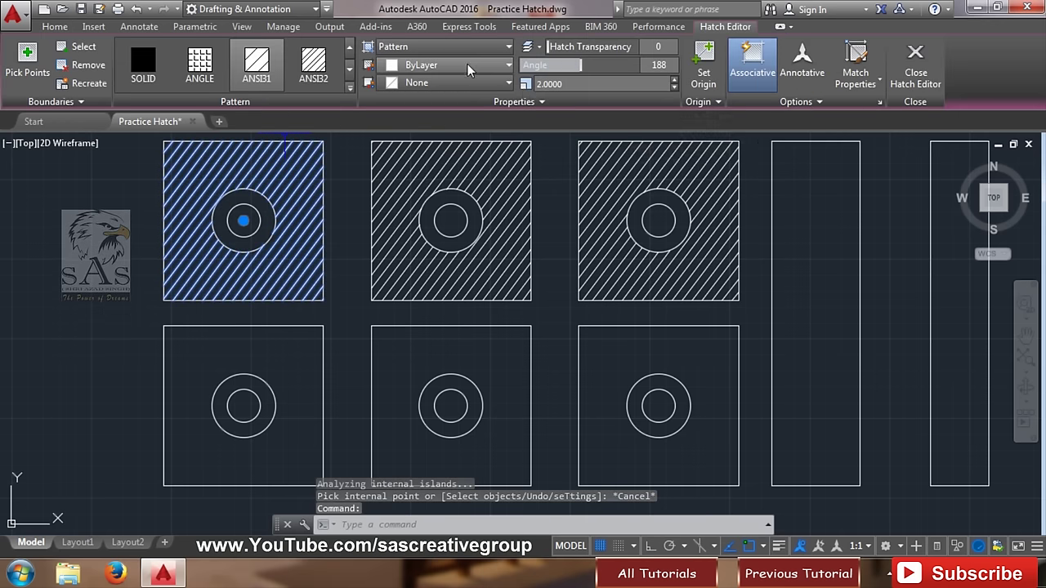
- Set the Hatch Color to orange for the first hatch, red for the middle one, green for the right one
{"action": "left_click", "coordinate": [458, 65]}
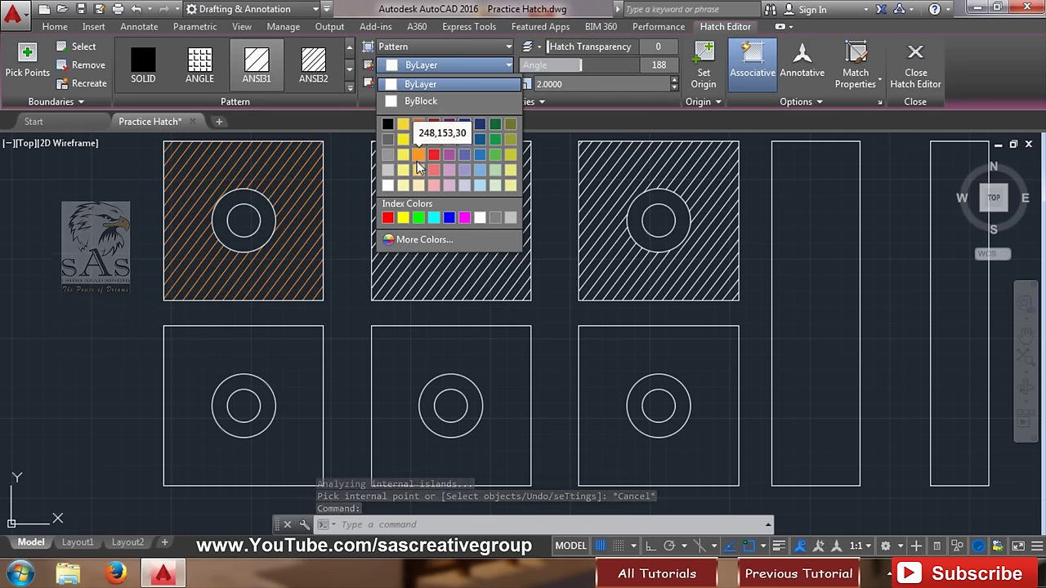
{"action": "left_click", "coordinate": [417, 158]}
{"action": "key", "text": "Escape"}
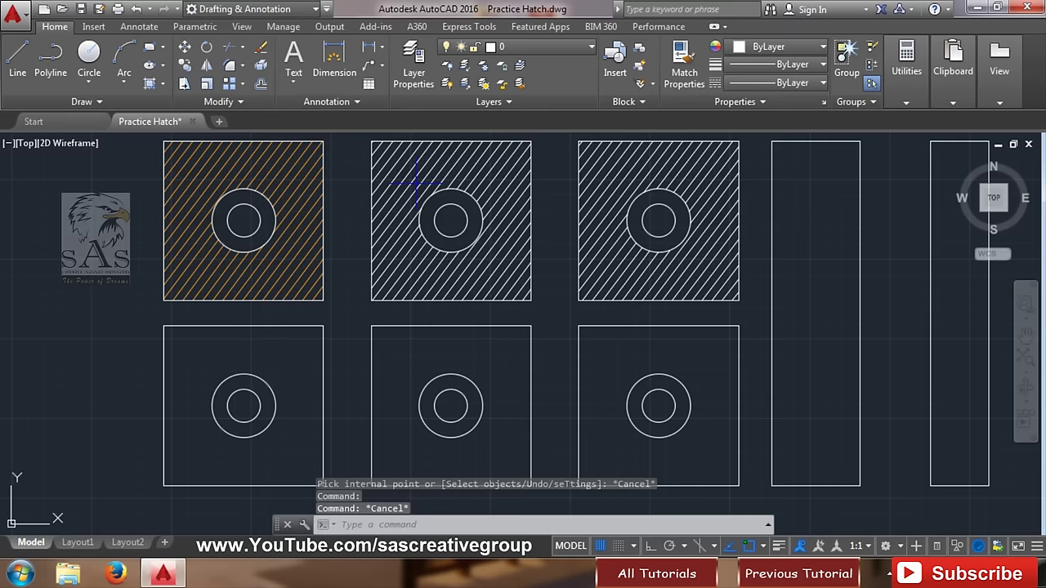
{"action": "left_click", "coordinate": [414, 180]}
{"action": "left_click", "coordinate": [458, 157]}
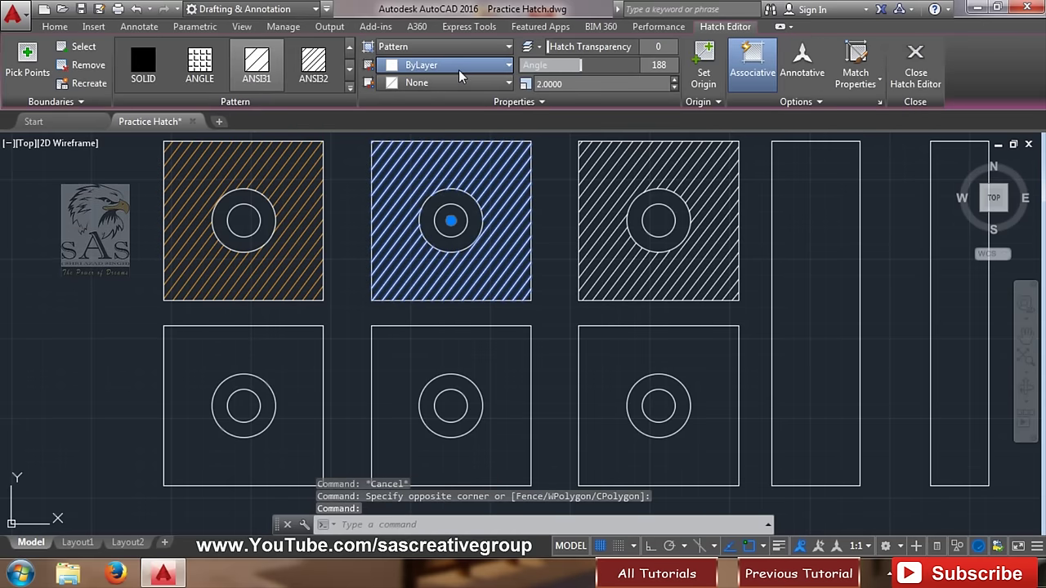
{"action": "left_click", "coordinate": [454, 65]}
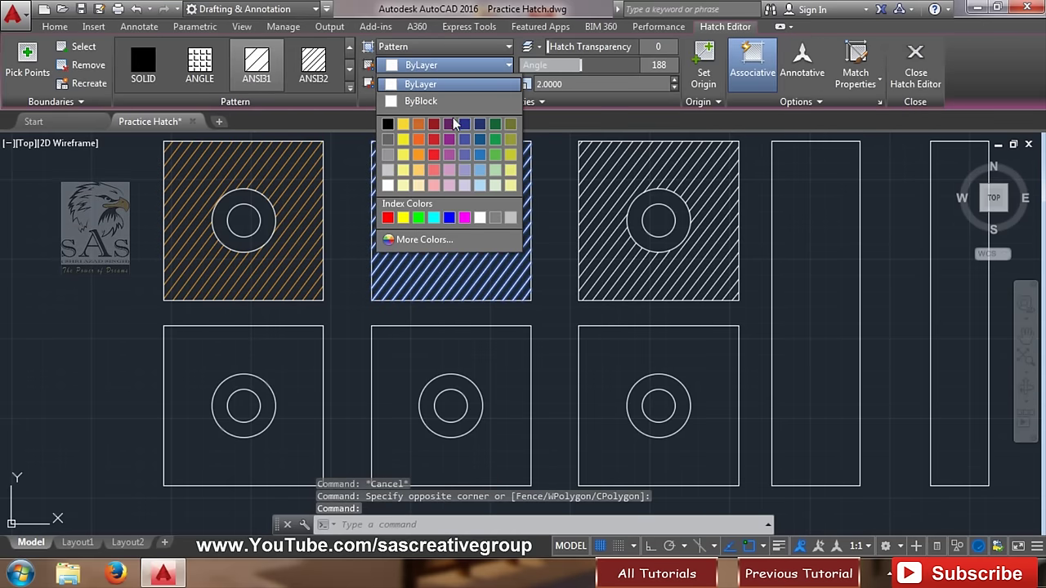
{"action": "left_click", "coordinate": [432, 157]}
{"action": "key", "text": "Escape"}
{"action": "left_click", "coordinate": [595, 164]}
{"action": "left_click", "coordinate": [602, 156]}
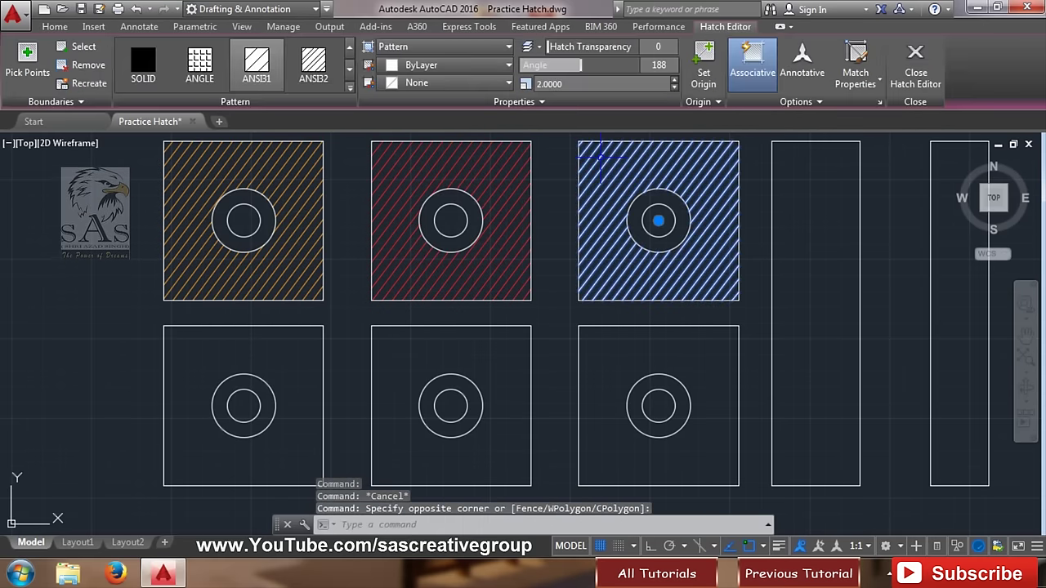
{"action": "left_click", "coordinate": [456, 65]}
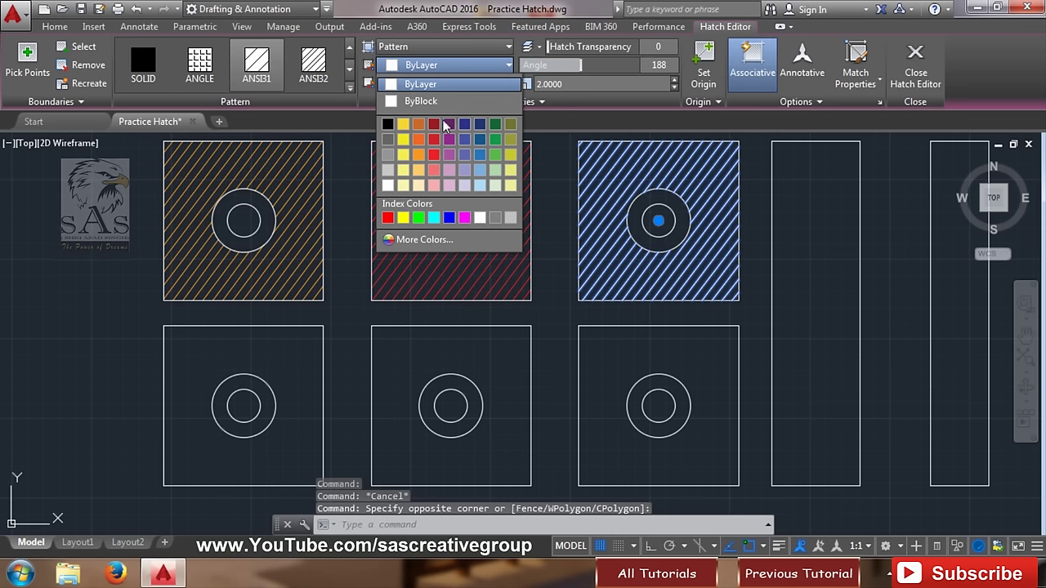
{"action": "left_click", "coordinate": [495, 141]}
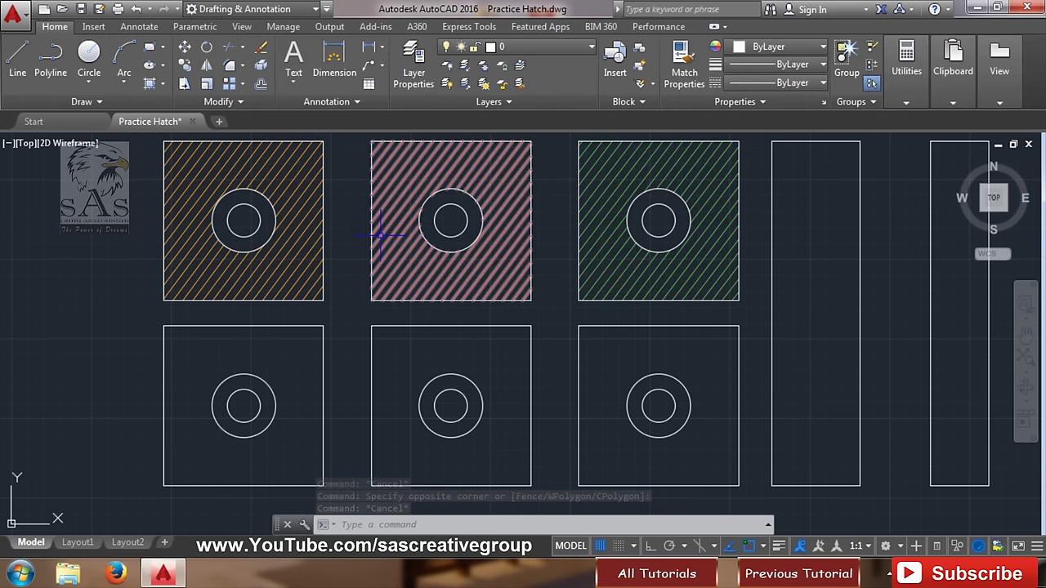
- Switch the orange hatch to Normal Island Detection so it also fills the inner circle
{"action": "left_click", "coordinate": [294, 184]}
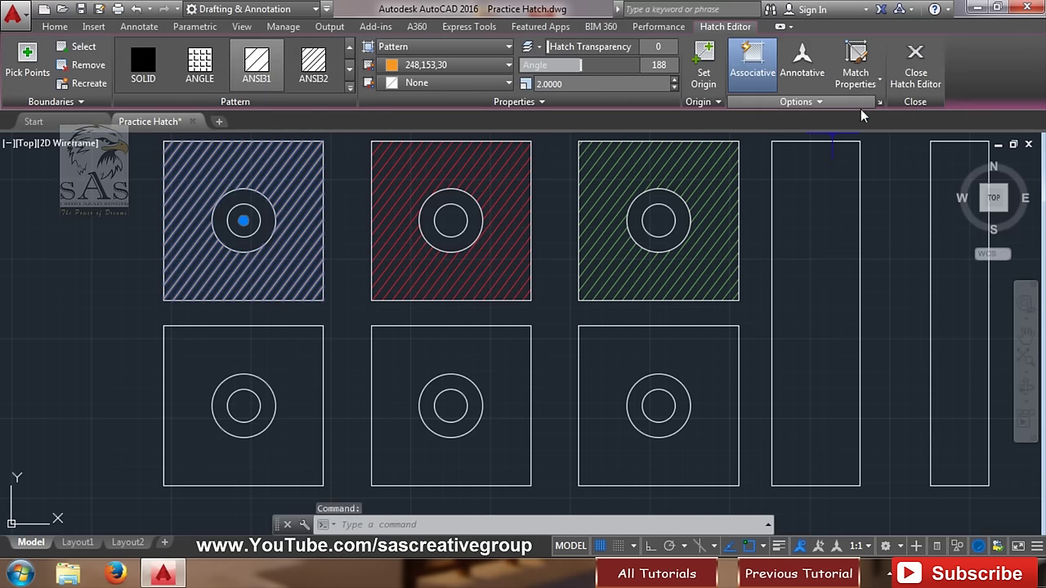
{"action": "left_click", "coordinate": [795, 103]}
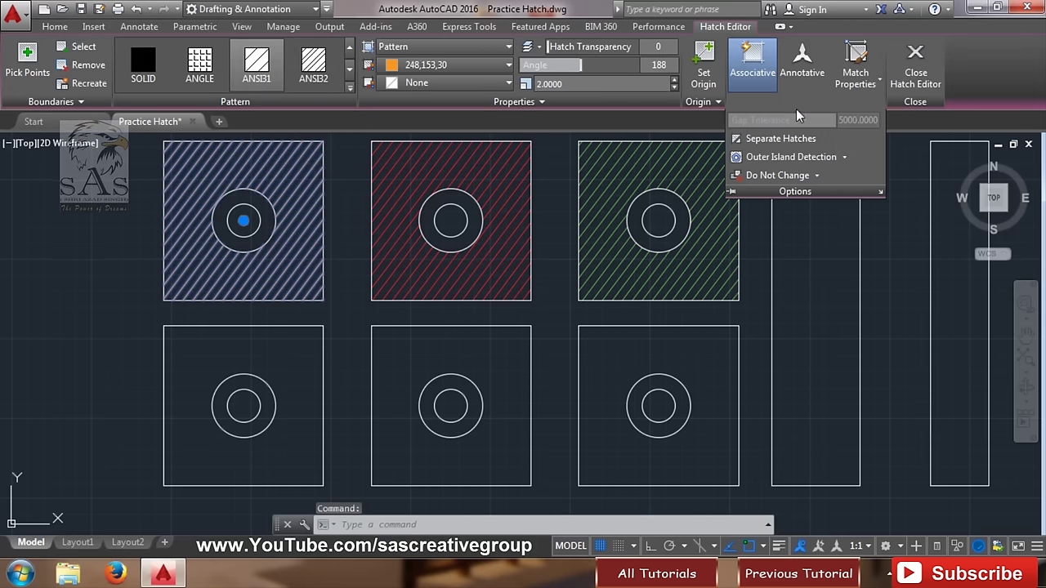
{"action": "left_click", "coordinate": [846, 159]}
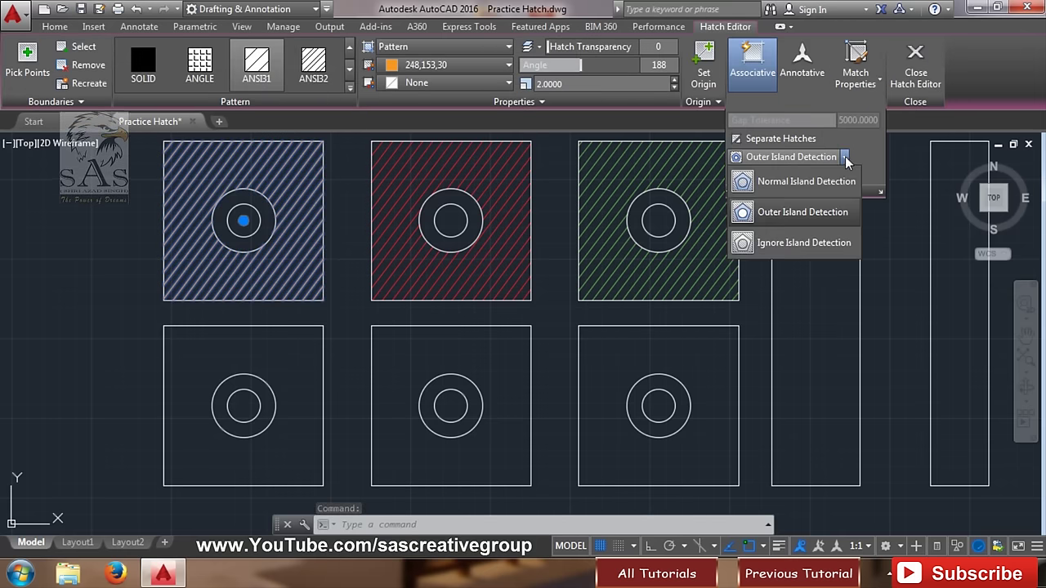
{"action": "left_click", "coordinate": [796, 181]}
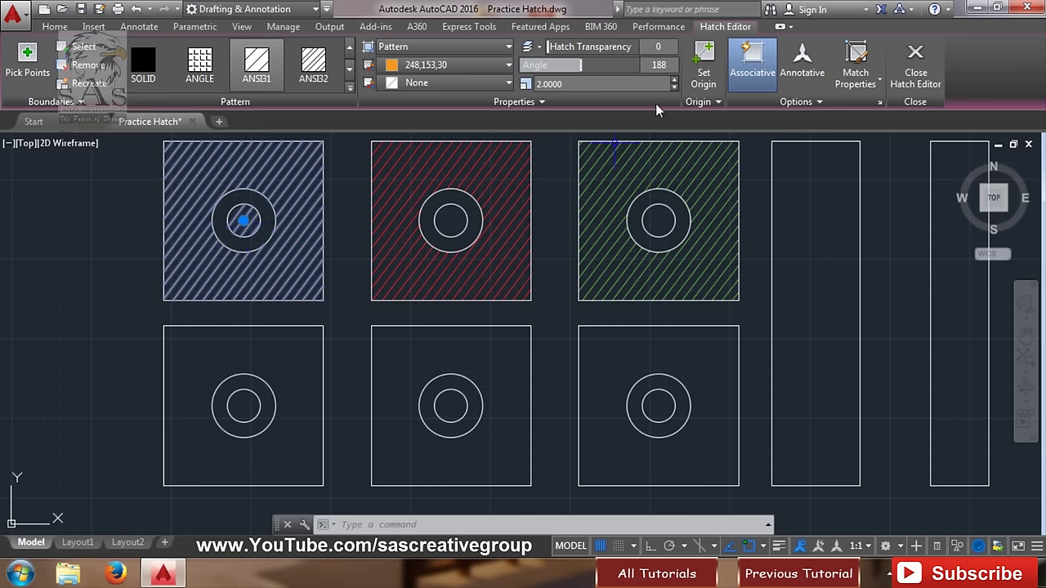
- Apply Outer Island Detection to the red hatch and finish editing
{"action": "left_click", "coordinate": [507, 191]}
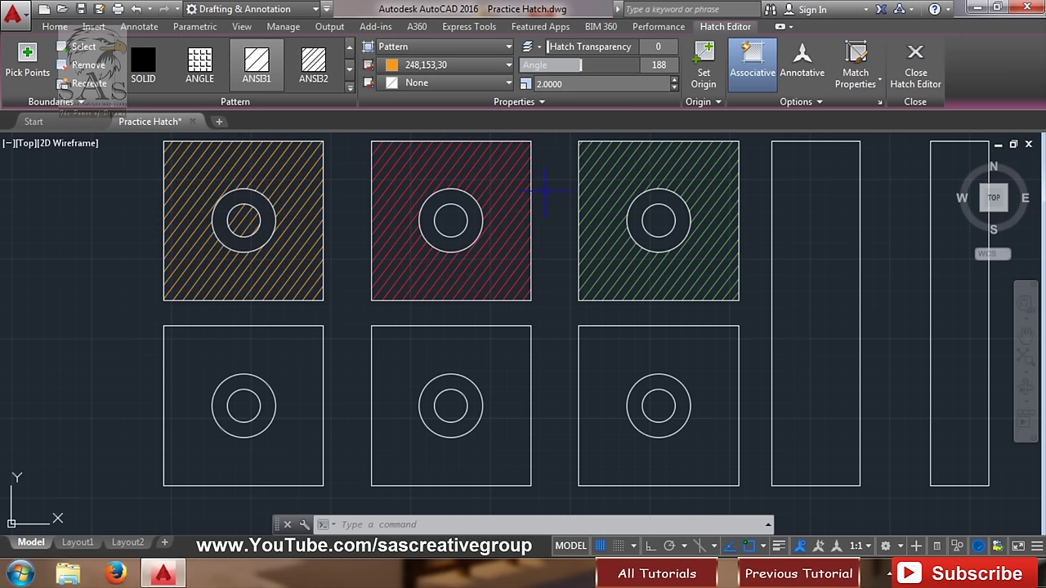
{"action": "left_click", "coordinate": [802, 101]}
{"action": "left_click", "coordinate": [791, 156]}
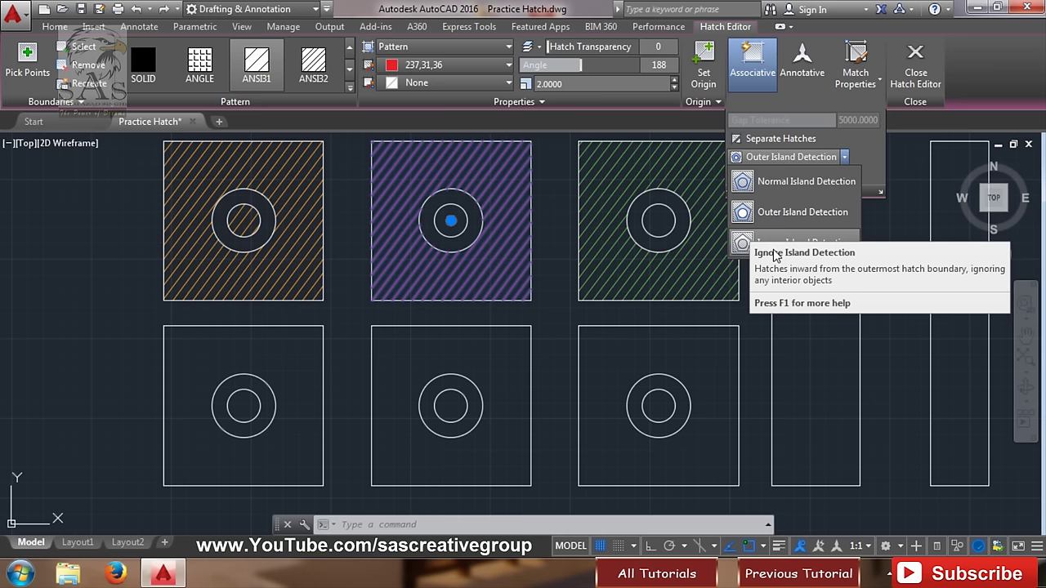
{"action": "key", "text": "Escape"}
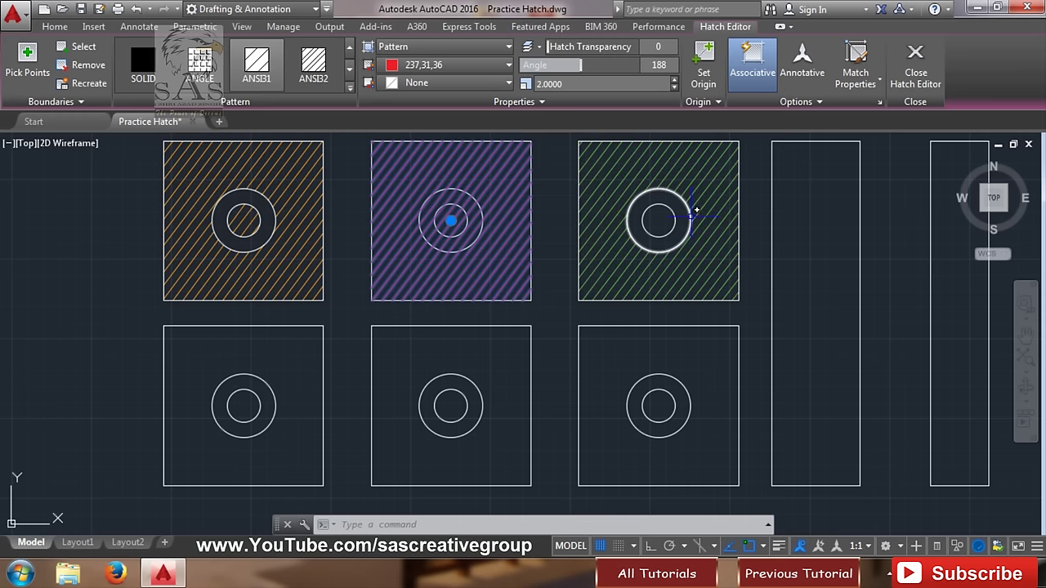
{"action": "left_click", "coordinate": [803, 102]}
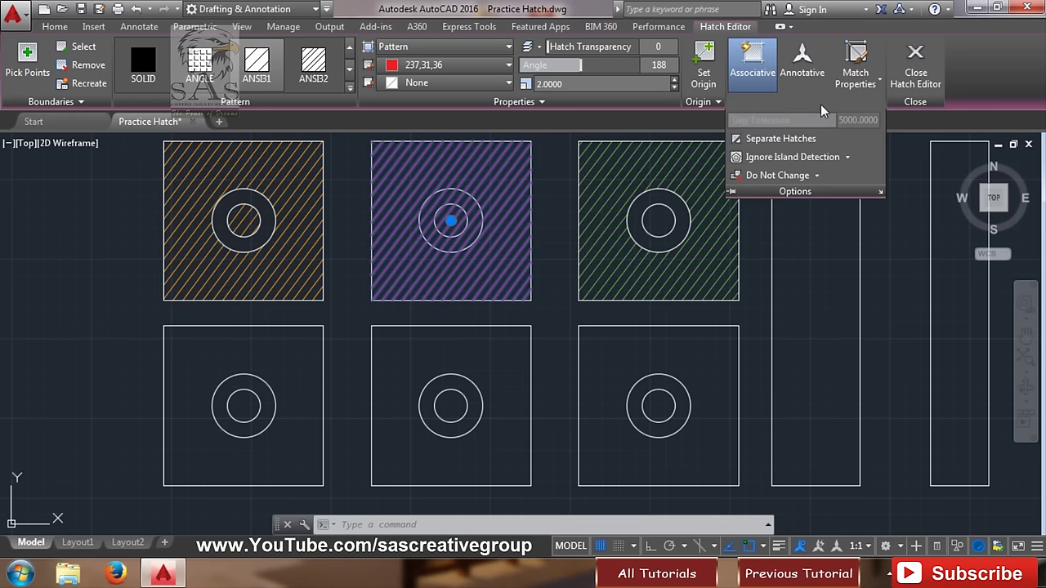
{"action": "left_click", "coordinate": [848, 157]}
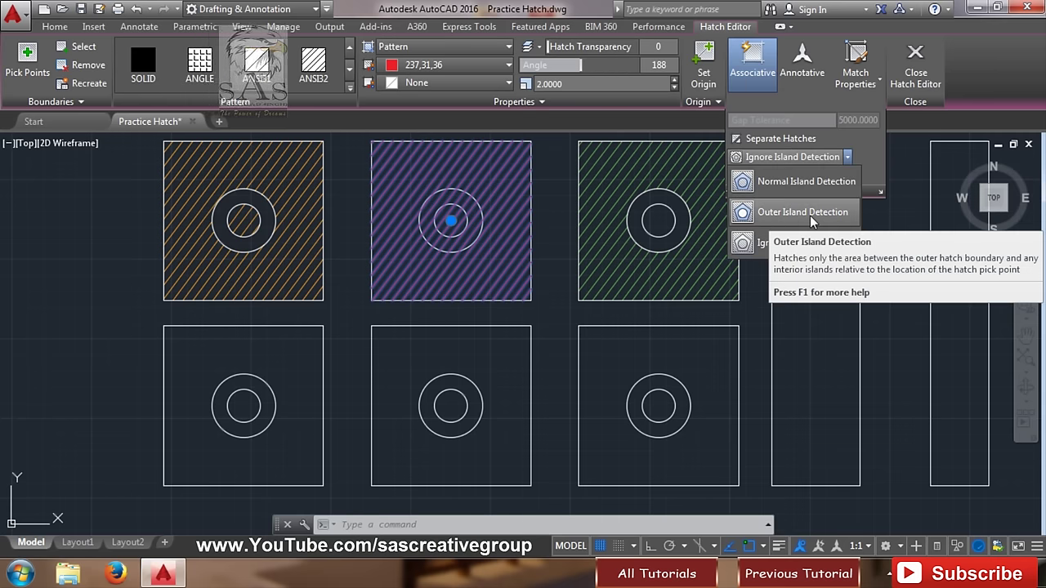
{"action": "left_click", "coordinate": [812, 214]}
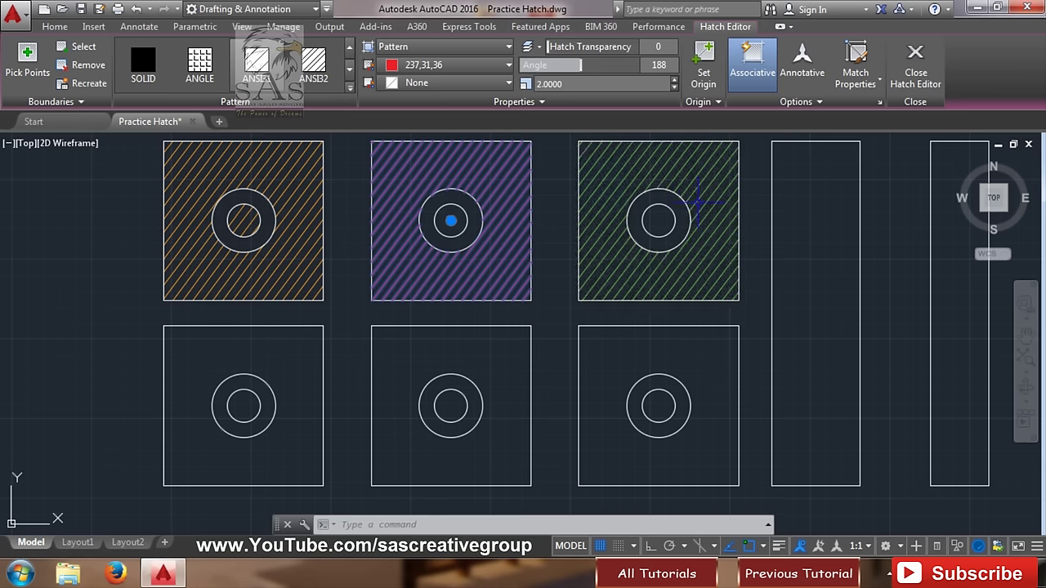
{"action": "key", "text": "Return"}
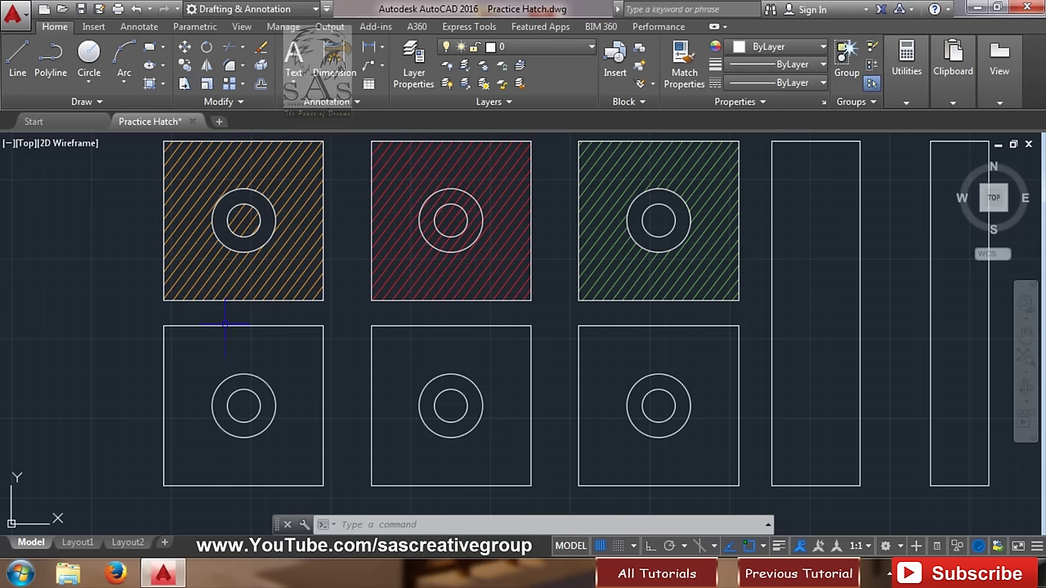
{"action": "key", "text": "Escape"}
{"action": "key", "text": "Escape"}
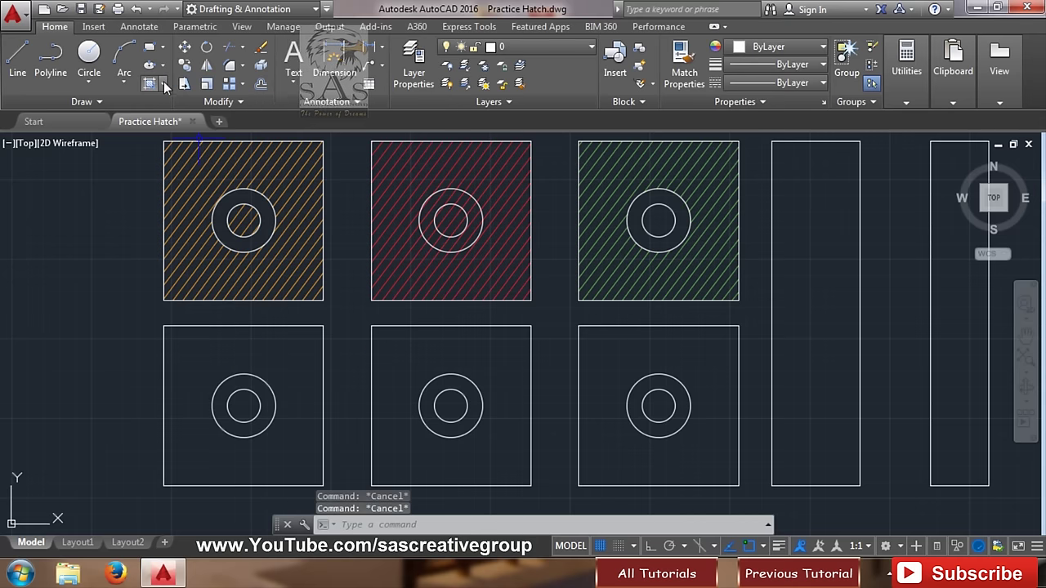
- Fill the bottom-left box around its ring with a GR_SPHER gradient, then select the new fill
{"action": "left_click", "coordinate": [164, 85]}
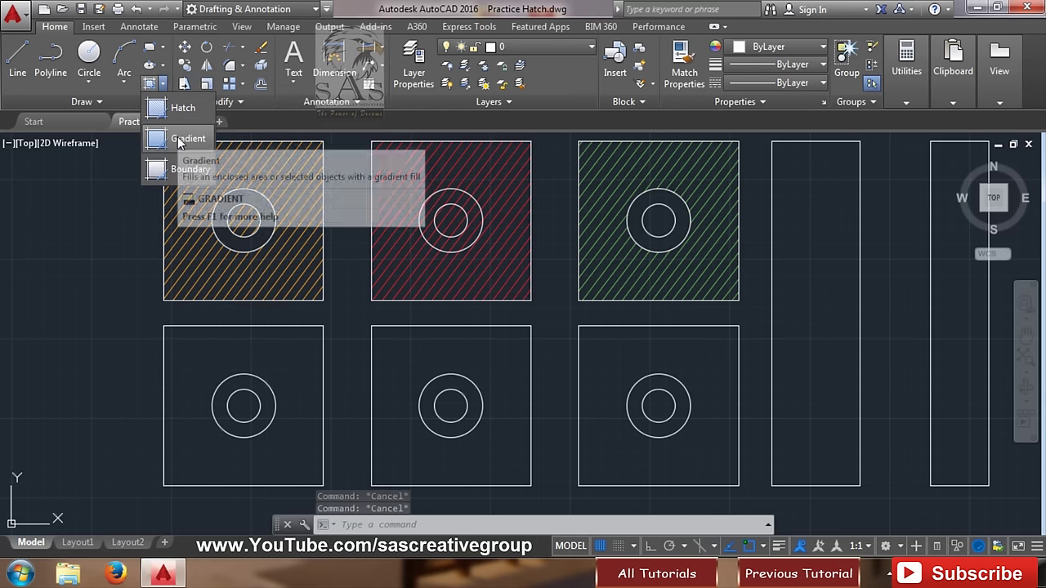
{"action": "left_click", "coordinate": [179, 141]}
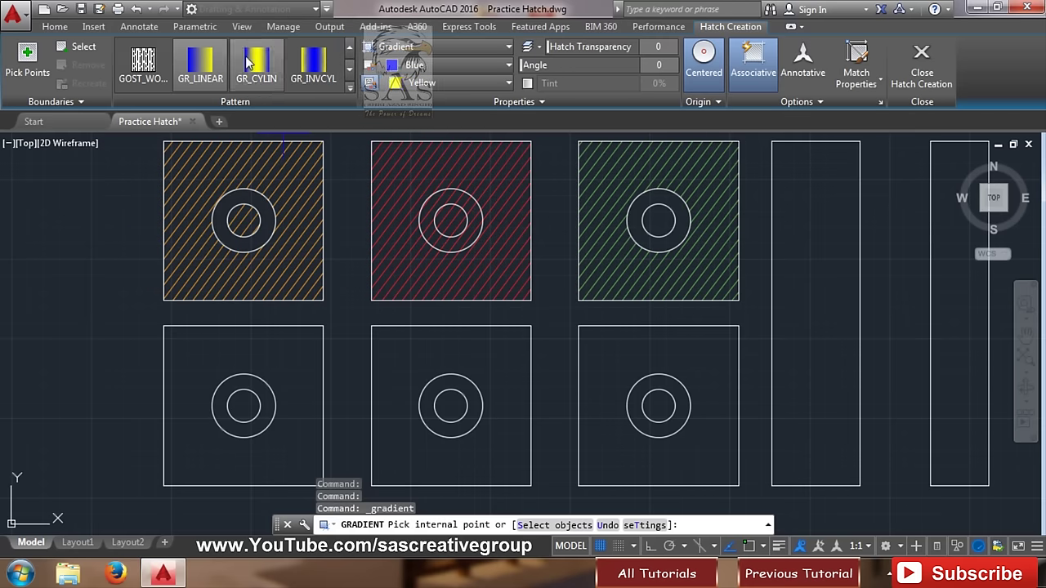
{"action": "left_click", "coordinate": [350, 85]}
{"action": "scroll", "coordinate": [222, 130], "scroll_direction": "up", "scroll_amount": 1}
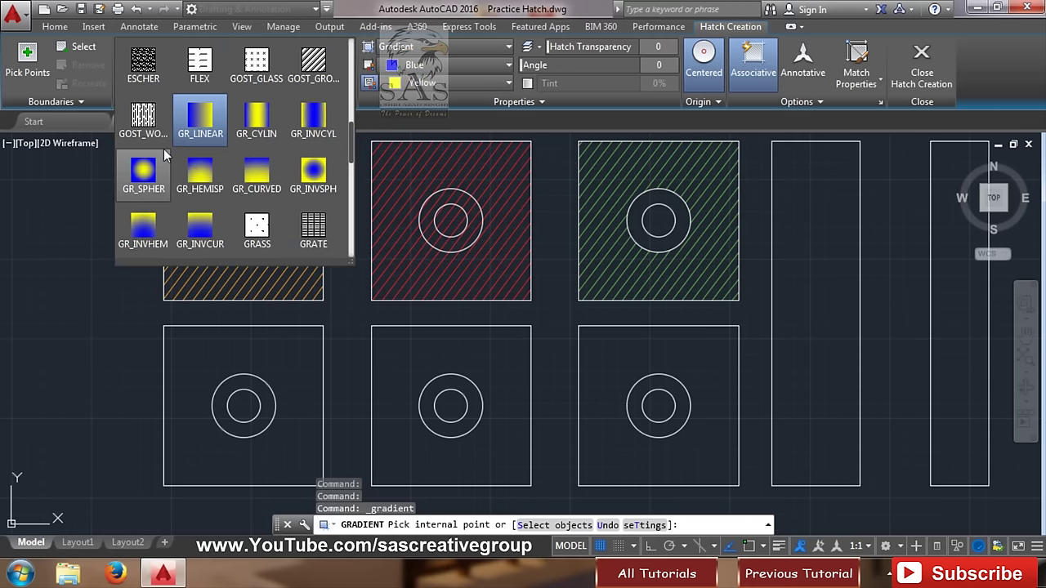
{"action": "scroll", "coordinate": [222, 114], "scroll_direction": "up", "scroll_amount": 1}
{"action": "scroll", "coordinate": [208, 139], "scroll_direction": "down", "scroll_amount": 1}
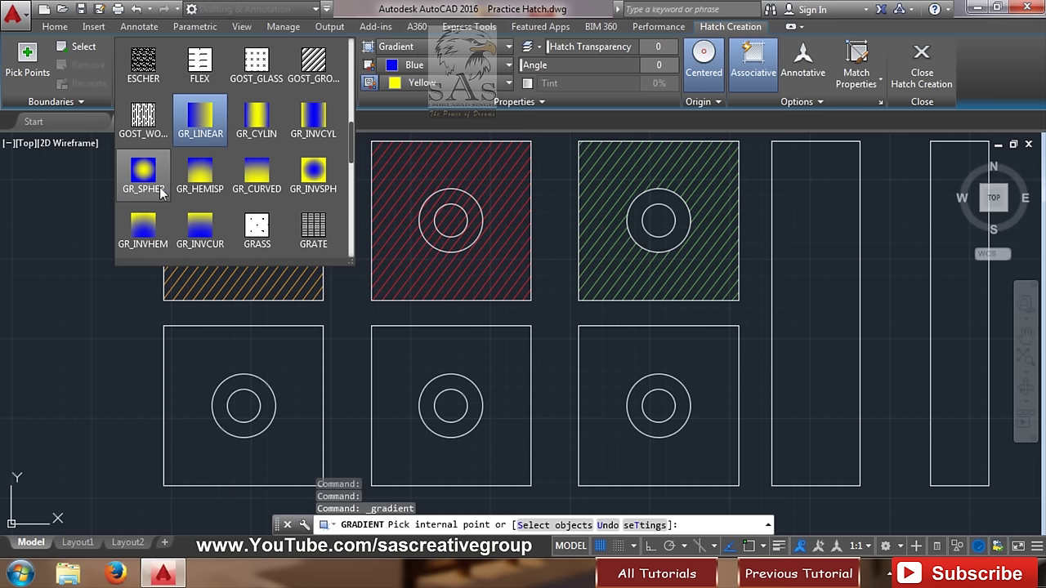
{"action": "left_click", "coordinate": [152, 184]}
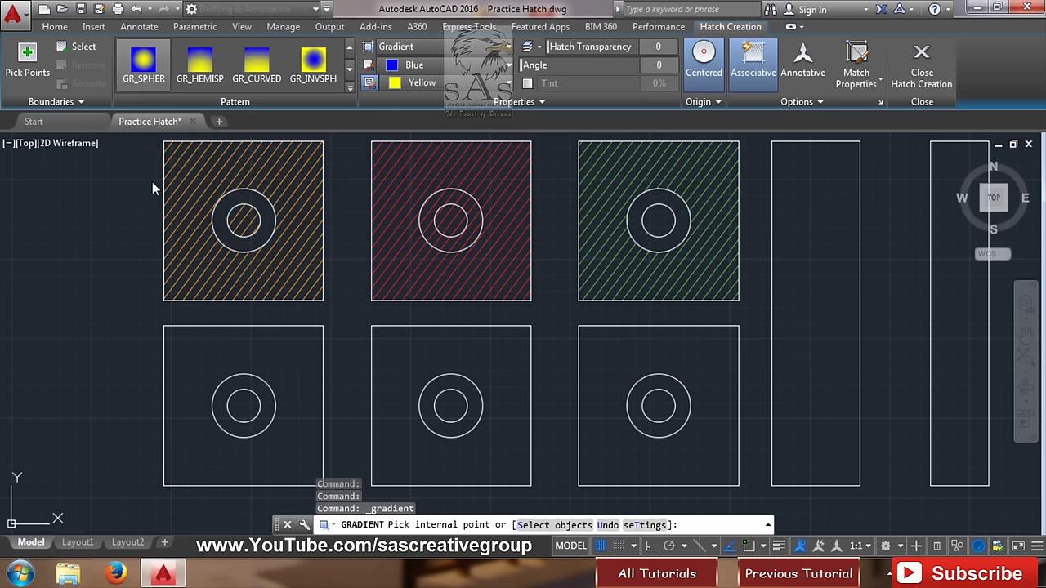
{"action": "left_click", "coordinate": [282, 360]}
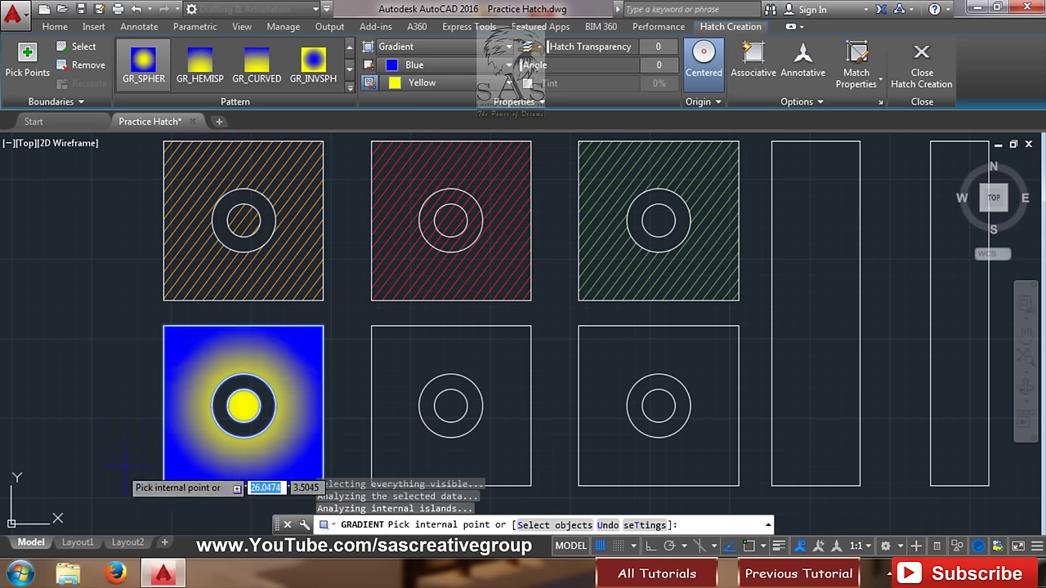
{"action": "key", "text": "Escape"}
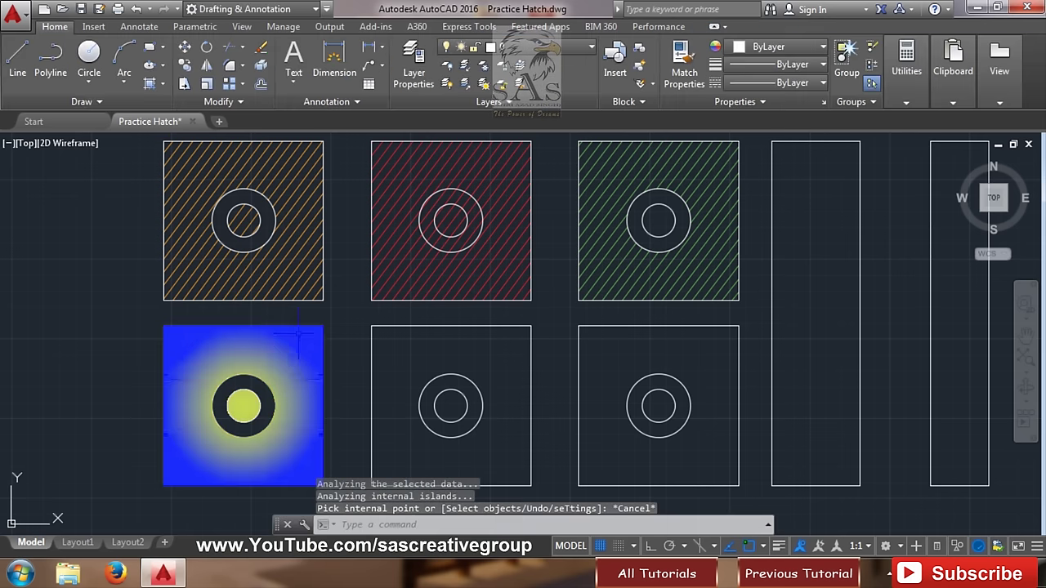
{"action": "left_click", "coordinate": [292, 351]}
- Set the bottom-left gradient's Color 1 to red (237,31,36) and Color 2 to light pink
{"action": "left_click", "coordinate": [309, 349]}
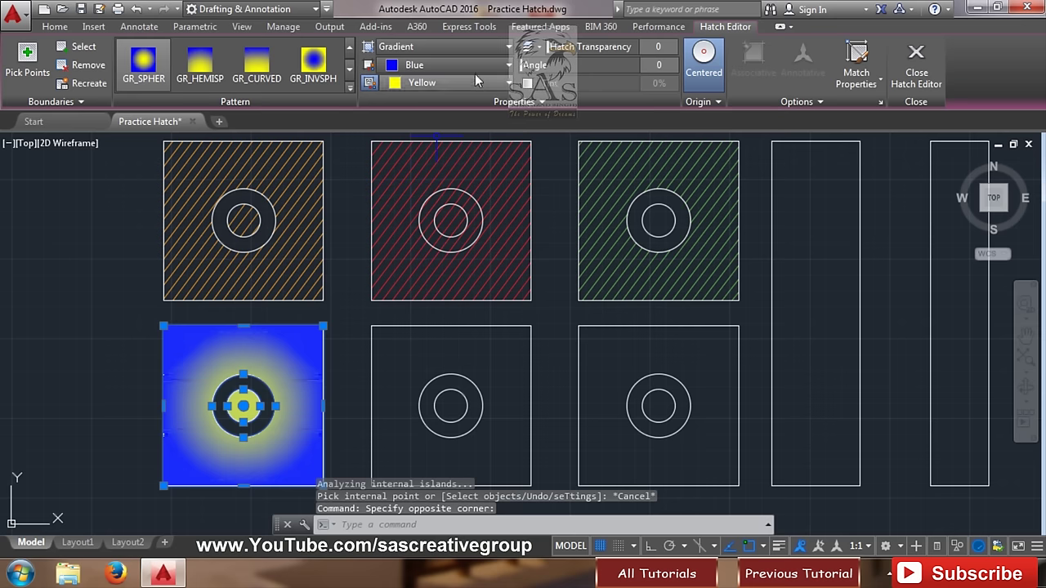
{"action": "left_click", "coordinate": [436, 67]}
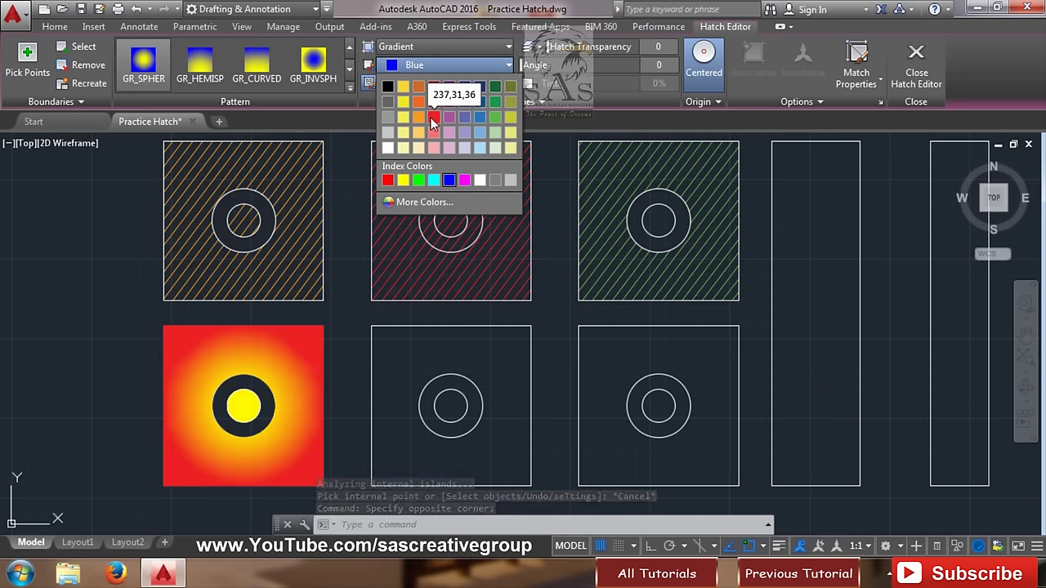
{"action": "left_click", "coordinate": [431, 118]}
{"action": "left_click", "coordinate": [460, 83]}
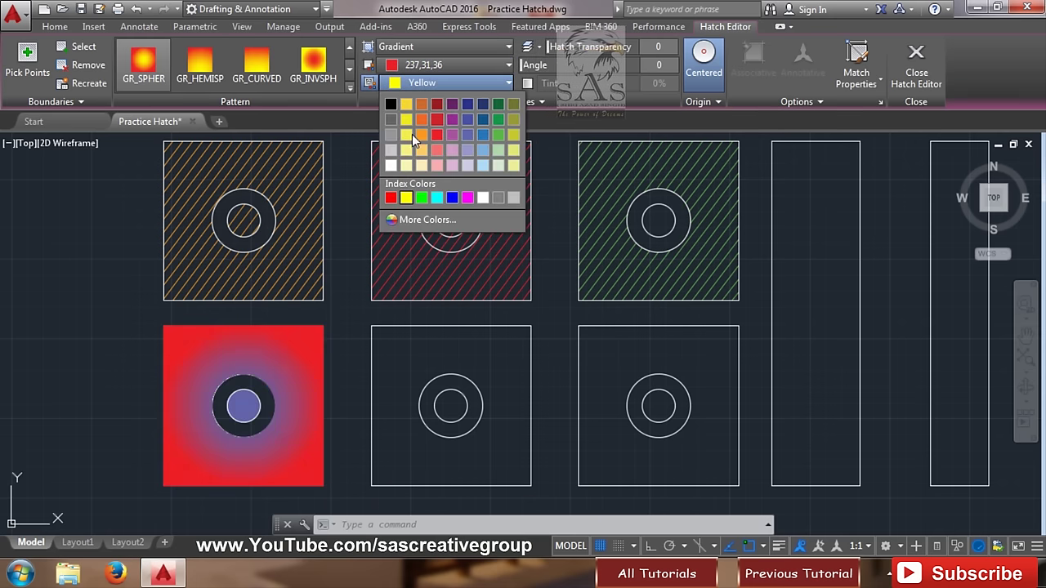
{"action": "left_click", "coordinate": [436, 150]}
{"action": "key", "text": "Return"}
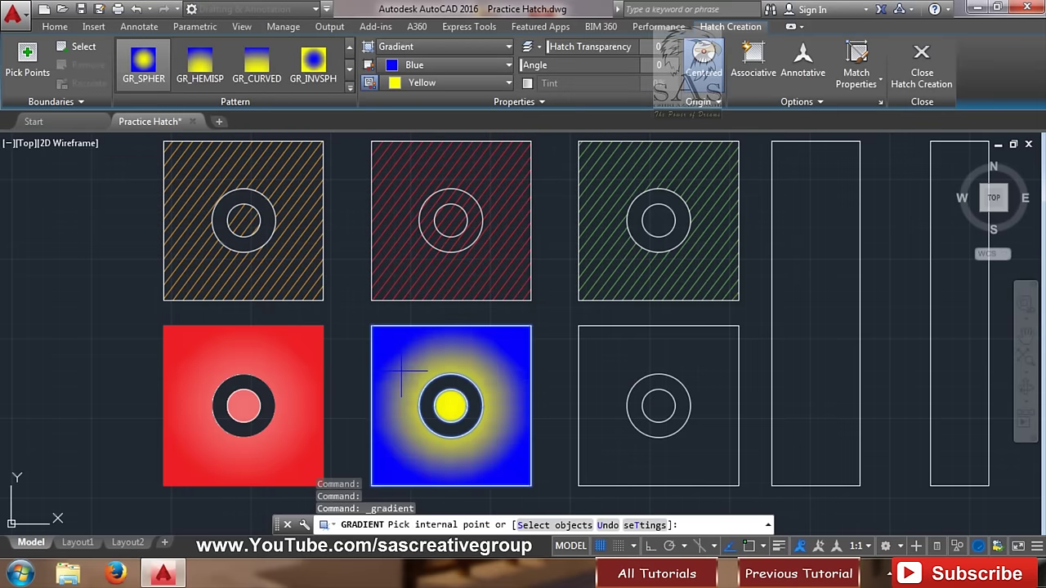
- Fill the bottom-middle box with the spherical gradient using Outer Island Detection
{"action": "left_click", "coordinate": [424, 384]}
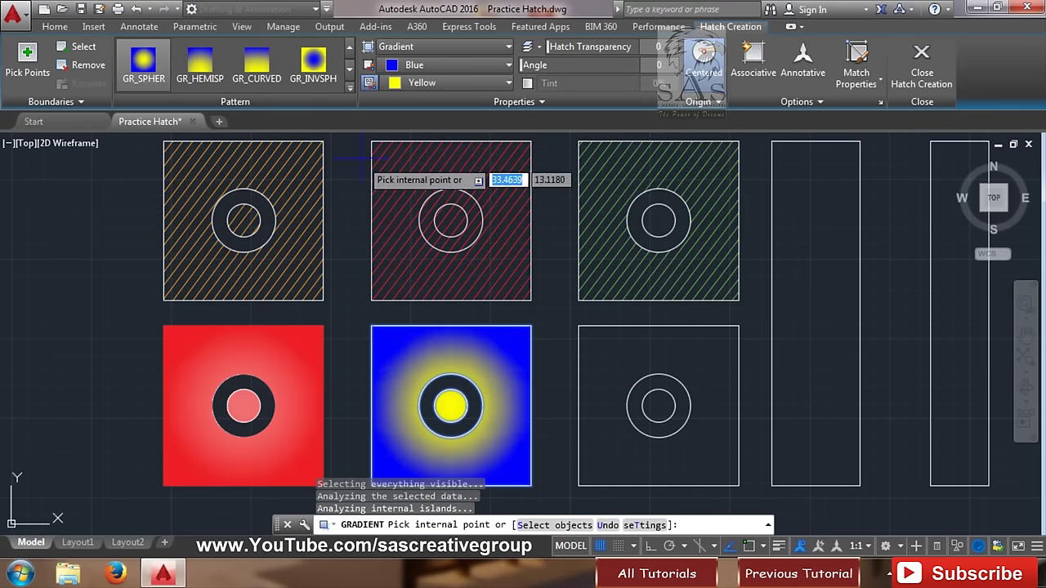
{"action": "left_click", "coordinate": [818, 104]}
{"action": "left_click", "coordinate": [852, 158]}
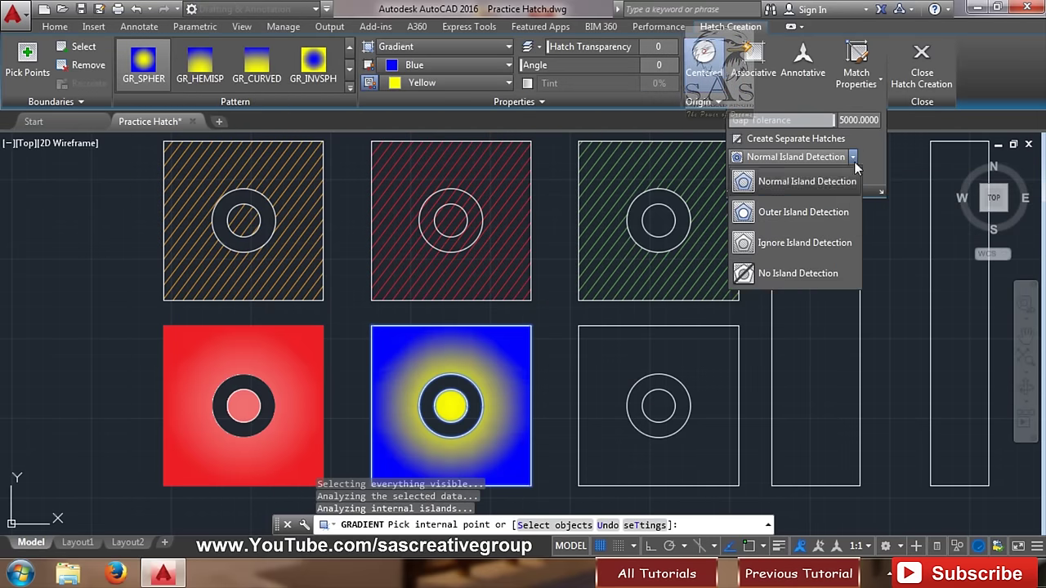
{"action": "left_click", "coordinate": [826, 218]}
{"action": "key", "text": "Escape"}
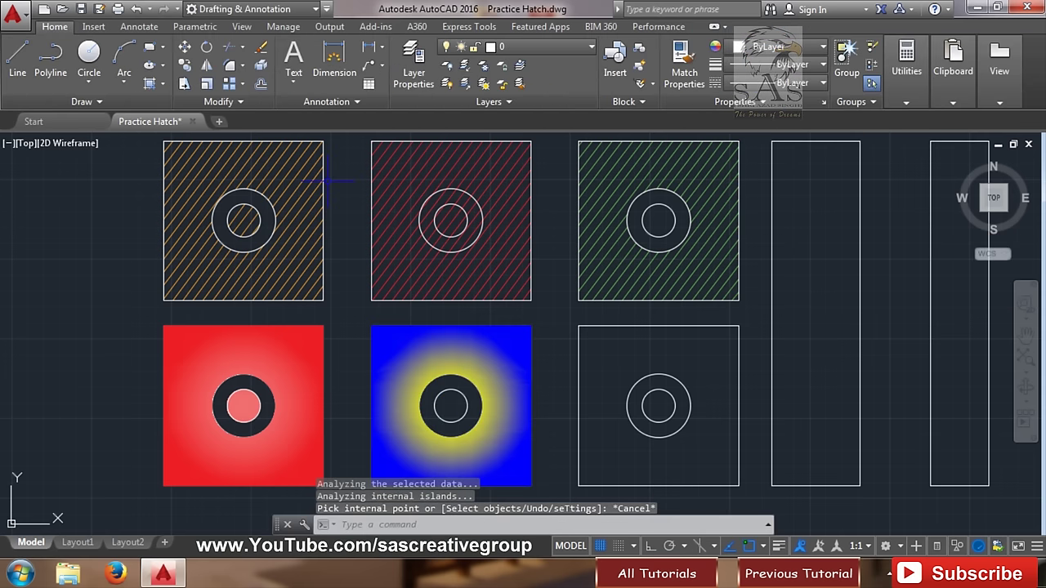
- Fill the bottom-right box with a GR_CURVED gradient set to Ignore Island Detection
{"action": "key", "text": "Return"}
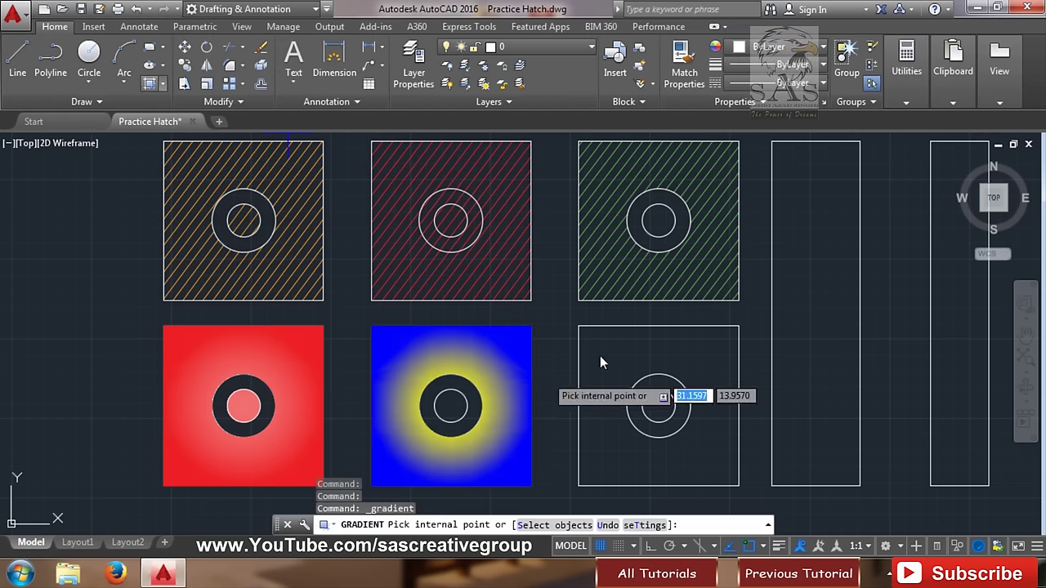
{"action": "left_click", "coordinate": [600, 355]}
{"action": "left_click", "coordinate": [256, 63]}
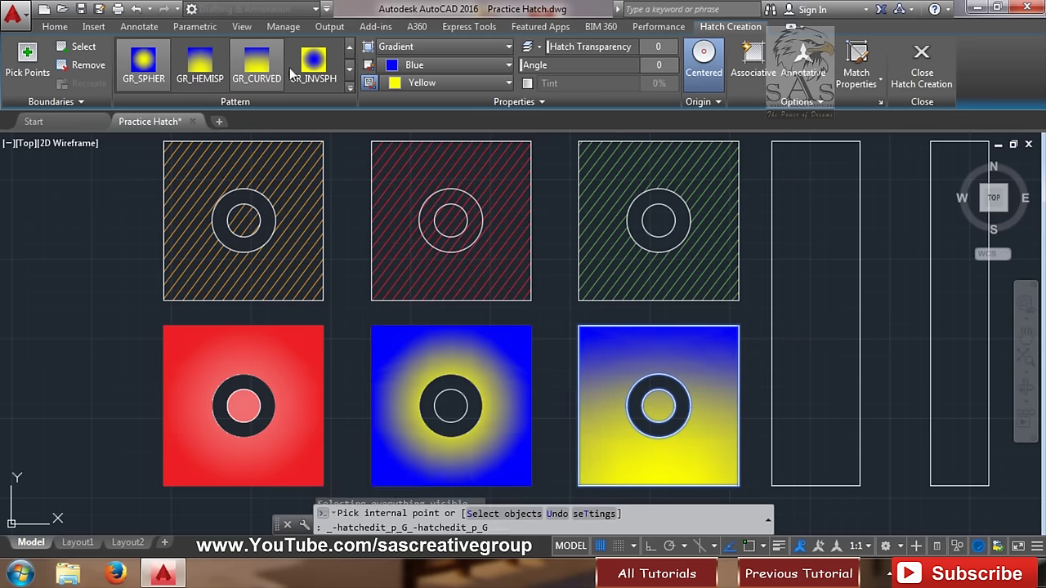
{"action": "key", "text": "Return"}
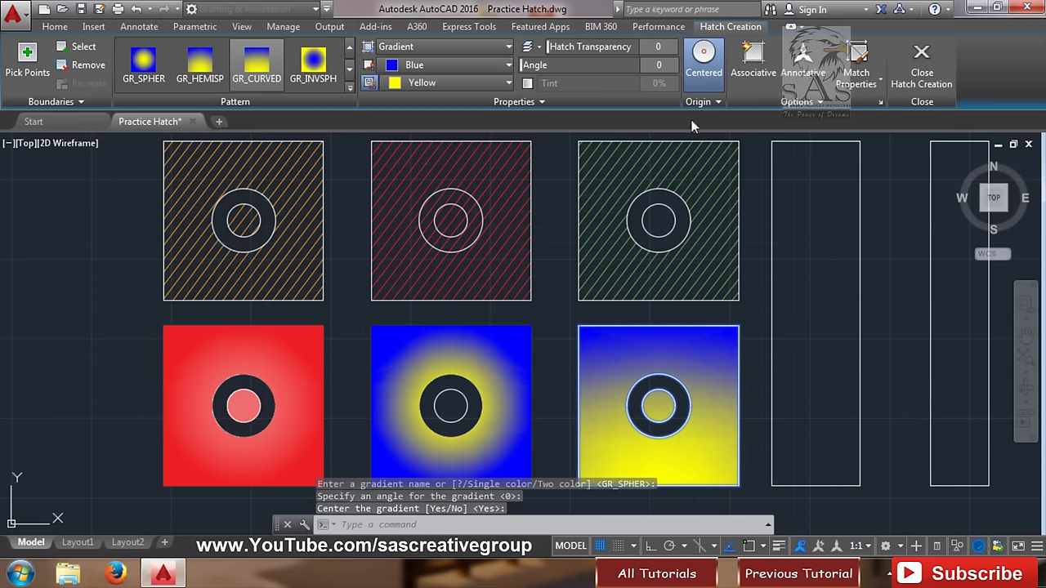
{"action": "left_click", "coordinate": [835, 101]}
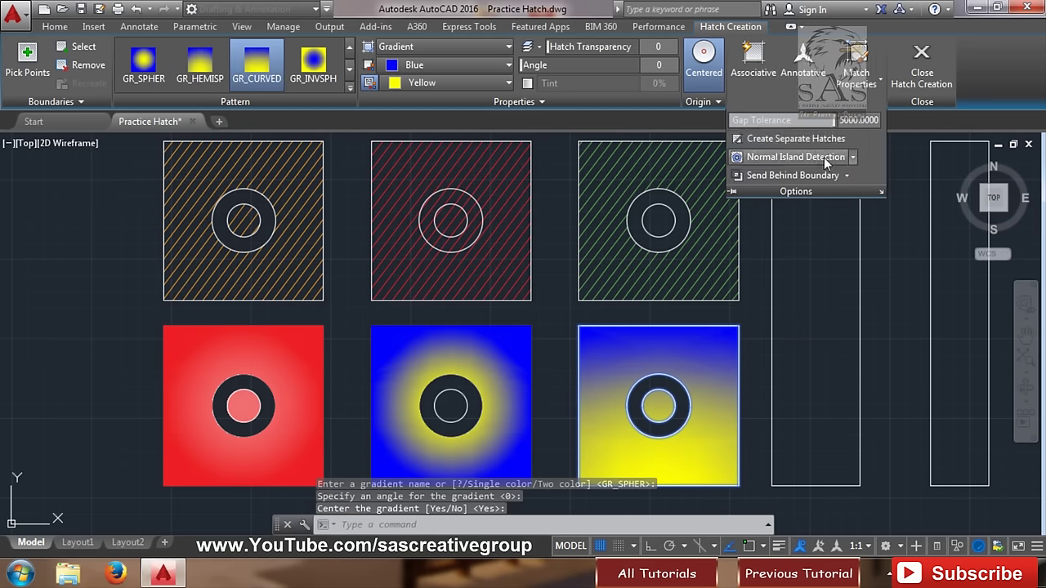
{"action": "left_click", "coordinate": [853, 157]}
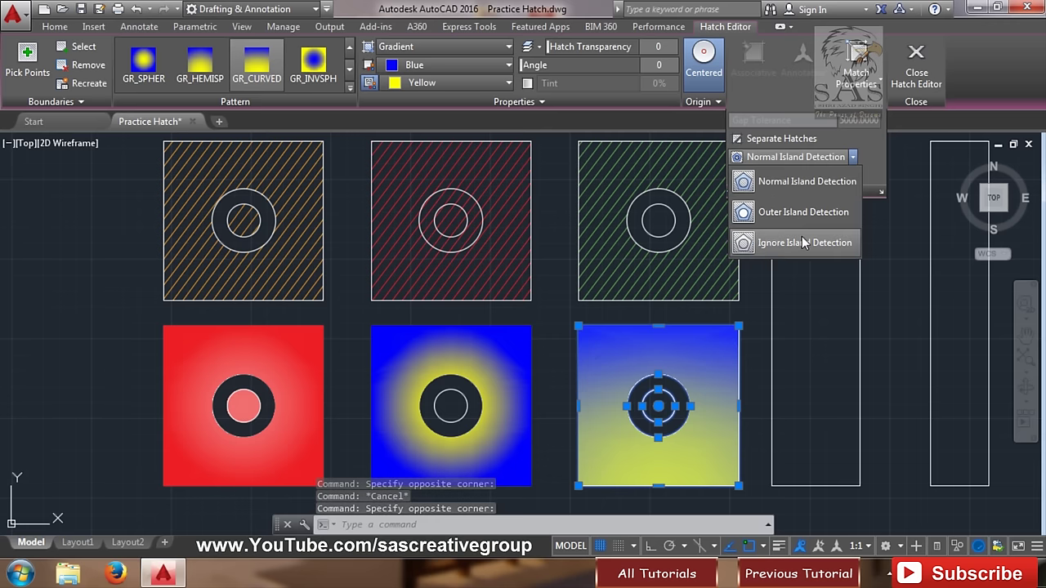
{"action": "left_click", "coordinate": [785, 242]}
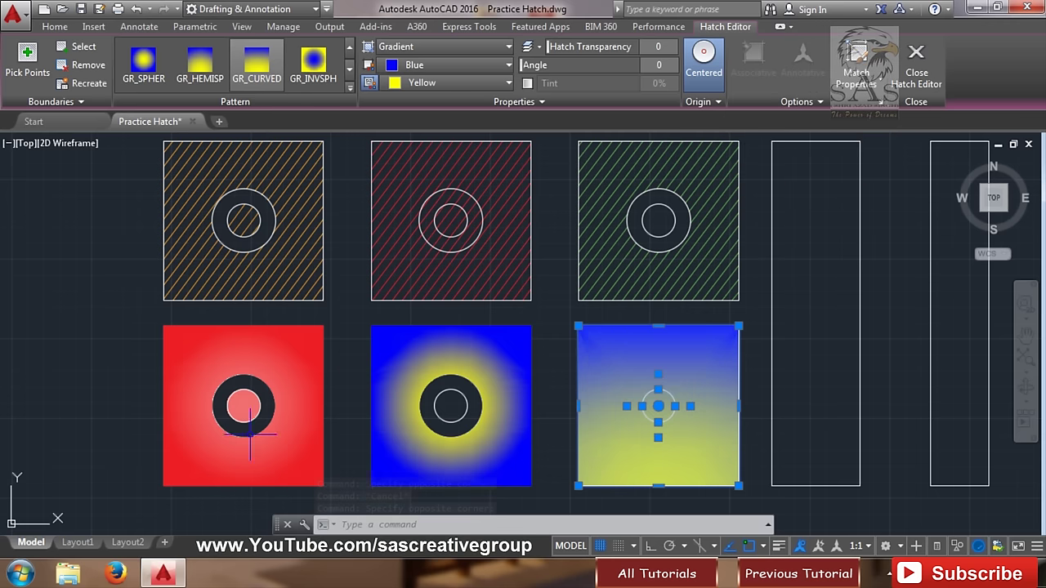
{"action": "key", "text": "Escape"}
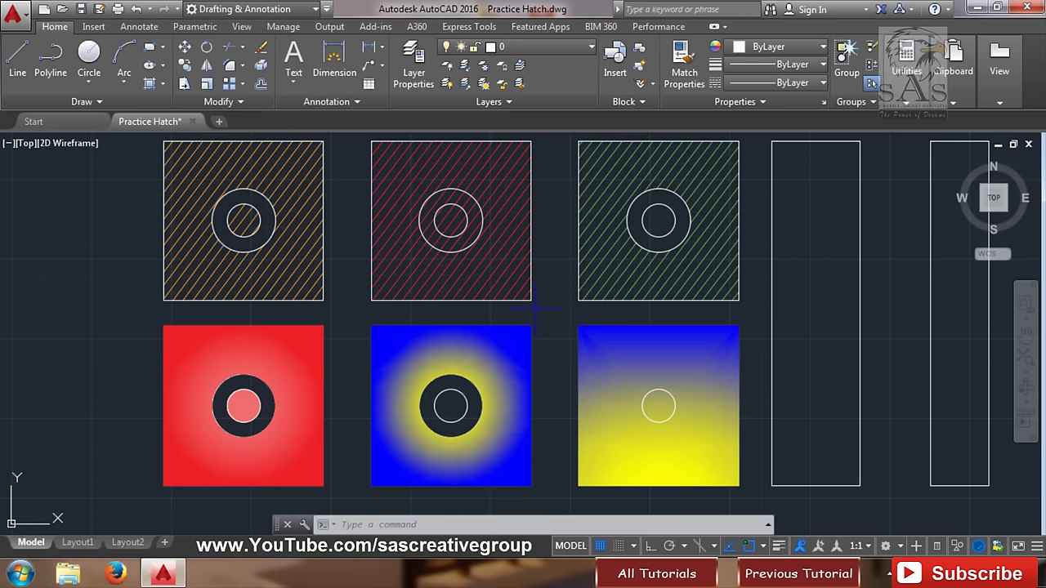
- Pan over to the tall strips and start a hatch using the GRAVEL pattern
{"action": "middle_click_drag", "start_coordinate": [535, 308], "coordinate": [332, 319]}
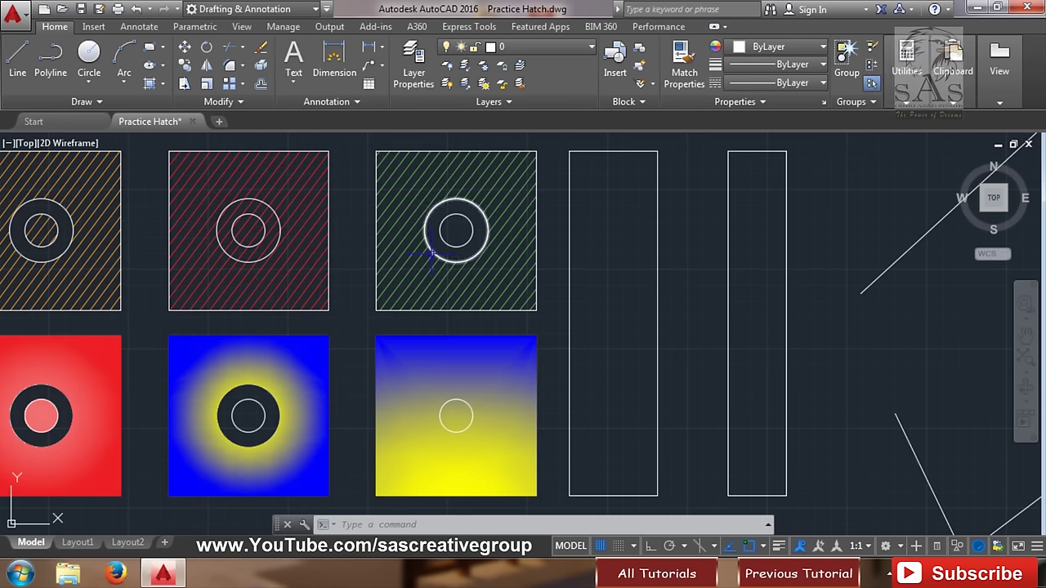
{"action": "middle_click_drag", "start_coordinate": [763, 317], "coordinate": [518, 305]}
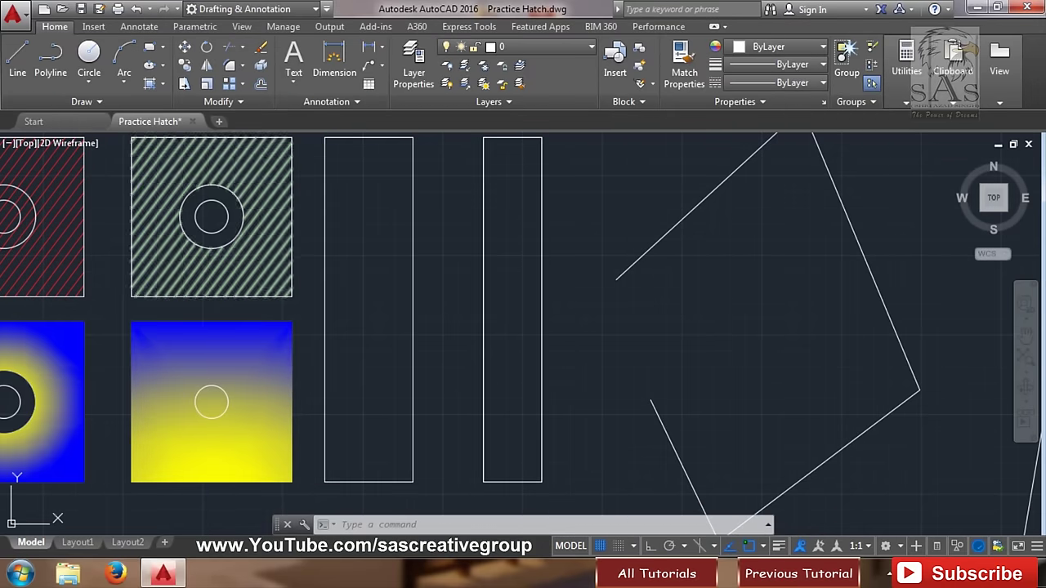
{"action": "key", "text": "Escape"}
{"action": "key", "text": "Escape"}
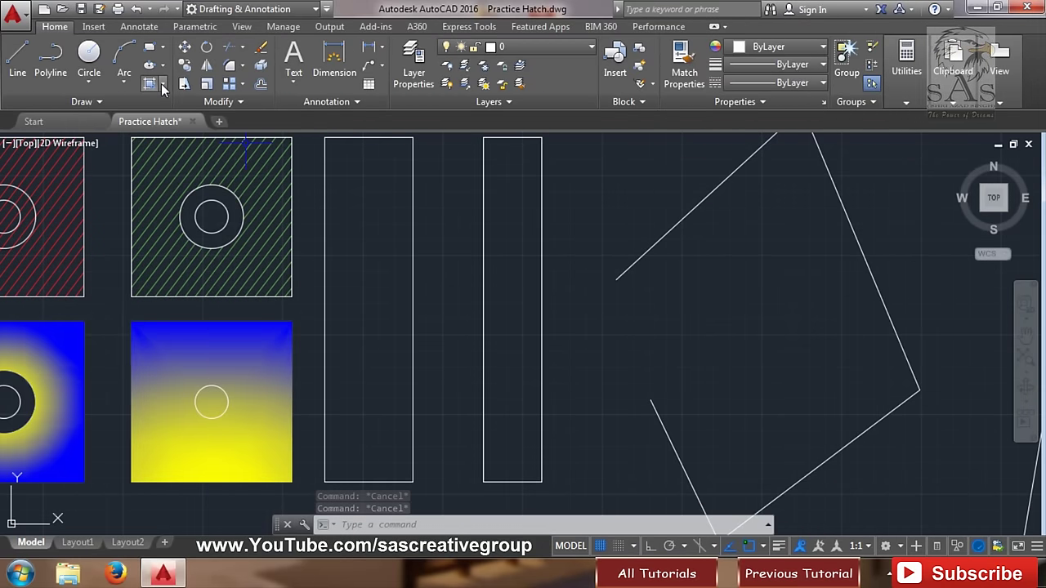
{"action": "left_click", "coordinate": [163, 85]}
{"action": "left_click", "coordinate": [181, 107]}
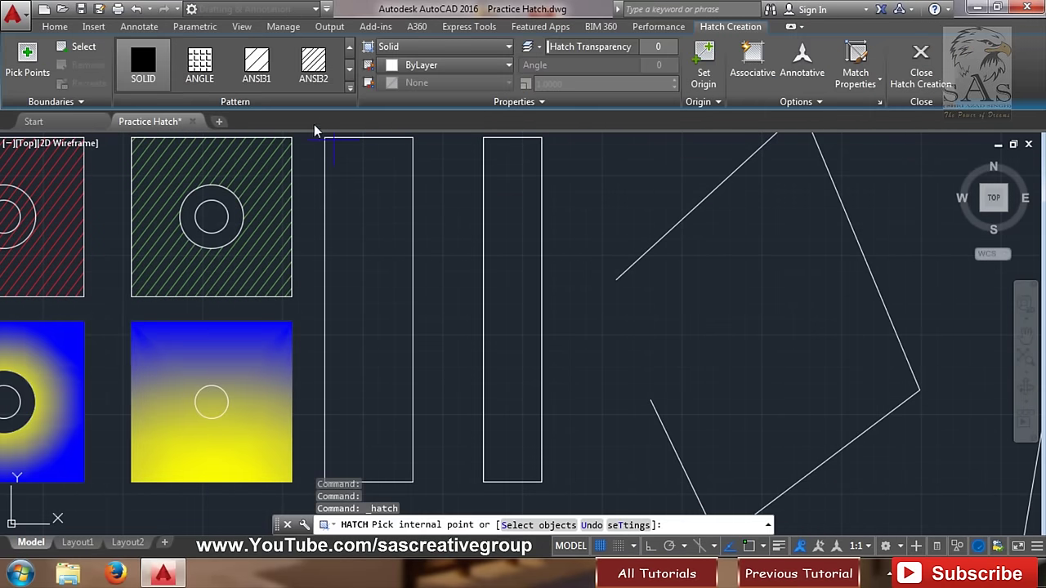
{"action": "left_click", "coordinate": [377, 237]}
{"action": "left_click", "coordinate": [350, 85]}
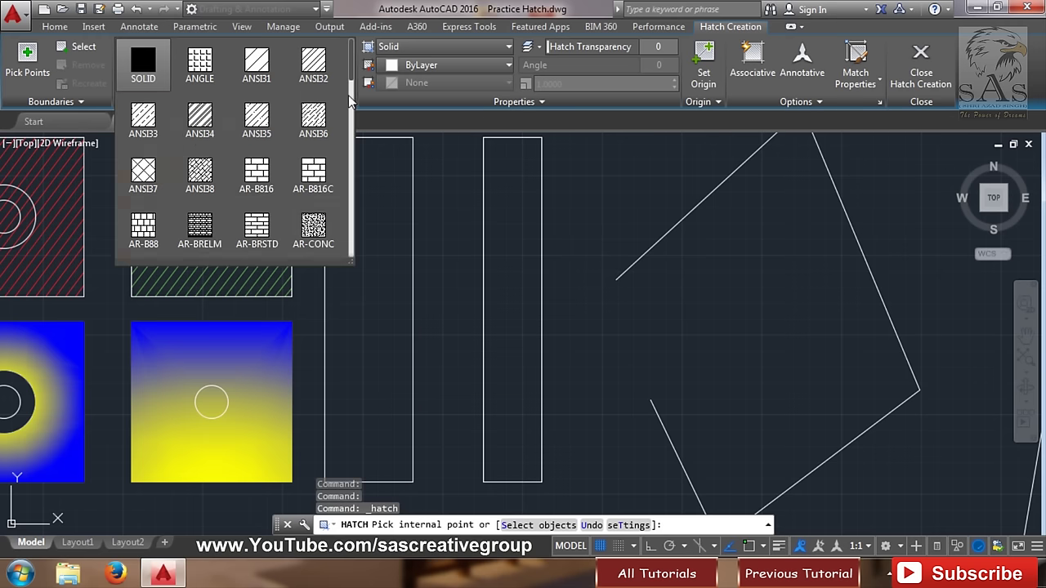
{"action": "scroll", "coordinate": [286, 187], "scroll_direction": "down", "scroll_amount": 2}
{"action": "scroll", "coordinate": [286, 187], "scroll_direction": "down", "scroll_amount": 1}
{"action": "scroll", "coordinate": [286, 187], "scroll_direction": "down", "scroll_amount": 1}
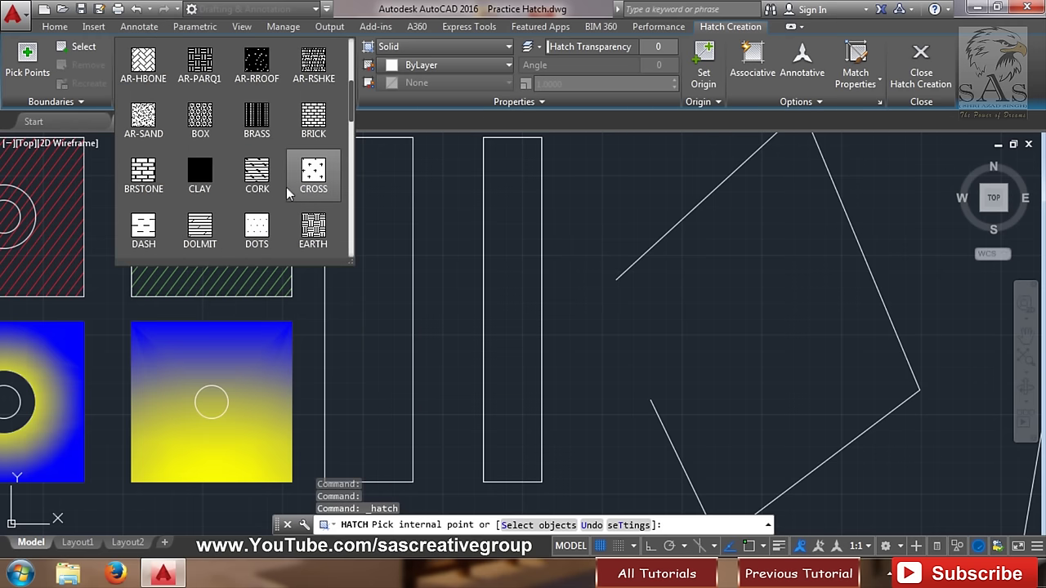
{"action": "scroll", "coordinate": [286, 187], "scroll_direction": "down", "scroll_amount": 1}
{"action": "scroll", "coordinate": [287, 188], "scroll_direction": "down", "scroll_amount": 1}
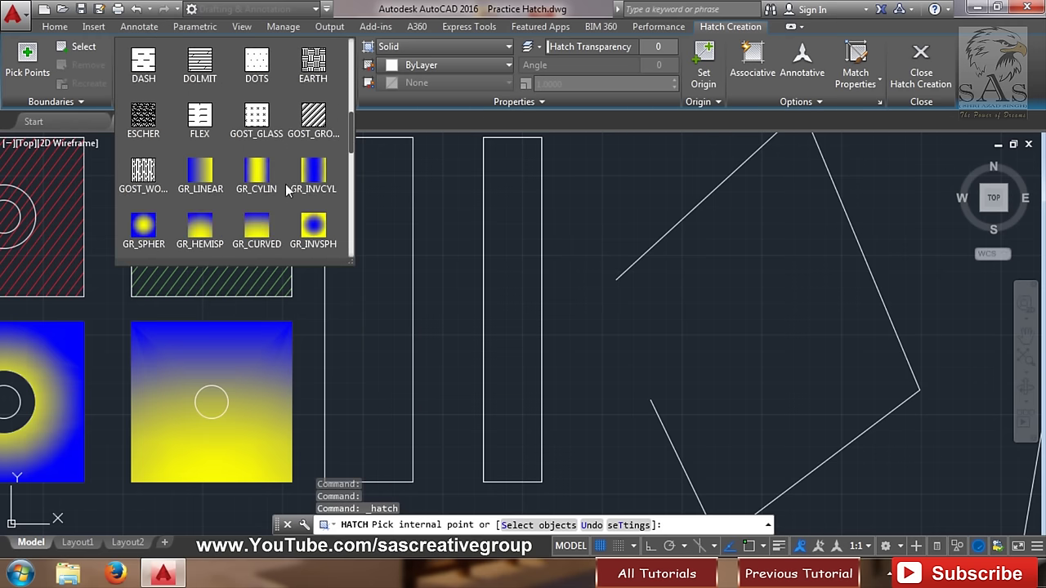
{"action": "scroll", "coordinate": [287, 188], "scroll_direction": "down", "scroll_amount": 2}
{"action": "left_click", "coordinate": [143, 230]}
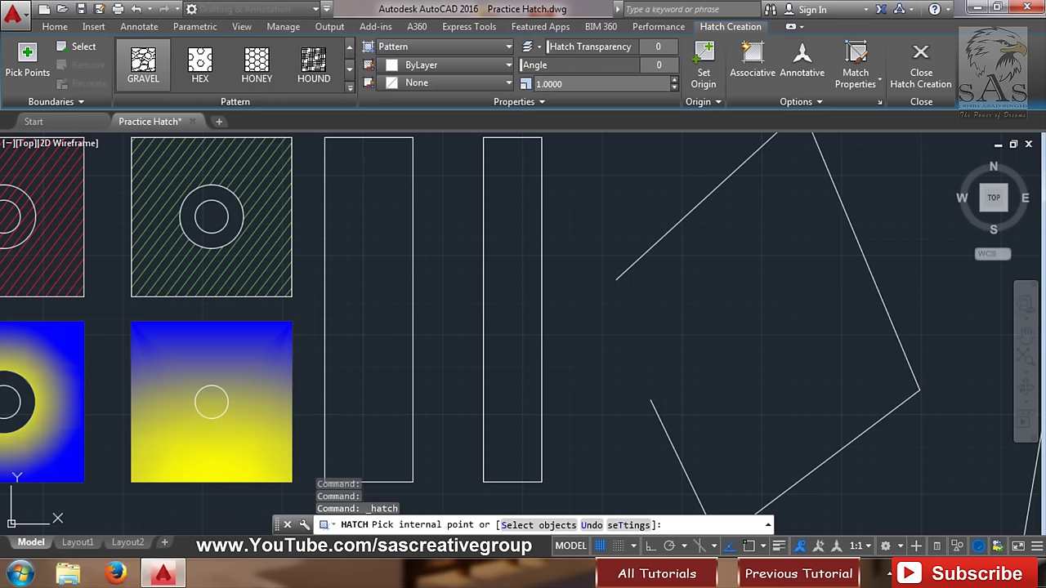
- Fill the first tall strip with the gravel hatch coloured red (237,31,36)
{"action": "left_click", "coordinate": [380, 208]}
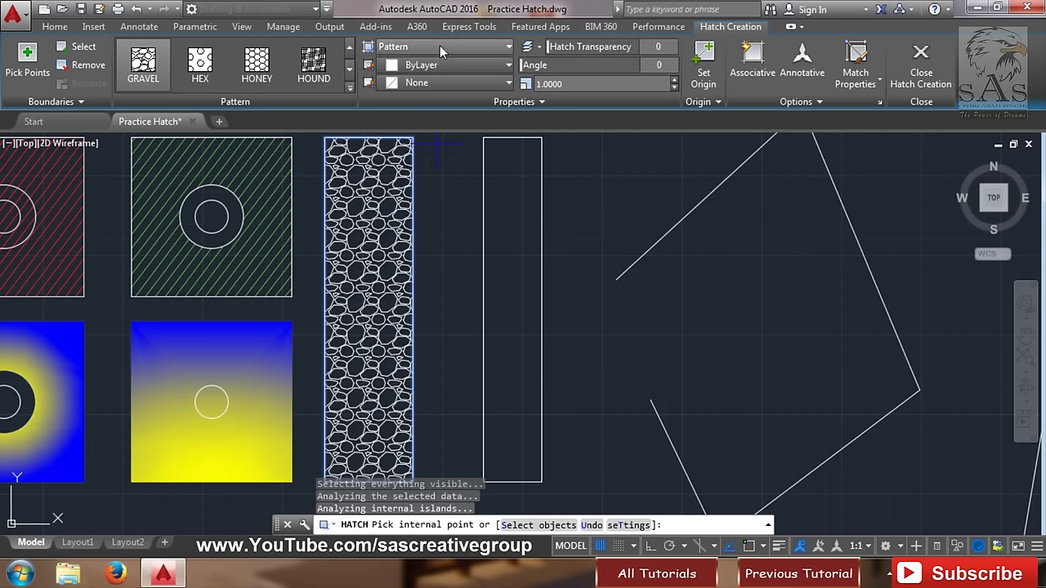
{"action": "left_click", "coordinate": [492, 65]}
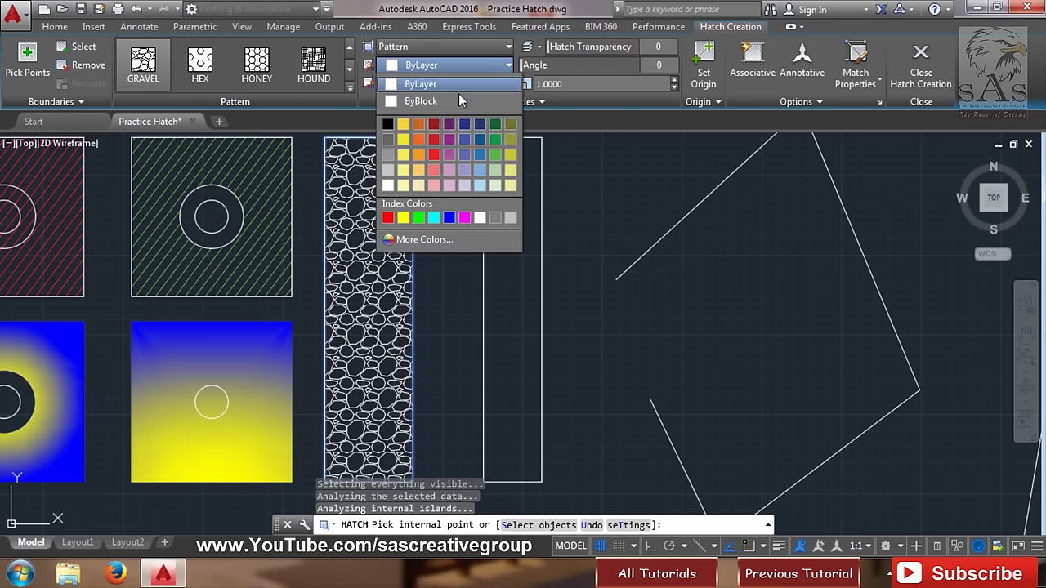
{"action": "left_click", "coordinate": [435, 157]}
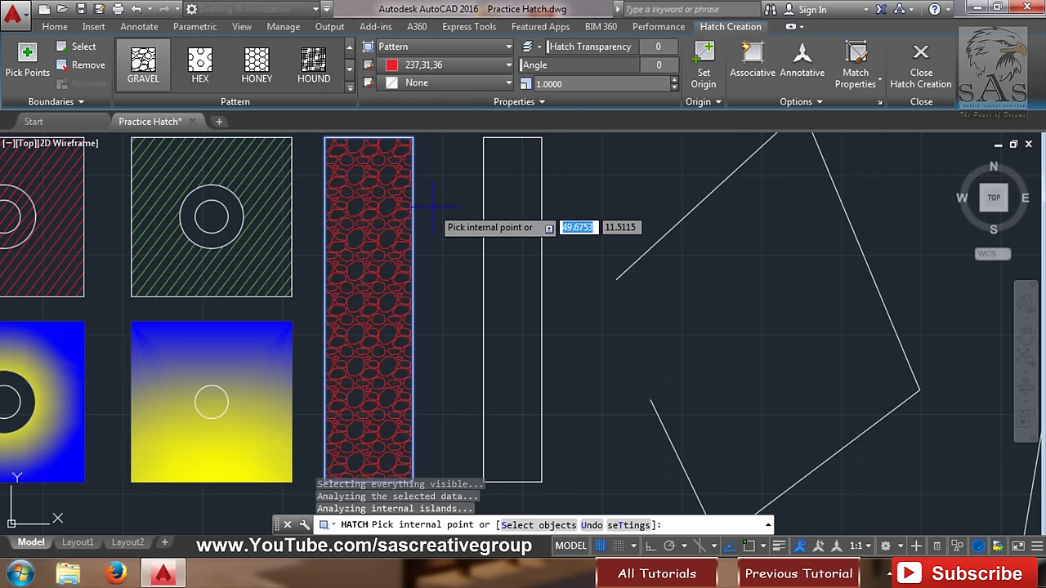
{"action": "key", "text": "Escape"}
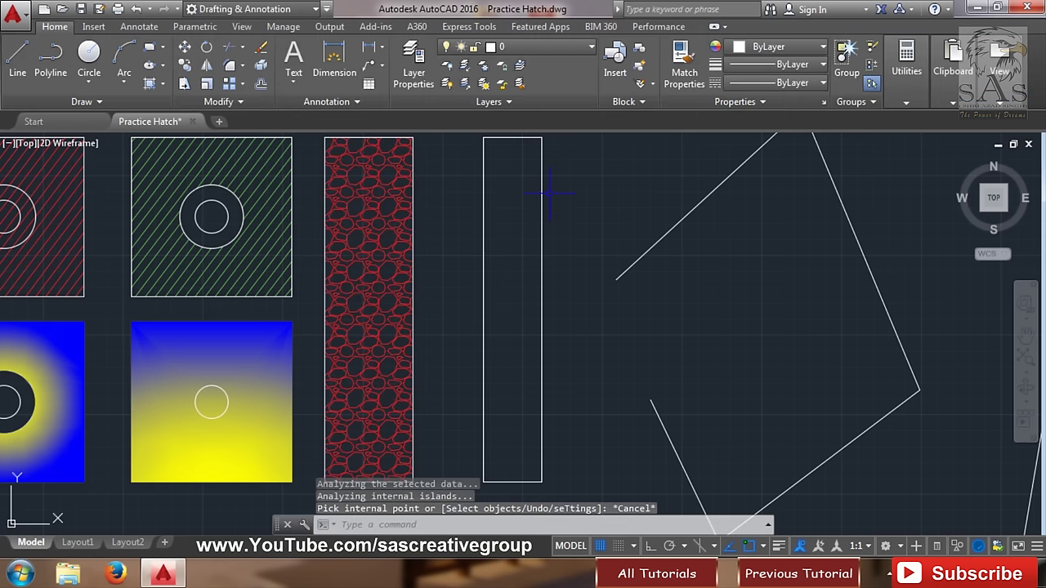
- Fill the empty right strip with the red ANSI31 hatch using Match Properties
{"action": "left_click", "coordinate": [549, 193]}
{"action": "left_click", "coordinate": [501, 205]}
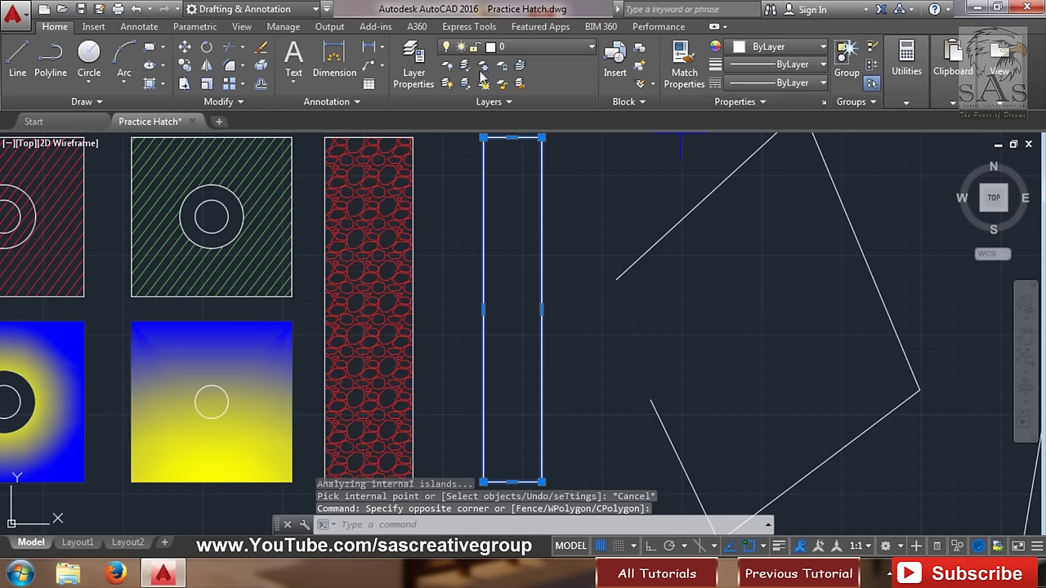
{"action": "left_click", "coordinate": [164, 84]}
{"action": "left_click", "coordinate": [180, 111]}
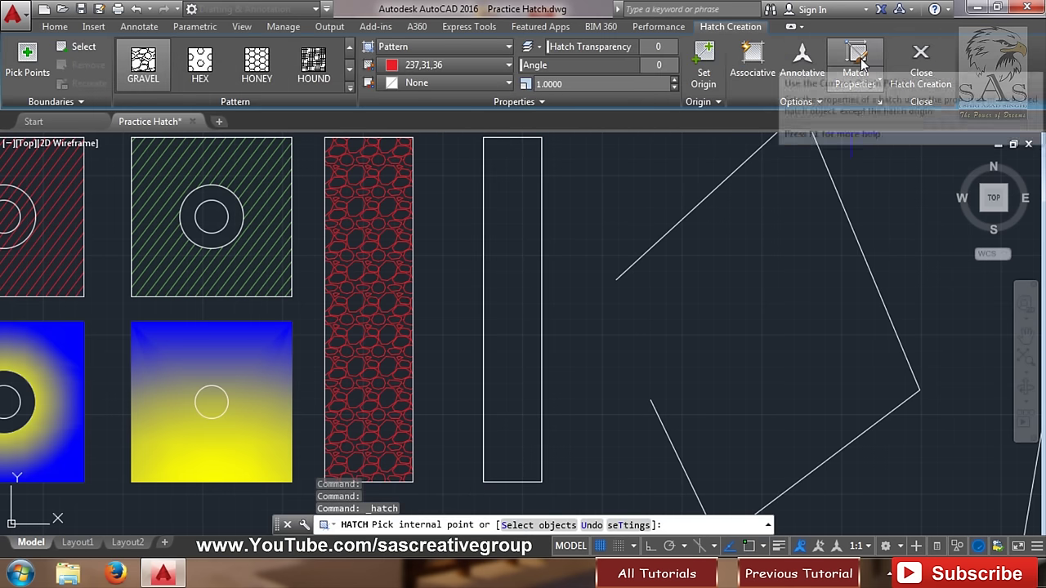
{"action": "left_click", "coordinate": [862, 61]}
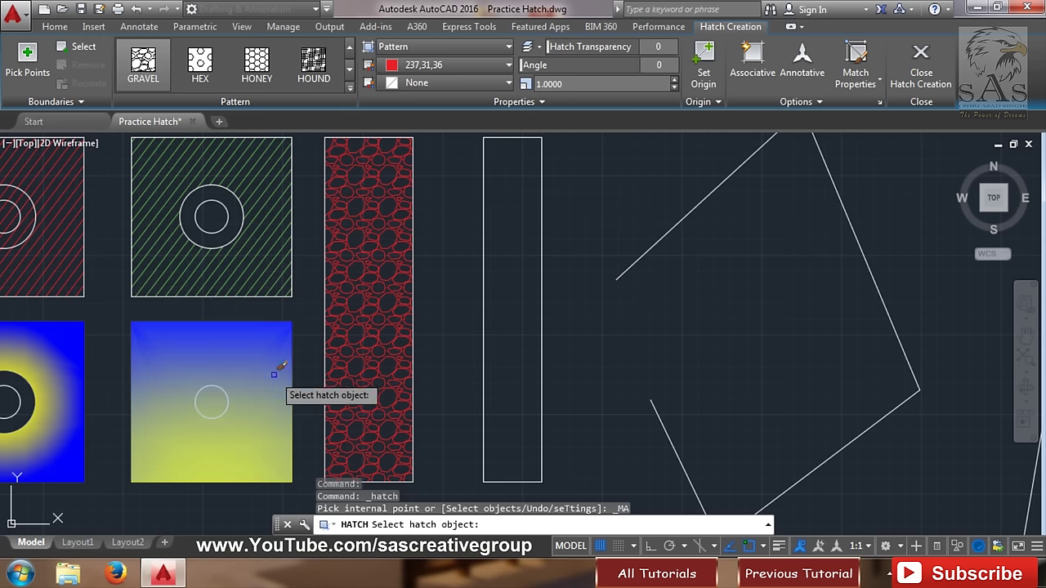
{"action": "left_click", "coordinate": [72, 244]}
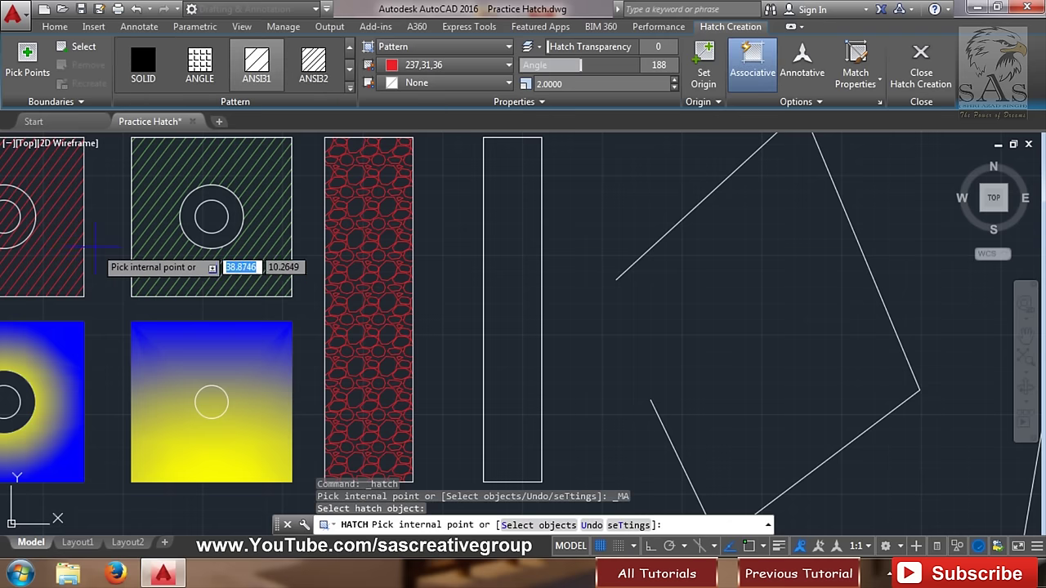
{"action": "left_click", "coordinate": [504, 262]}
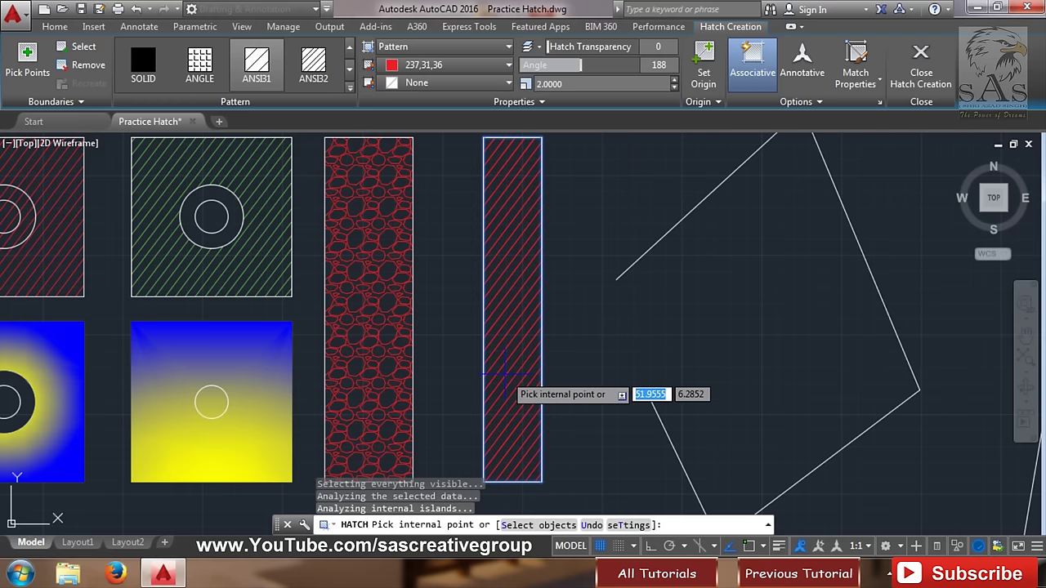
{"action": "left_click", "coordinate": [349, 88]}
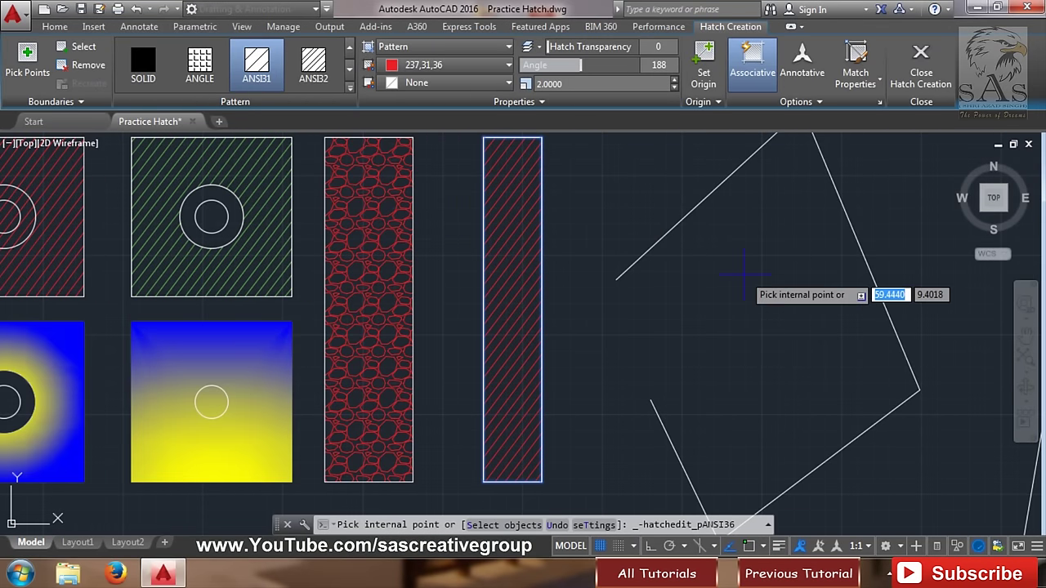
- Finish the previous hatch edit and bring all the practice shapes into view
{"action": "left_click", "coordinate": [609, 293]}
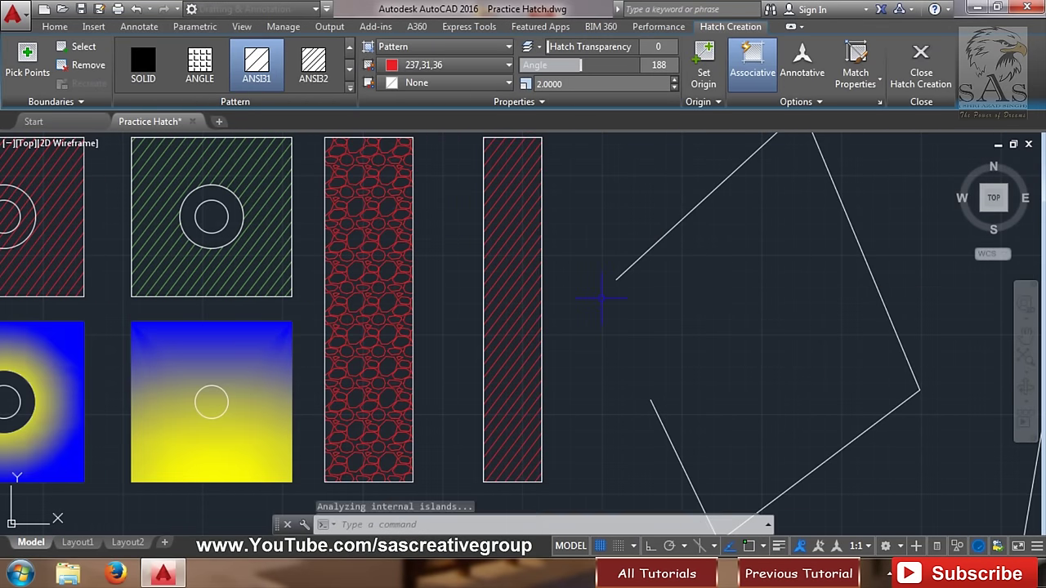
{"action": "key", "text": "Escape"}
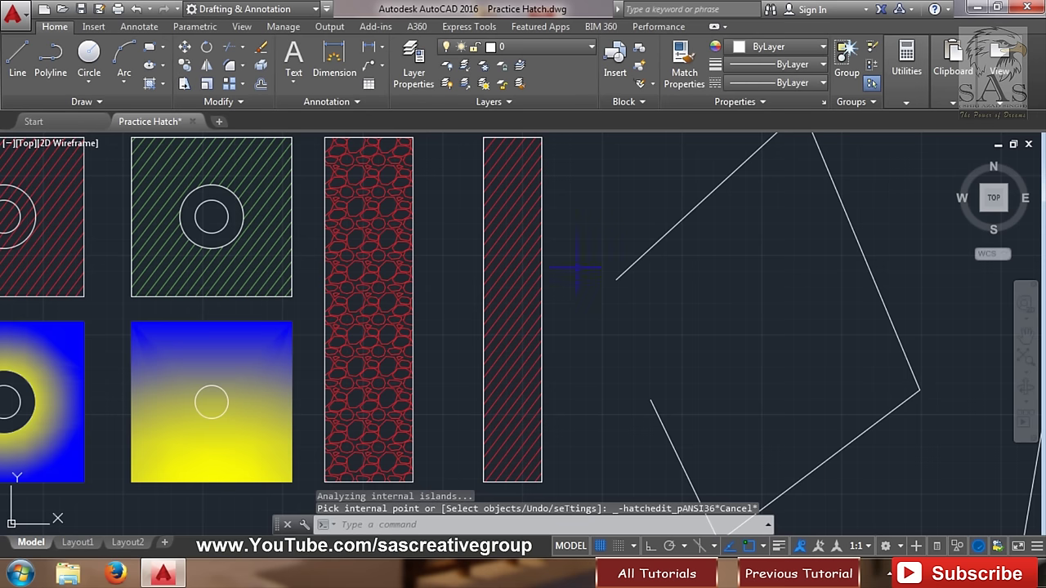
{"action": "mouse_move", "coordinate": [666, 290]}
{"action": "middle_mouse_down"}
{"action": "mouse_move", "coordinate": [539, 301]}
{"action": "mouse_move", "coordinate": [432, 291]}
{"action": "middle_mouse_up"}
{"action": "scroll", "coordinate": [406, 273], "scroll_direction": "down", "scroll_amount": 4}
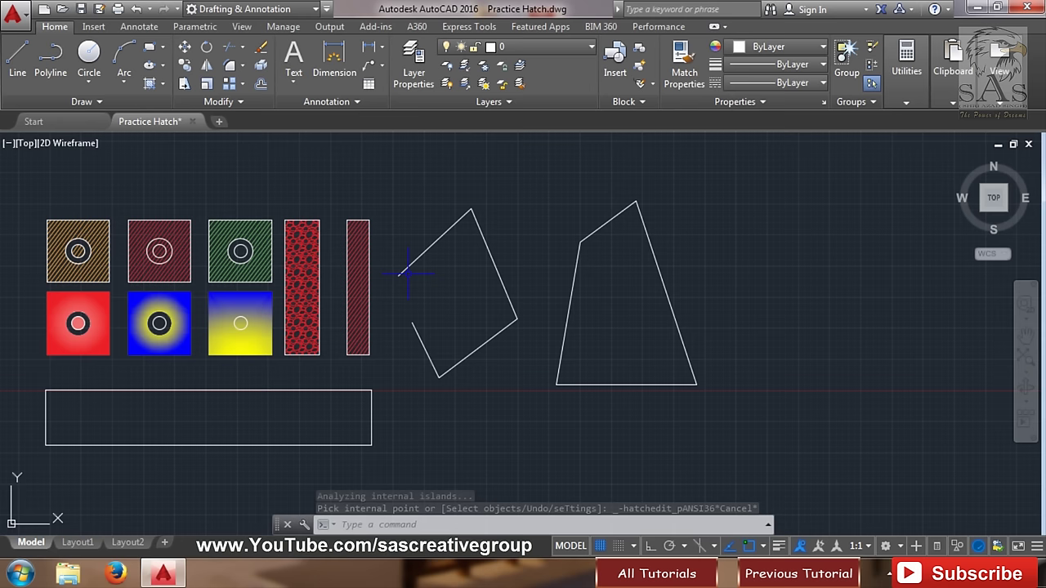
{"action": "scroll", "coordinate": [409, 286], "scroll_direction": "up", "scroll_amount": 2}
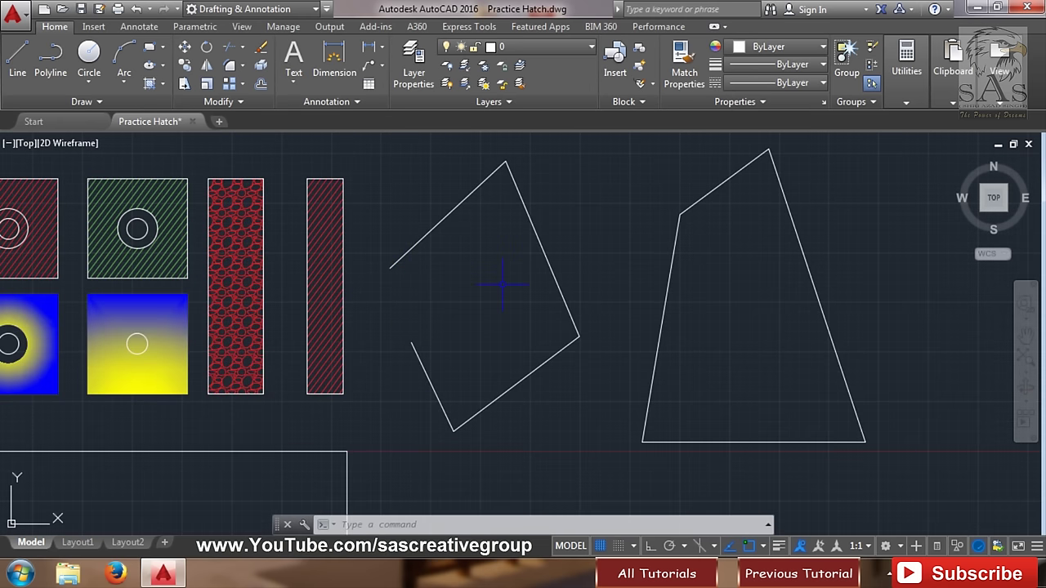
- Try hatching the open left quadrilateral, then cancel after the boundary error
{"action": "left_click", "coordinate": [162, 85]}
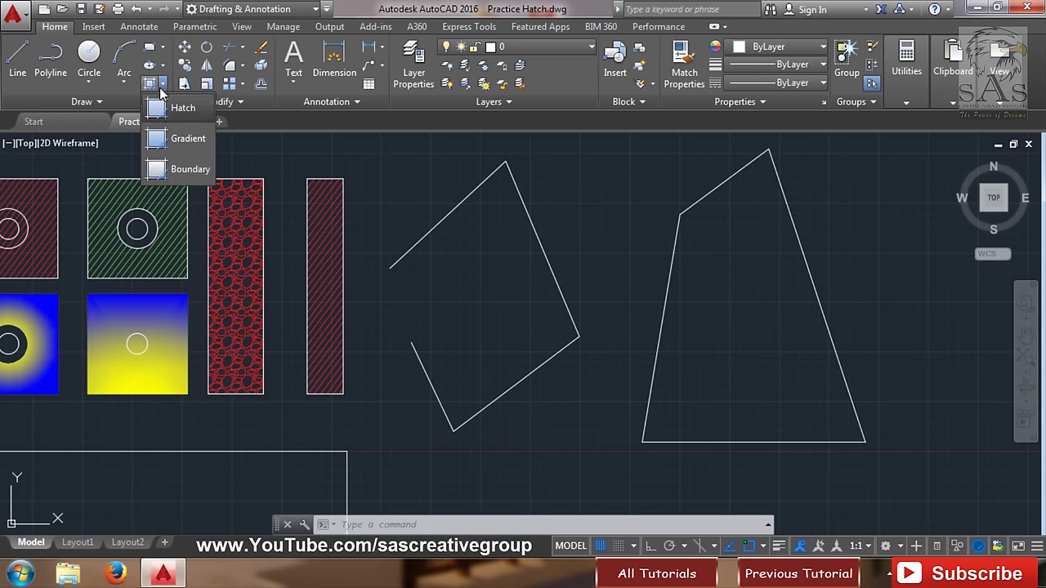
{"action": "left_click", "coordinate": [178, 110]}
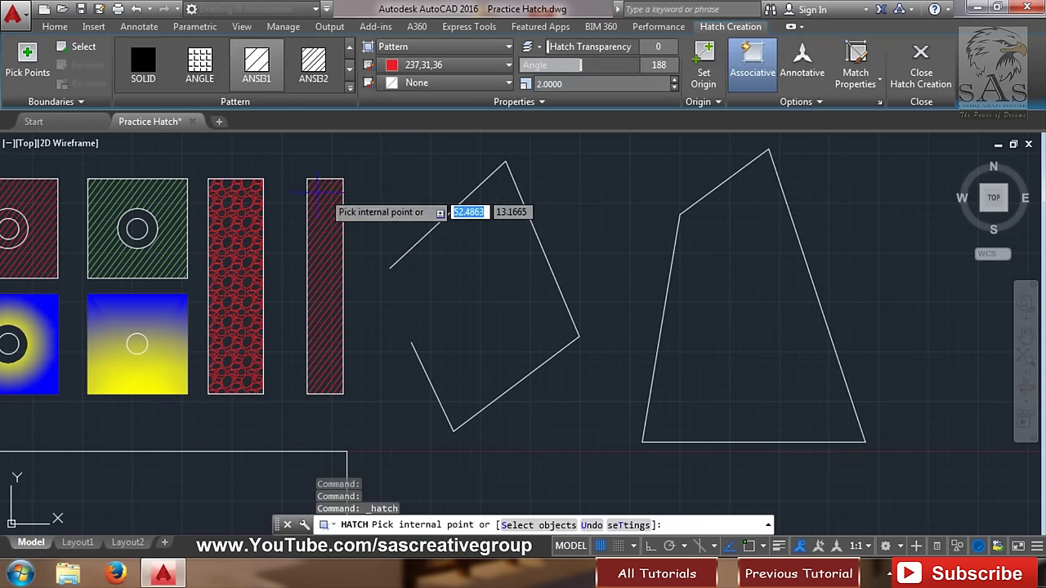
{"action": "left_click", "coordinate": [470, 323]}
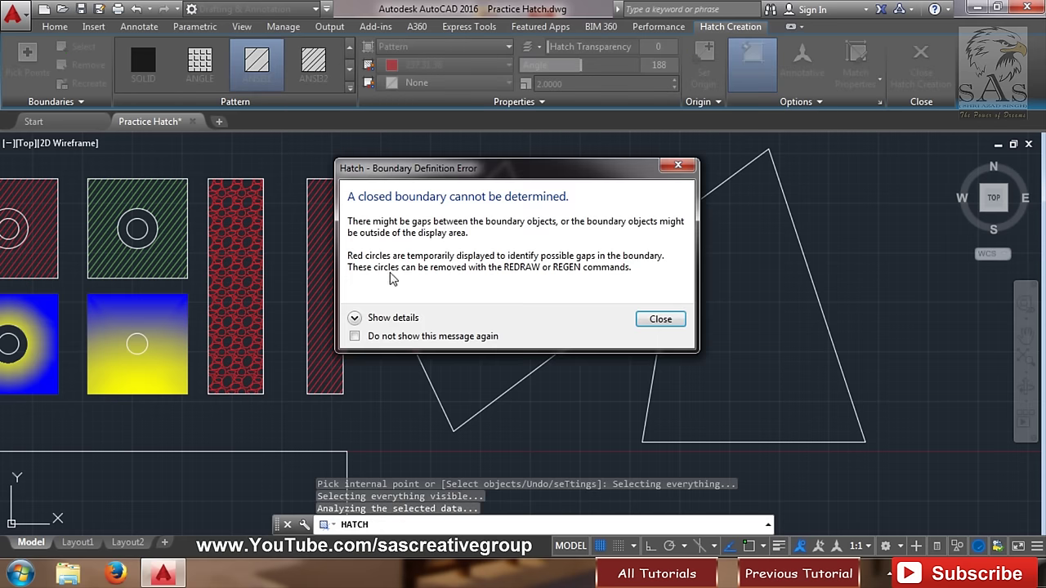
{"action": "left_click", "coordinate": [691, 167]}
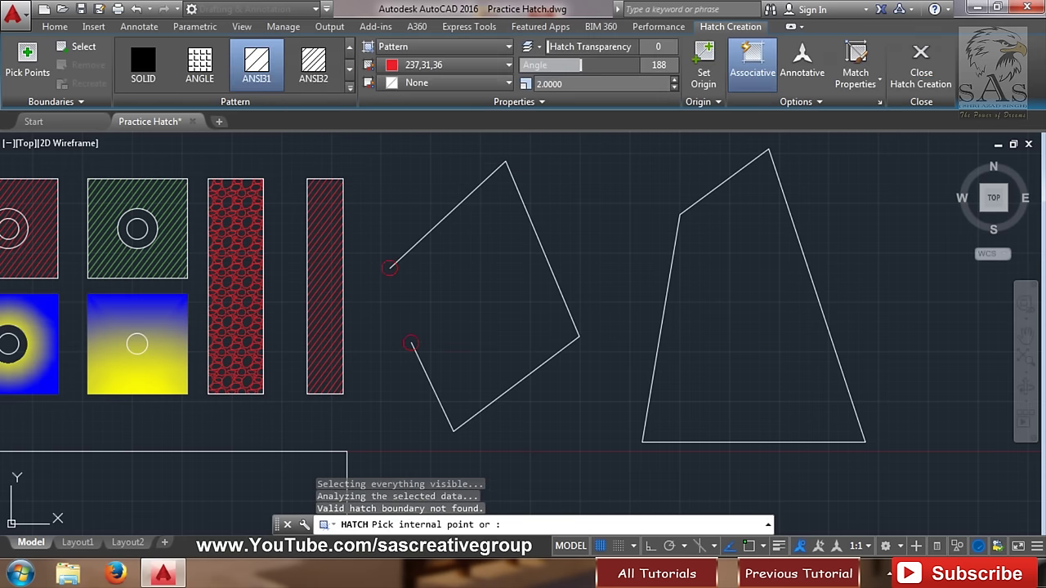
{"action": "key", "text": "Escape"}
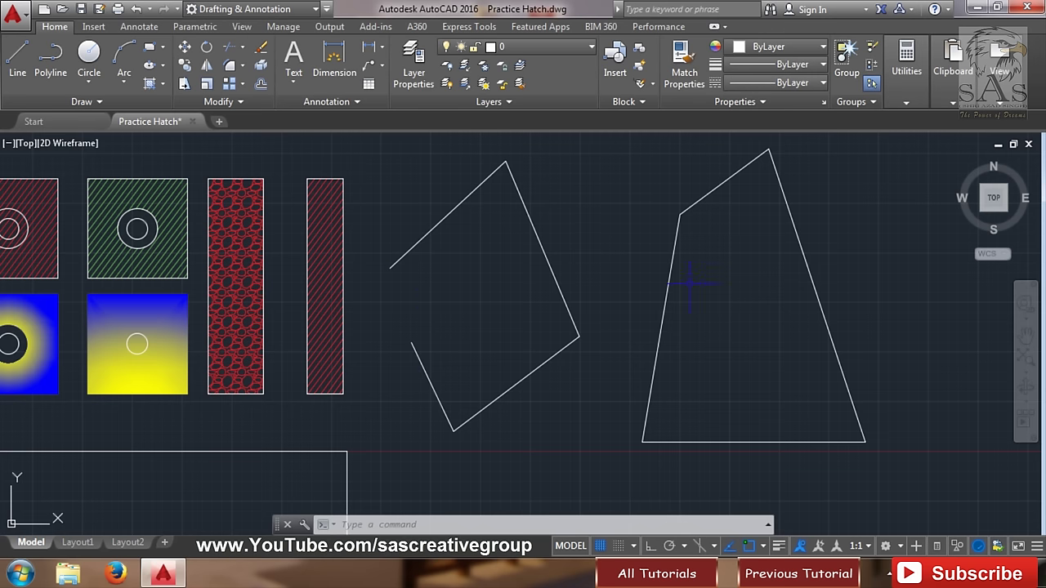
- Inspect the quadrilateral corners, then start a new hatch with H and expand its options
{"action": "scroll", "coordinate": [690, 283], "scroll_direction": "down", "scroll_amount": 1}
{"action": "scroll", "coordinate": [567, 305], "scroll_direction": "up", "scroll_amount": 2}
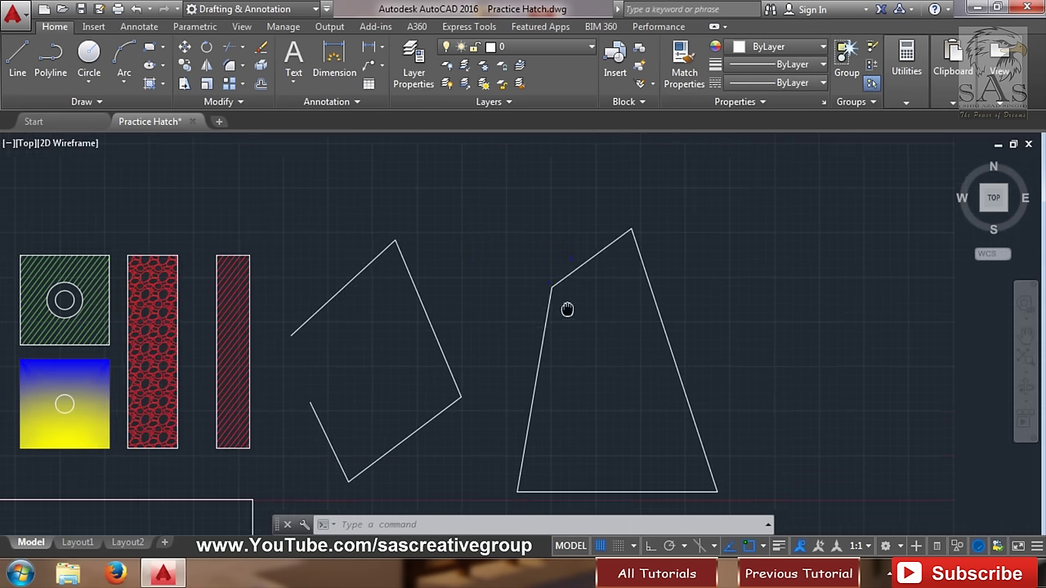
{"action": "scroll", "coordinate": [518, 280], "scroll_direction": "up", "scroll_amount": 3}
{"action": "scroll", "coordinate": [647, 284], "scroll_direction": "up", "scroll_amount": 3}
{"action": "middle_click_drag", "start_coordinate": [599, 350], "coordinate": [535, 258]}
{"action": "scroll", "coordinate": [567, 305], "scroll_direction": "down", "scroll_amount": 5}
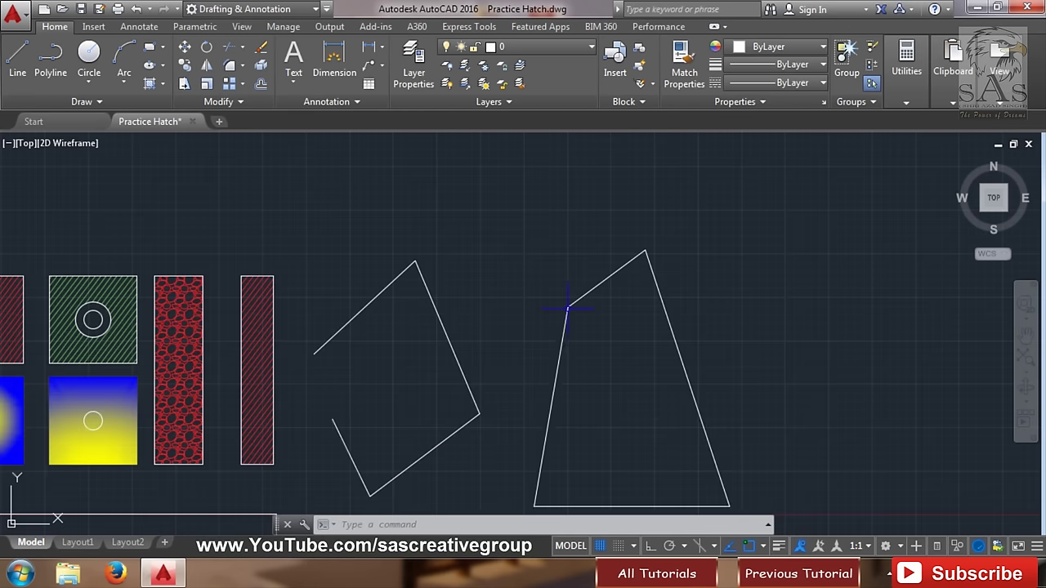
{"action": "scroll", "coordinate": [567, 306], "scroll_direction": "down", "scroll_amount": 5}
{"action": "middle_click_drag", "start_coordinate": [581, 351], "coordinate": [503, 351]}
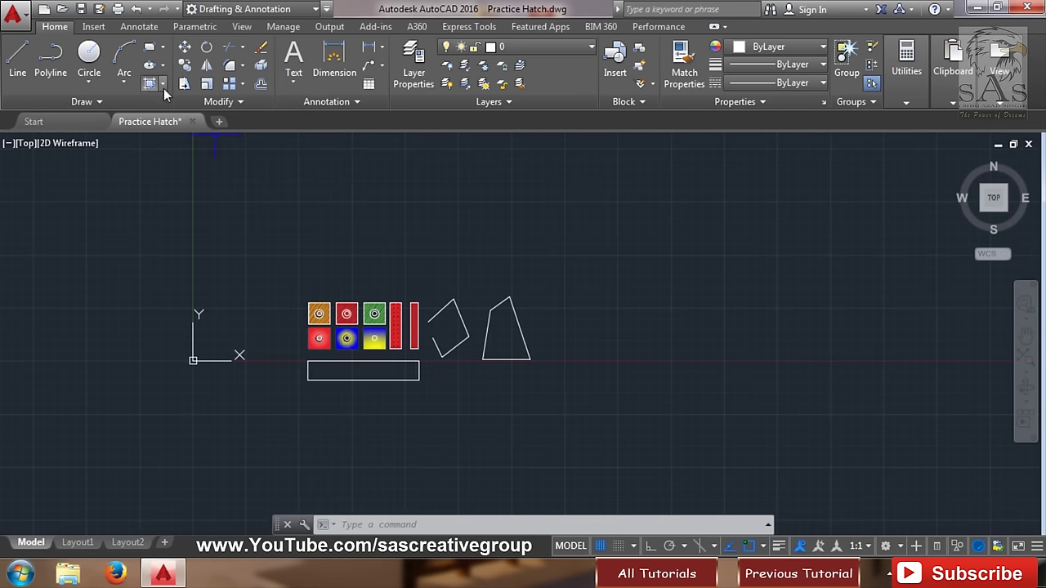
{"action": "type", "text": "h"}
{"action": "key", "text": "Return"}
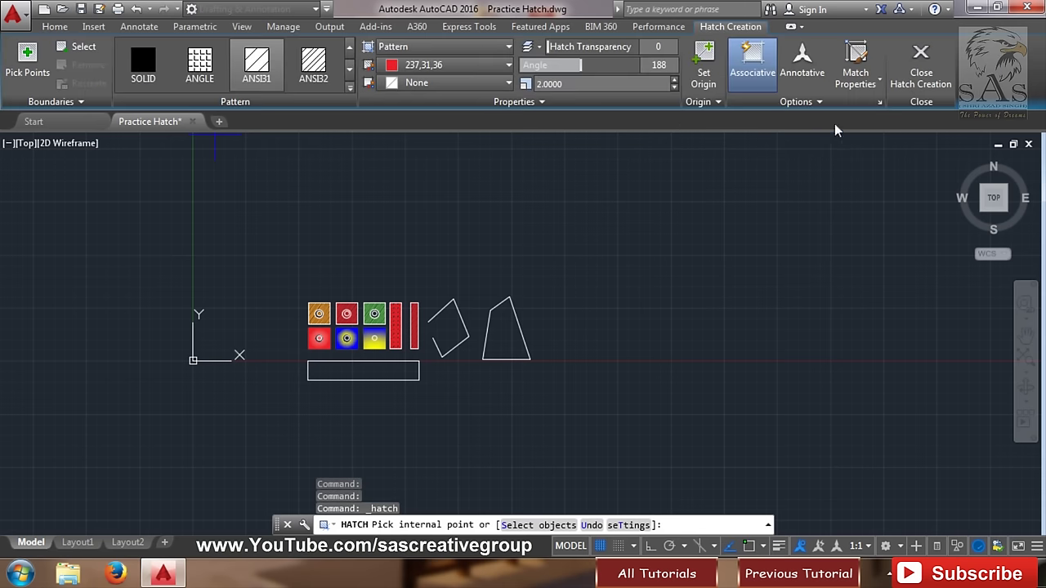
{"action": "left_click", "coordinate": [824, 101]}
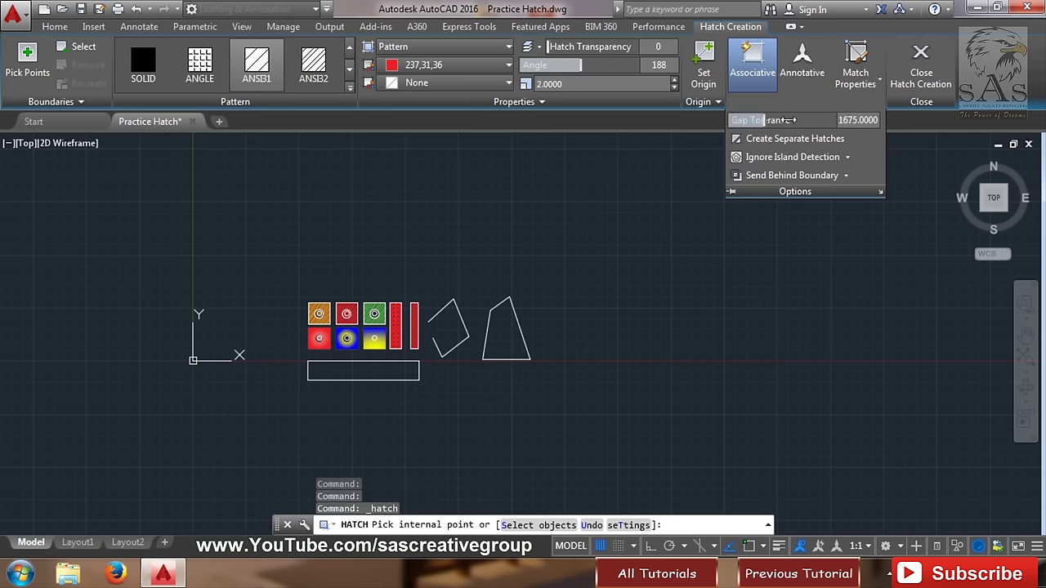
- Fill the right quadrilateral with a red (237,31,36) ANSI31 hatch at scale 2
{"action": "scroll", "coordinate": [493, 348], "scroll_direction": "up", "scroll_amount": 3}
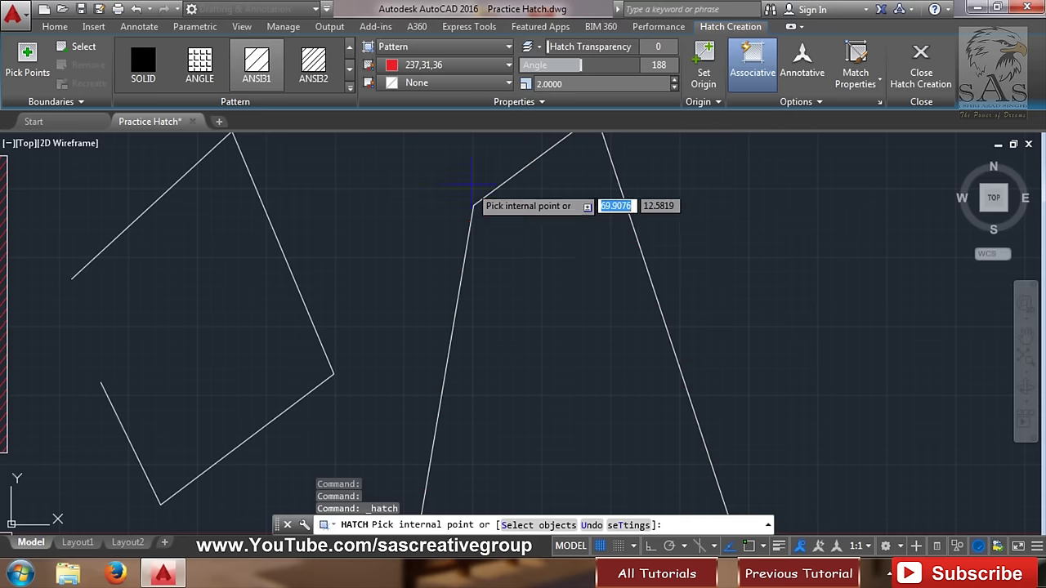
{"action": "scroll", "coordinate": [597, 192], "scroll_direction": "up", "scroll_amount": 2}
{"action": "scroll", "coordinate": [433, 184], "scroll_direction": "down", "scroll_amount": 3}
{"action": "scroll", "coordinate": [433, 184], "scroll_direction": "down", "scroll_amount": 3}
{"action": "scroll", "coordinate": [490, 335], "scroll_direction": "down", "scroll_amount": 3}
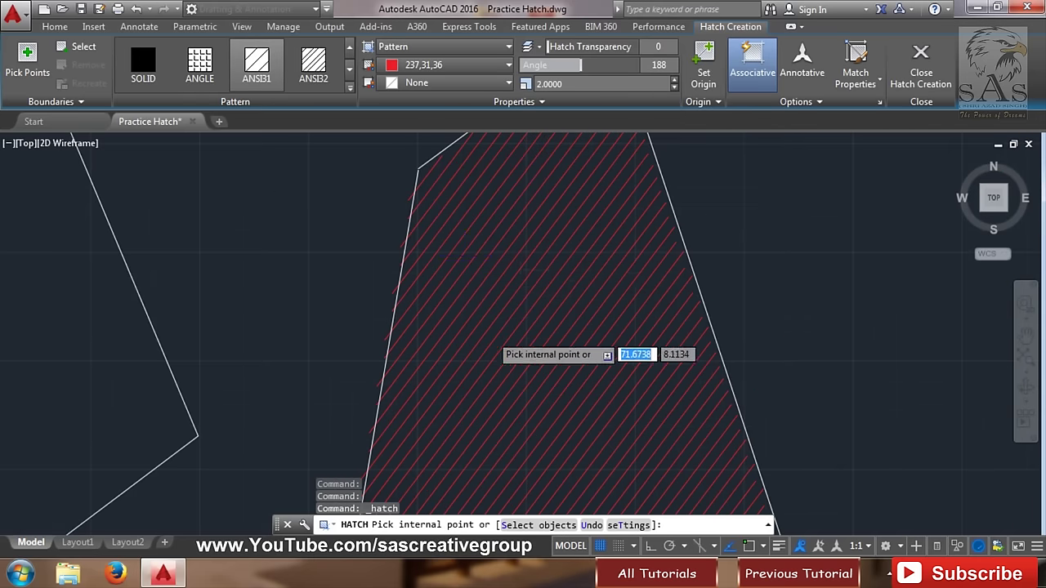
{"action": "scroll", "coordinate": [494, 357], "scroll_direction": "down", "scroll_amount": 2}
{"action": "scroll", "coordinate": [481, 339], "scroll_direction": "up", "scroll_amount": 1}
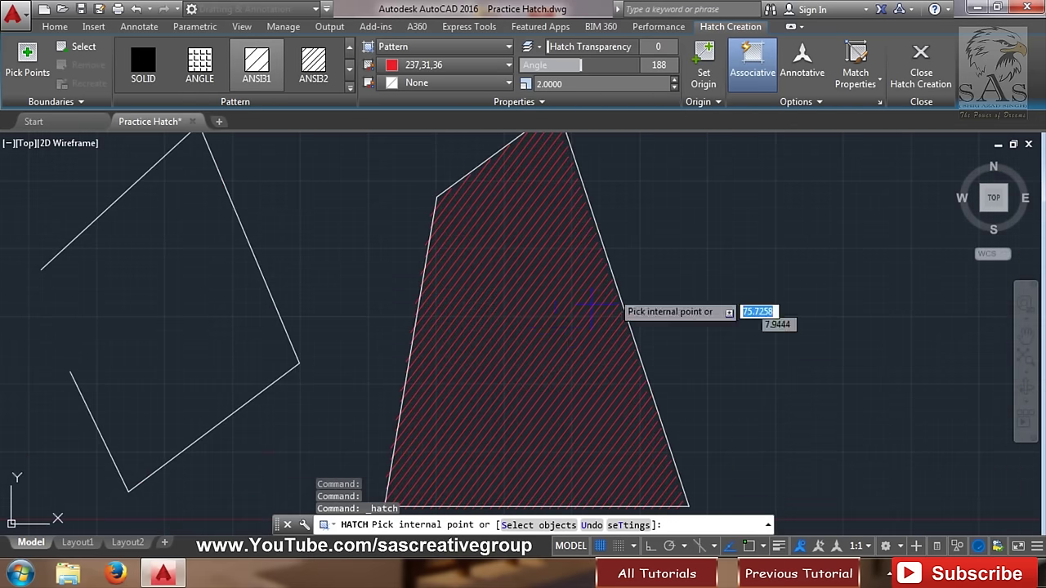
{"action": "scroll", "coordinate": [556, 375], "scroll_direction": "down", "scroll_amount": 1}
{"action": "left_click", "coordinate": [555, 375]}
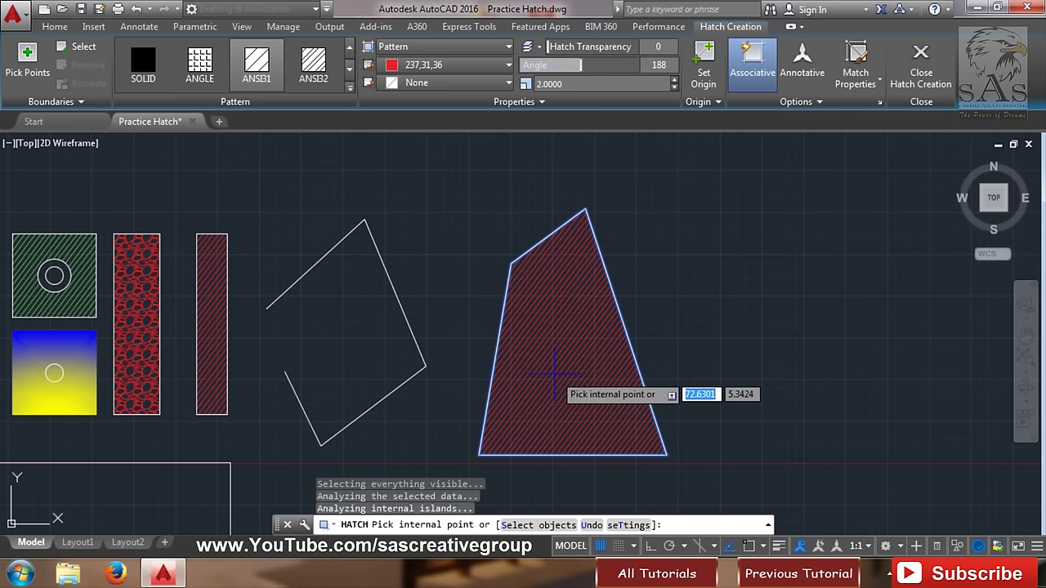
- Reopen the extra hatch options to check the red quadrilateral fill
{"action": "scroll", "coordinate": [510, 273], "scroll_direction": "up", "scroll_amount": 3}
{"action": "scroll", "coordinate": [408, 470], "scroll_direction": "down", "scroll_amount": 1}
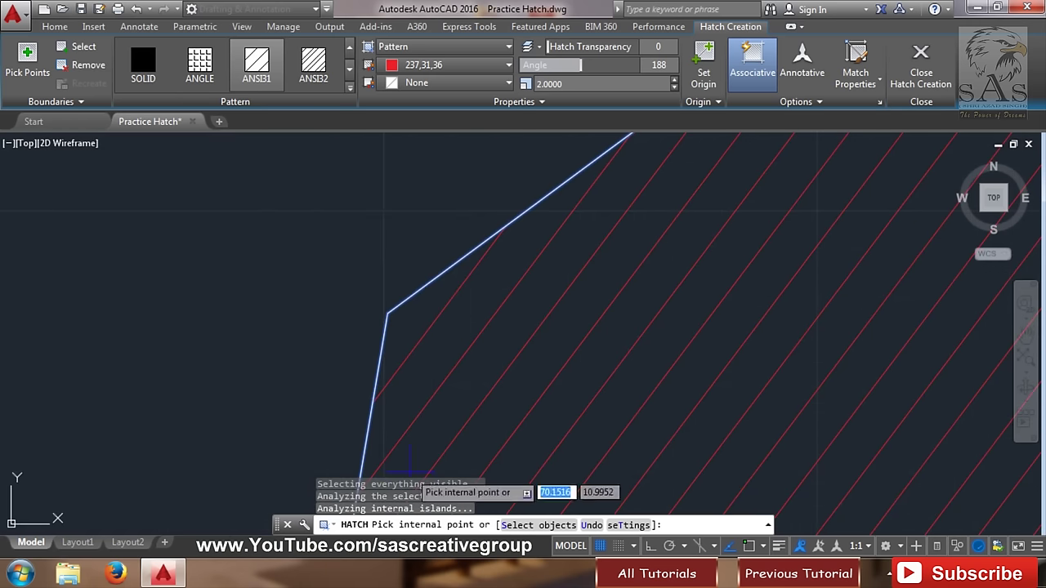
{"action": "scroll", "coordinate": [467, 311], "scroll_direction": "down", "scroll_amount": 2}
{"action": "scroll", "coordinate": [546, 411], "scroll_direction": "down", "scroll_amount": 1}
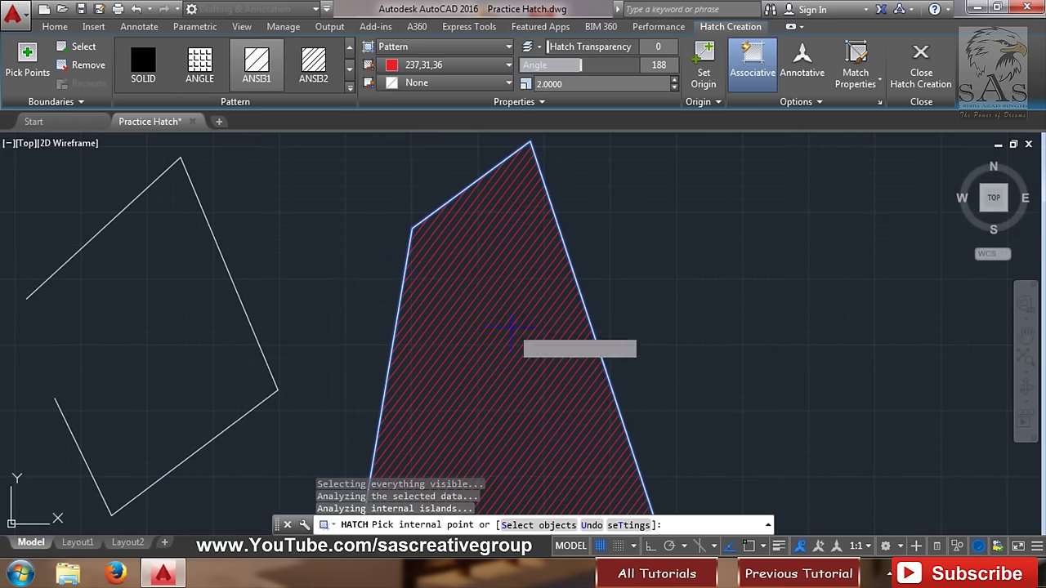
{"action": "scroll", "coordinate": [420, 235], "scroll_direction": "up", "scroll_amount": 3}
{"action": "scroll", "coordinate": [351, 270], "scroll_direction": "up", "scroll_amount": 1}
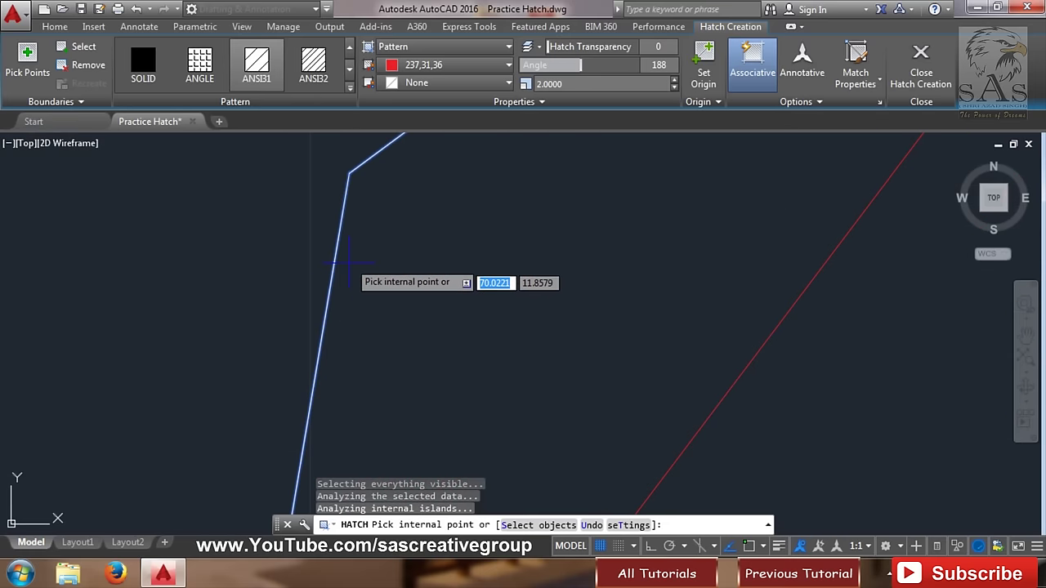
{"action": "scroll", "coordinate": [349, 263], "scroll_direction": "down", "scroll_amount": 2}
{"action": "scroll", "coordinate": [359, 274], "scroll_direction": "down", "scroll_amount": 2}
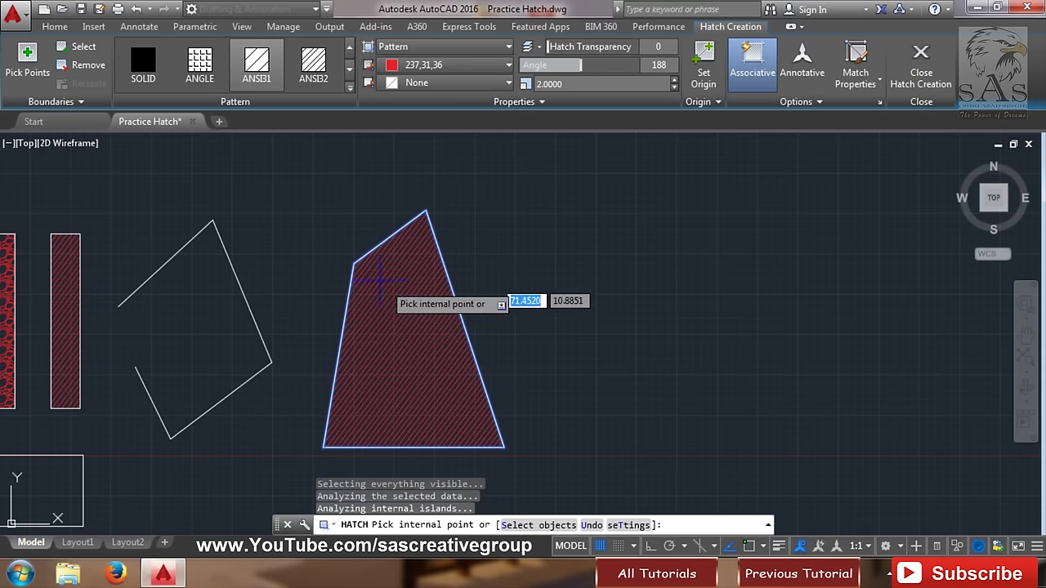
{"action": "left_click", "coordinate": [823, 100]}
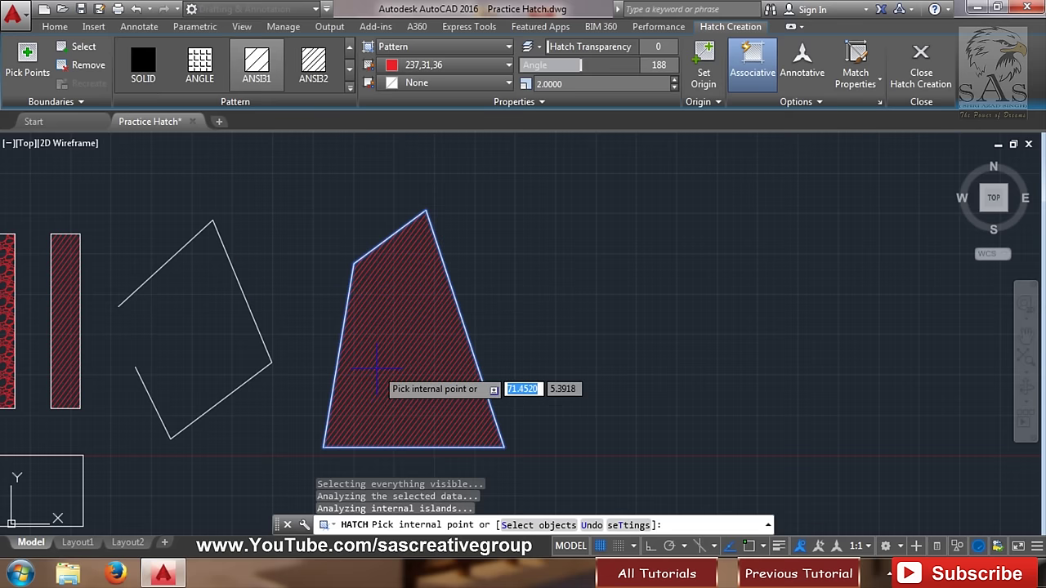
{"action": "scroll", "coordinate": [372, 378], "scroll_direction": "down", "scroll_amount": 4}
{"action": "scroll", "coordinate": [228, 416], "scroll_direction": "up", "scroll_amount": 3}
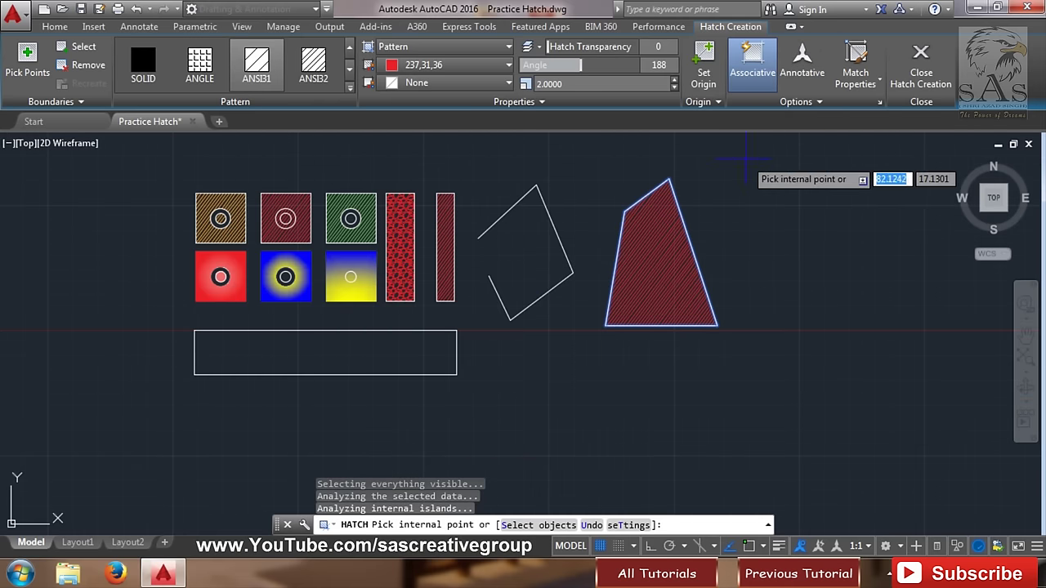
- Finish the red hatch and draw a circle to the right of the red shape
{"action": "key", "text": "Return"}
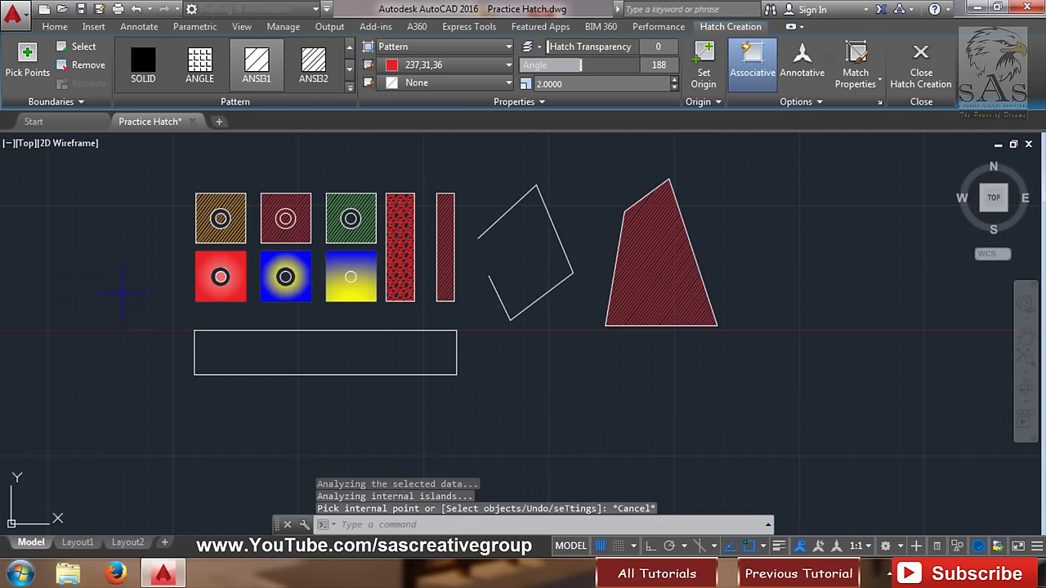
{"action": "mouse_move", "coordinate": [585, 398]}
{"action": "middle_mouse_down"}
{"action": "mouse_move", "coordinate": [398, 317]}
{"action": "mouse_move", "coordinate": [485, 436]}
{"action": "middle_mouse_up"}
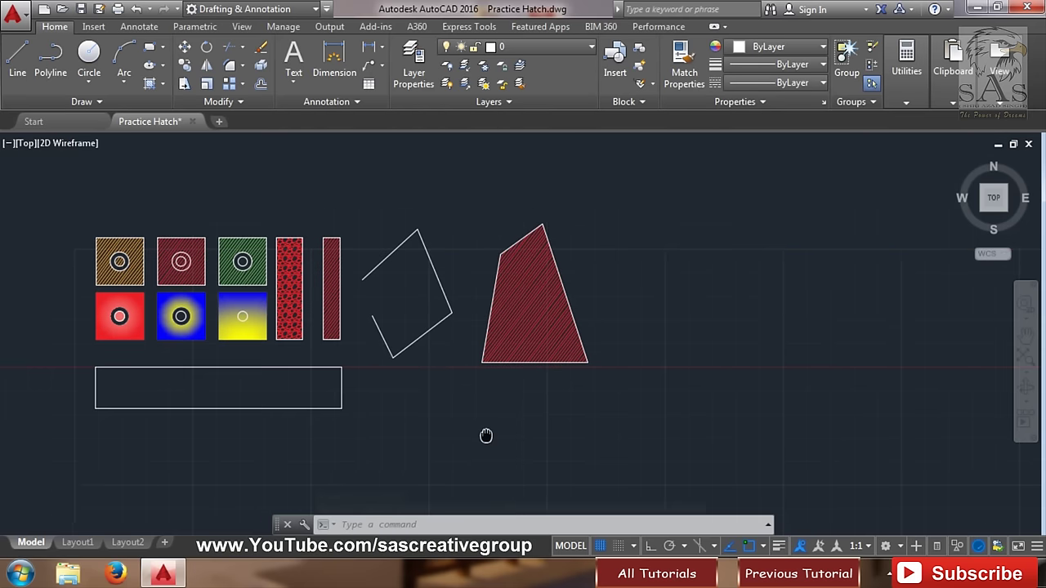
{"action": "left_click", "coordinate": [164, 83]}
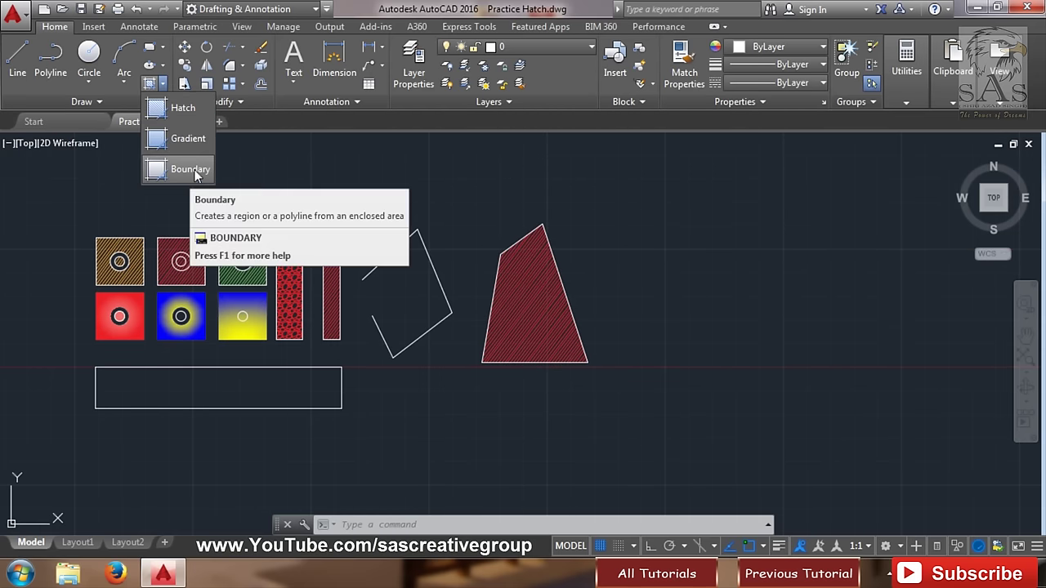
{"action": "left_click", "coordinate": [88, 61]}
{"action": "left_click", "coordinate": [88, 61]}
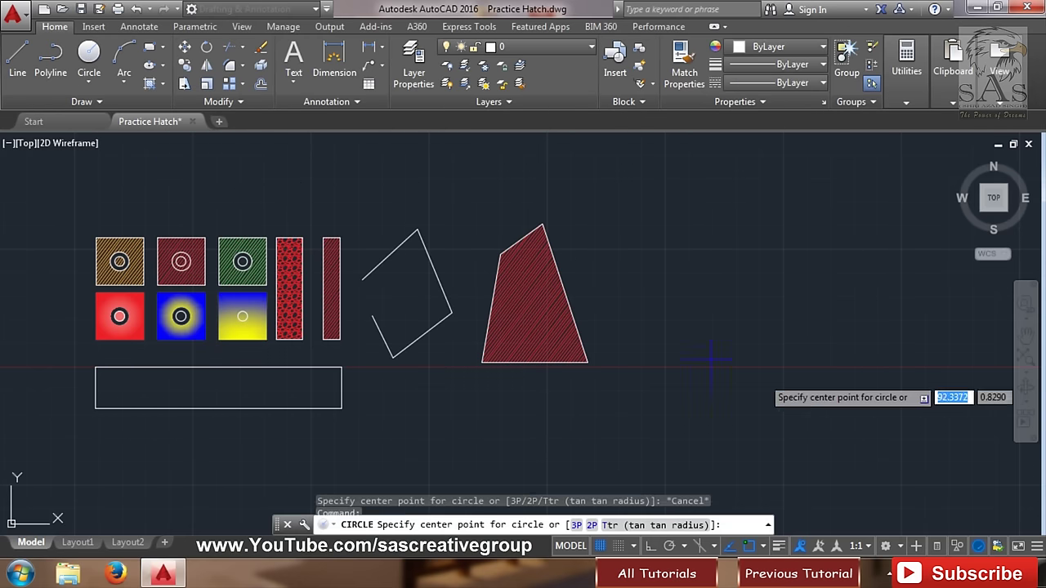
{"action": "left_click", "coordinate": [767, 349]}
{"action": "left_click", "coordinate": [801, 278]}
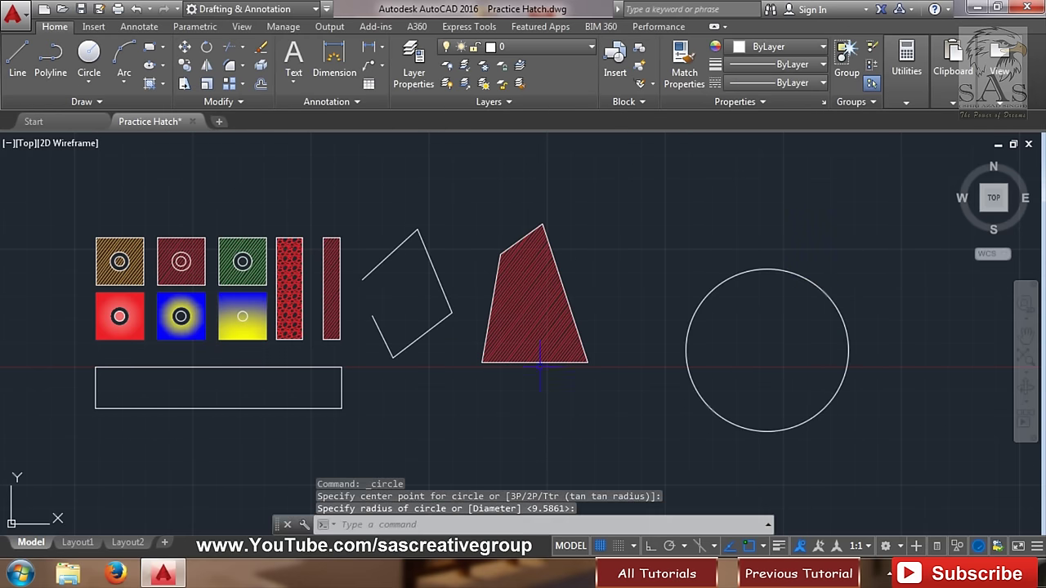
- Draw two radius lines from the circle's centre to its upper edge, forming a sector
{"action": "left_click", "coordinate": [17, 61]}
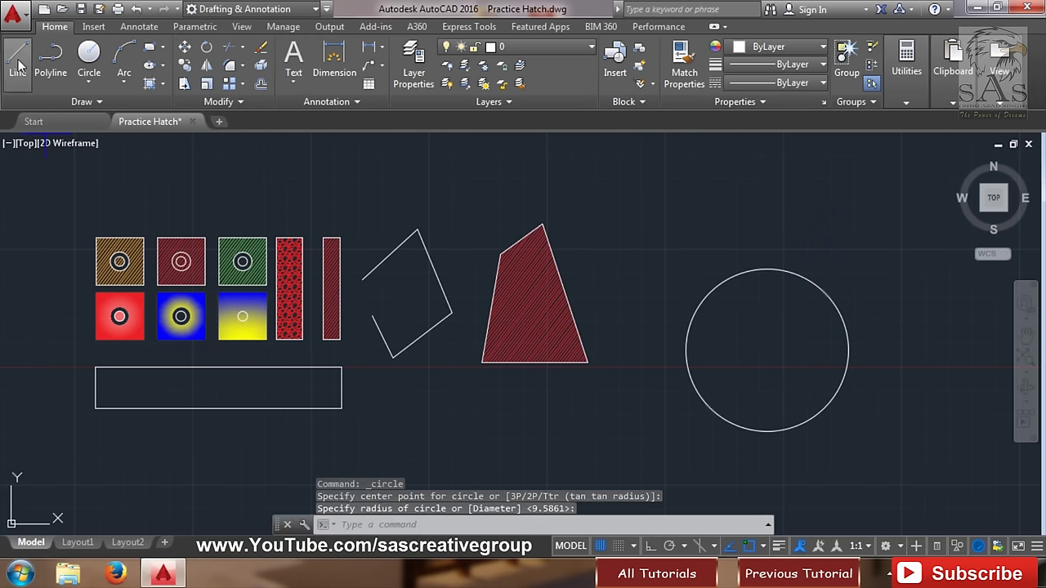
{"action": "left_click", "coordinate": [766, 350]}
{"action": "left_click", "coordinate": [751, 272]}
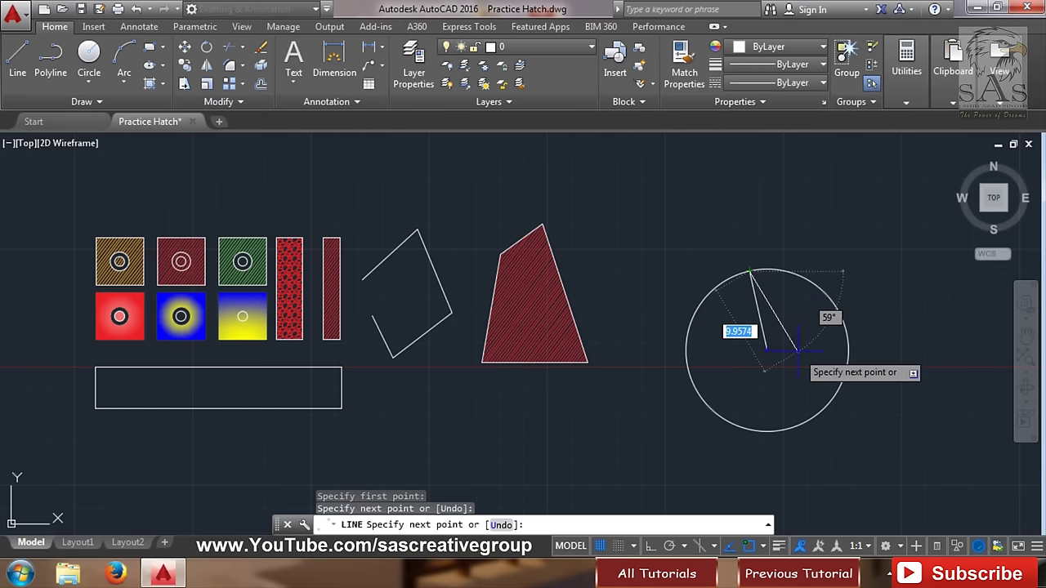
{"action": "key", "text": "Escape"}
{"action": "left_click", "coordinate": [17, 62]}
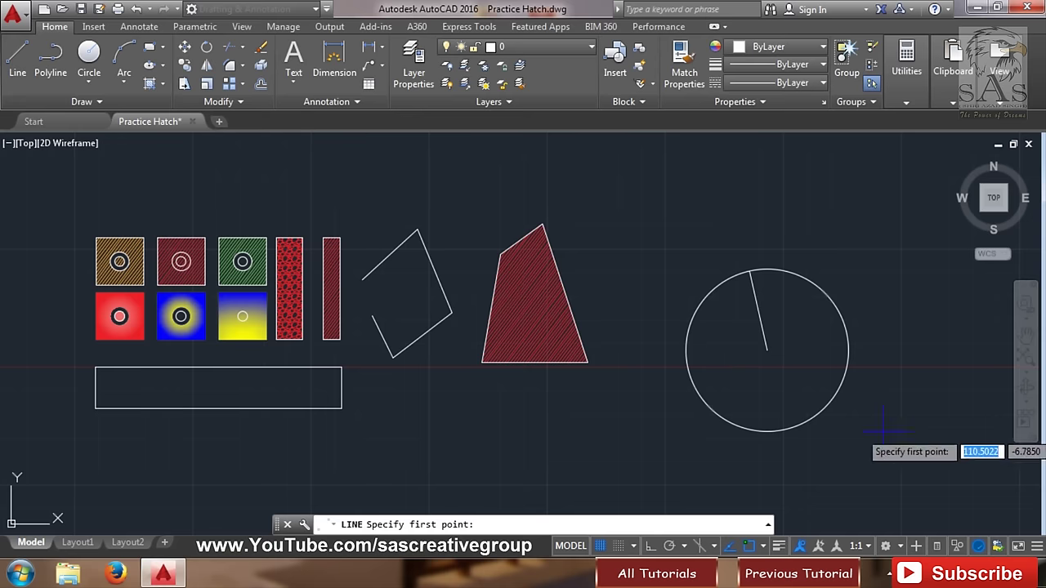
{"action": "left_click", "coordinate": [766, 349]}
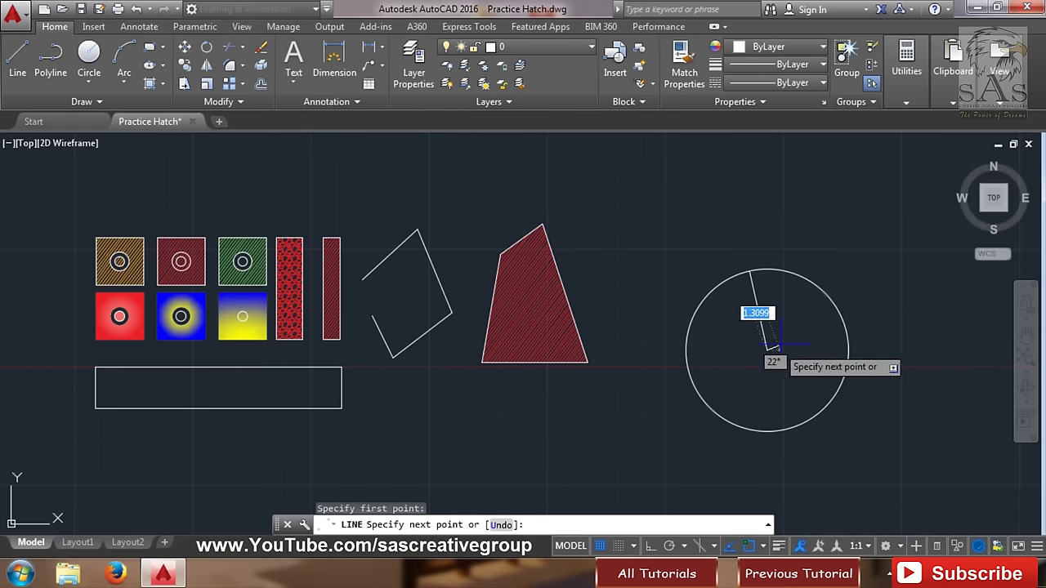
{"action": "left_click", "coordinate": [824, 292]}
{"action": "key", "text": "Escape"}
- Bring the circle closer into view and select the diagonal radius line
{"action": "middle_click_drag", "start_coordinate": [768, 351], "coordinate": [564, 383]}
{"action": "scroll", "coordinate": [606, 347], "scroll_direction": "up", "scroll_amount": 2}
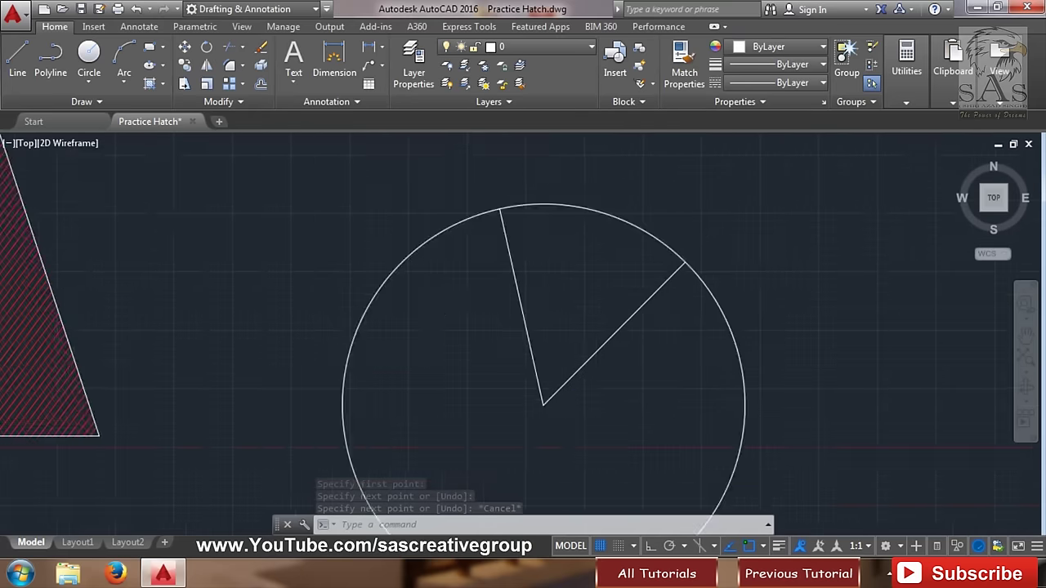
{"action": "scroll", "coordinate": [553, 322], "scroll_direction": "down", "scroll_amount": 2}
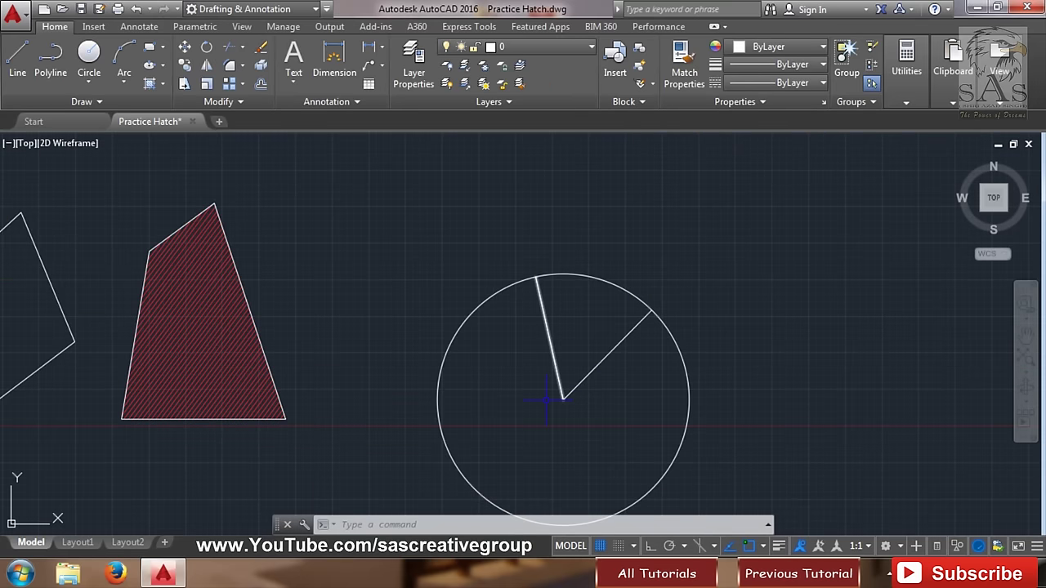
{"action": "left_click", "coordinate": [530, 245]}
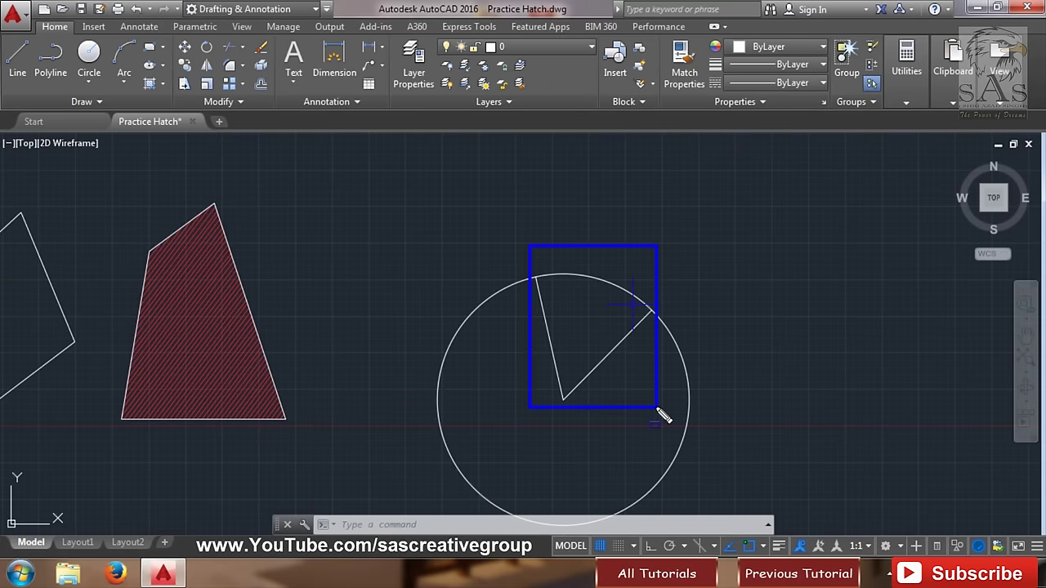
{"action": "left_click", "coordinate": [658, 407]}
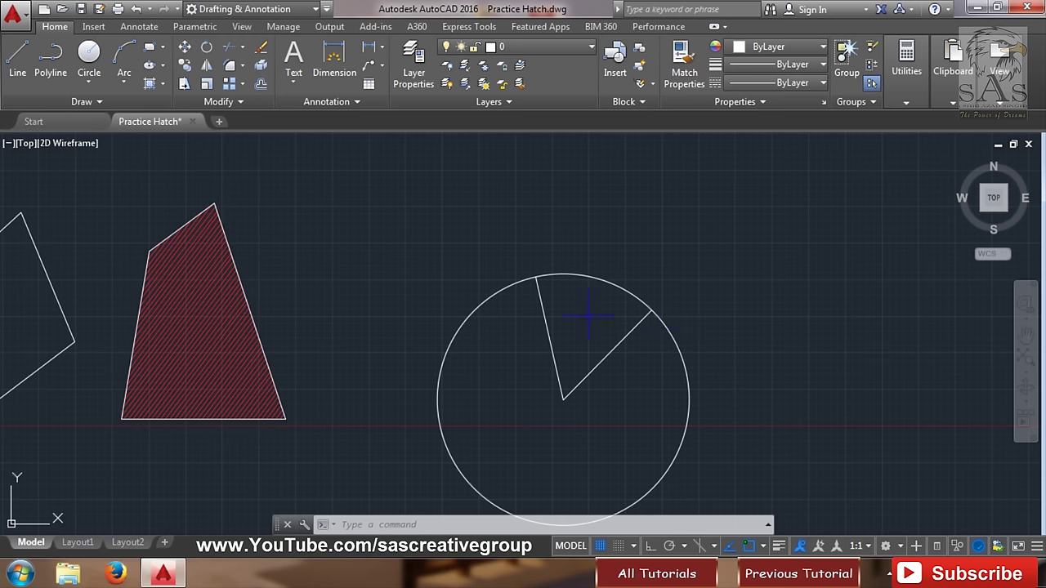
- Run BOUNDARY with Polyline type and pick inside the pie sector to trace its outline
{"action": "left_click", "coordinate": [164, 84]}
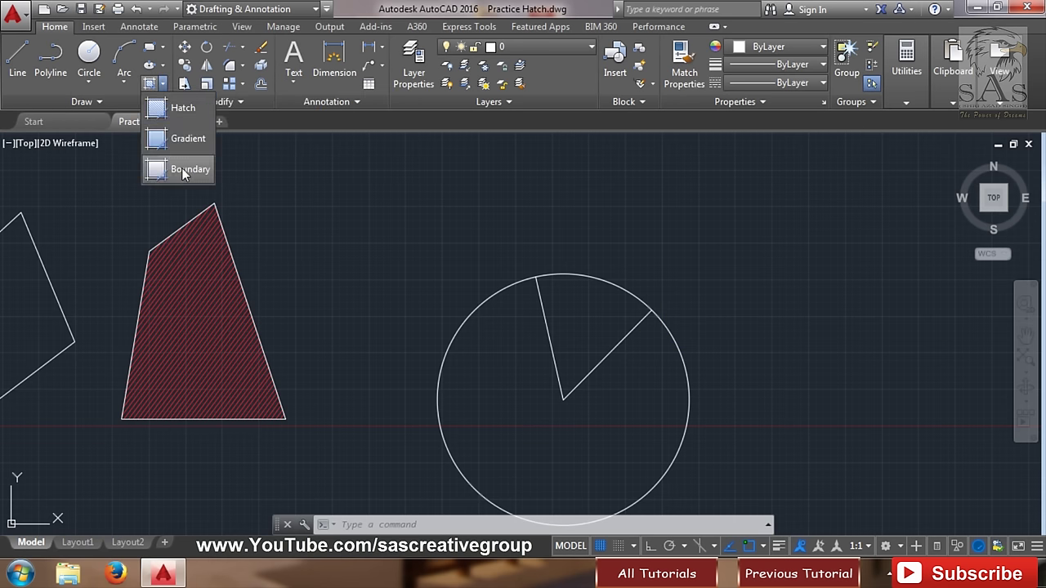
{"action": "left_click", "coordinate": [181, 167]}
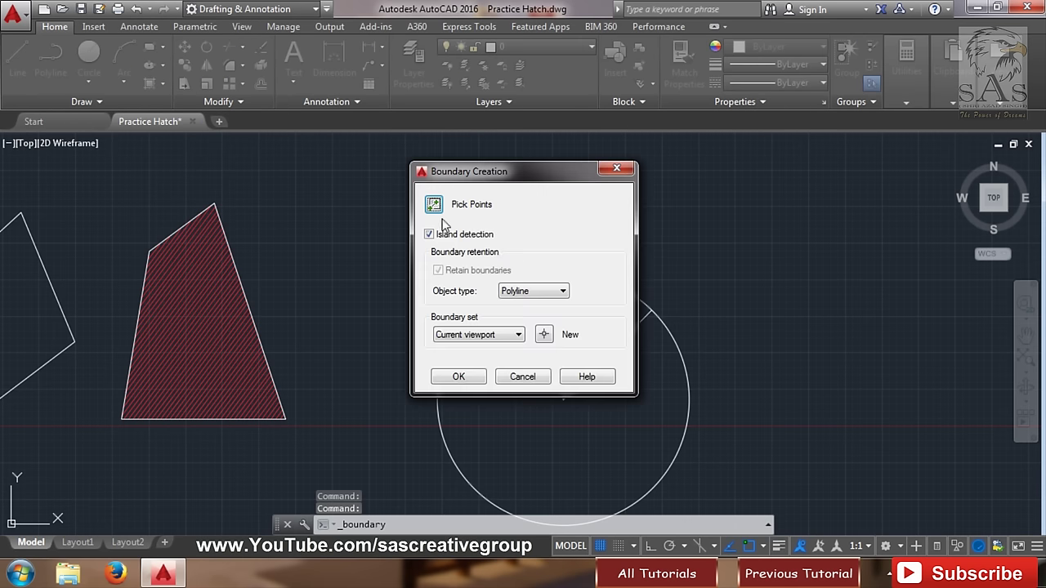
{"action": "left_click", "coordinate": [433, 205]}
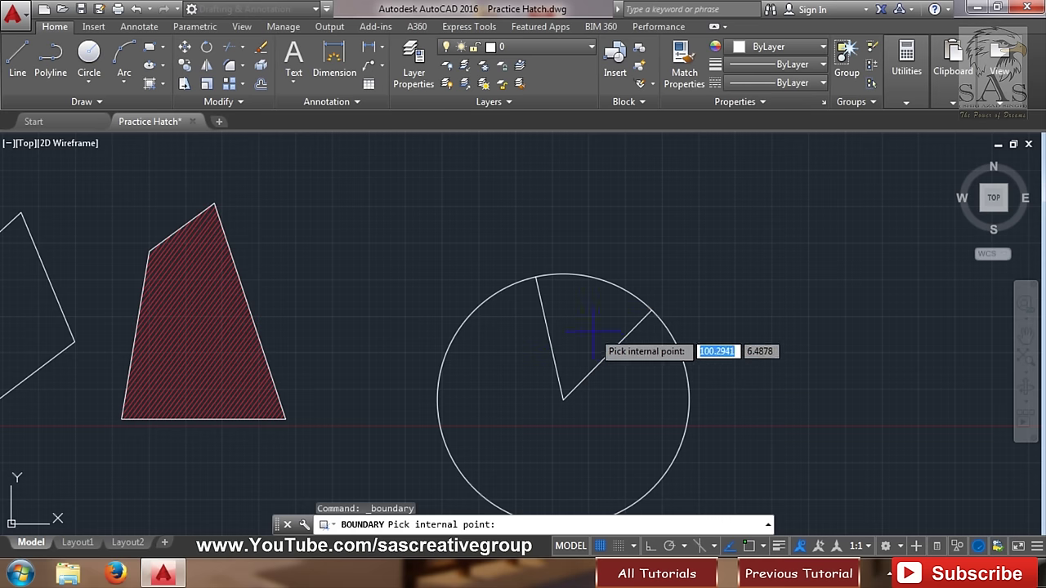
{"action": "left_click", "coordinate": [588, 325]}
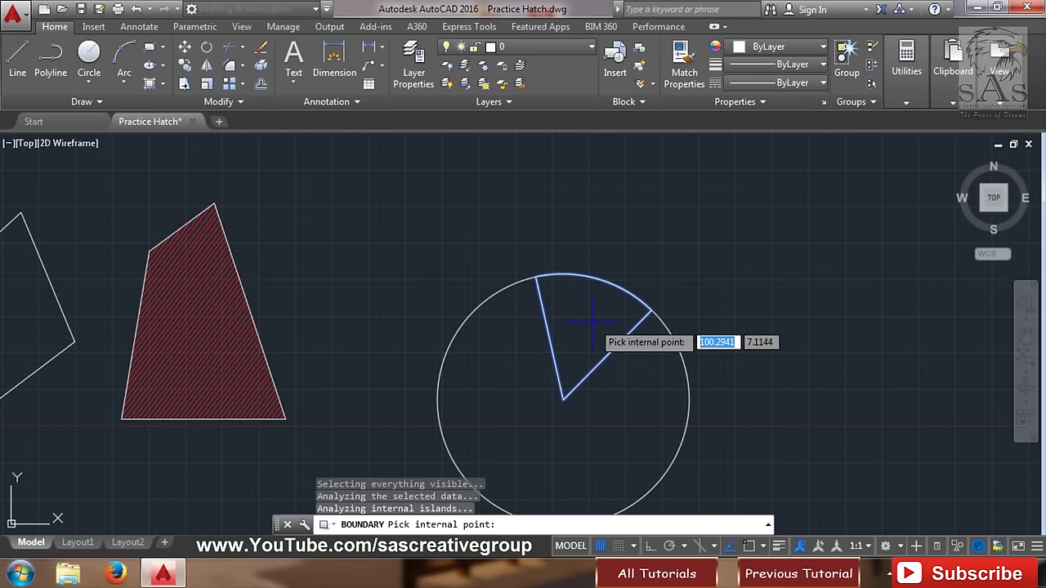
{"action": "key", "text": "Return"}
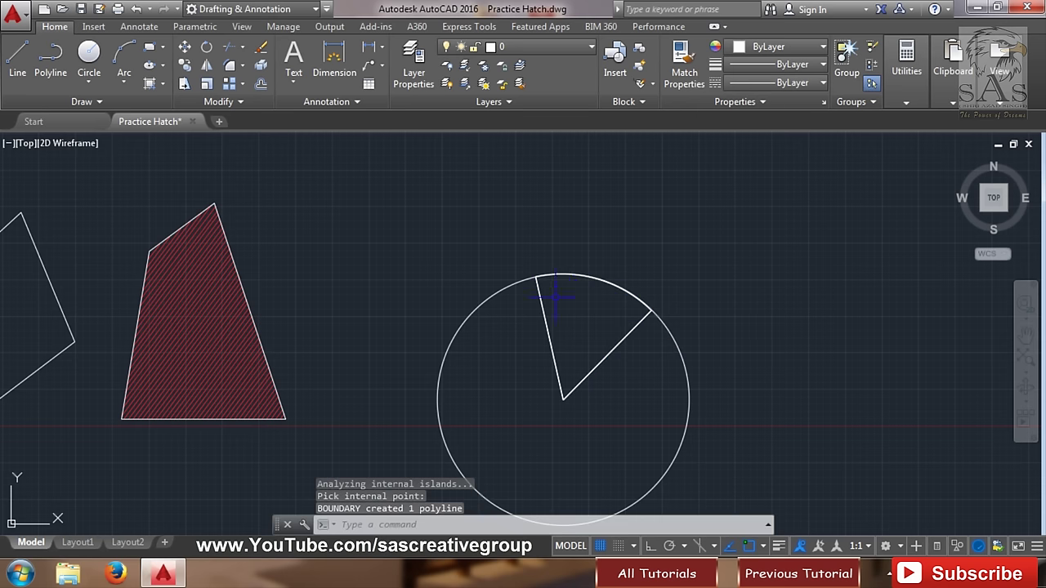
{"action": "key", "text": "Escape"}
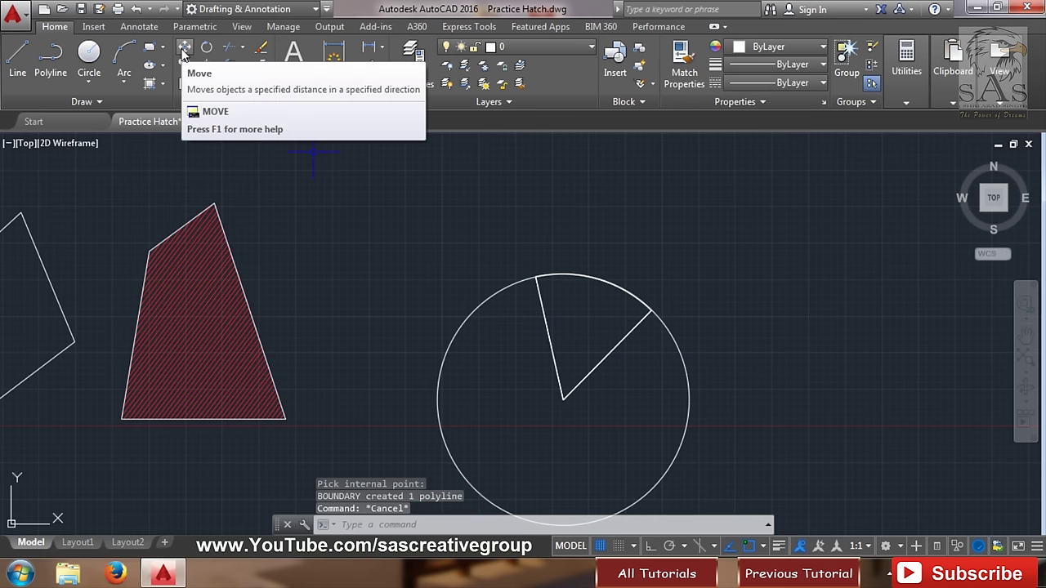
- Move the sector boundary polyline from its apex to the upper right of the circle
{"action": "left_click", "coordinate": [184, 49]}
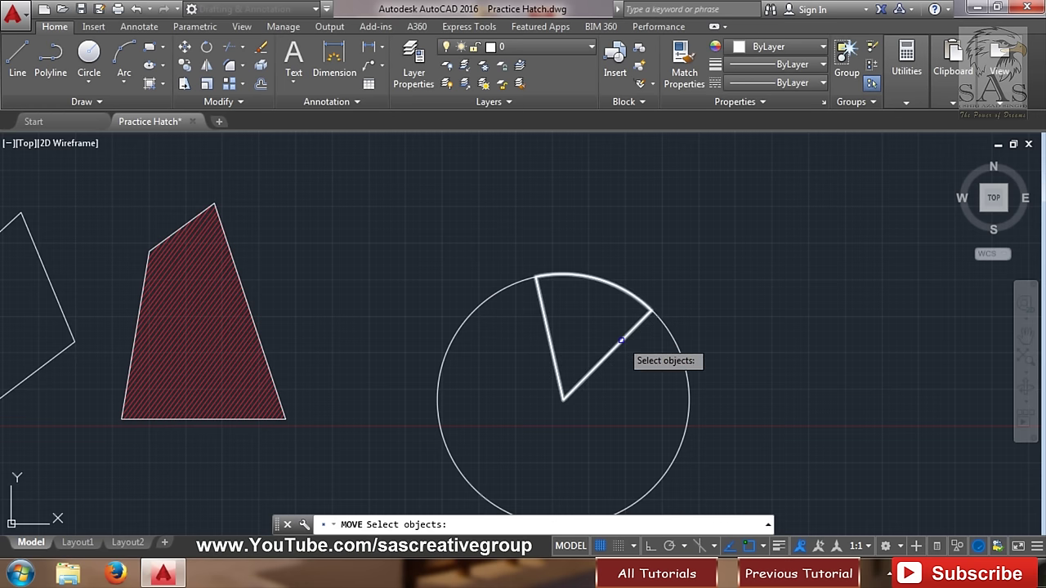
{"action": "left_click", "coordinate": [621, 339]}
{"action": "key", "text": "Return"}
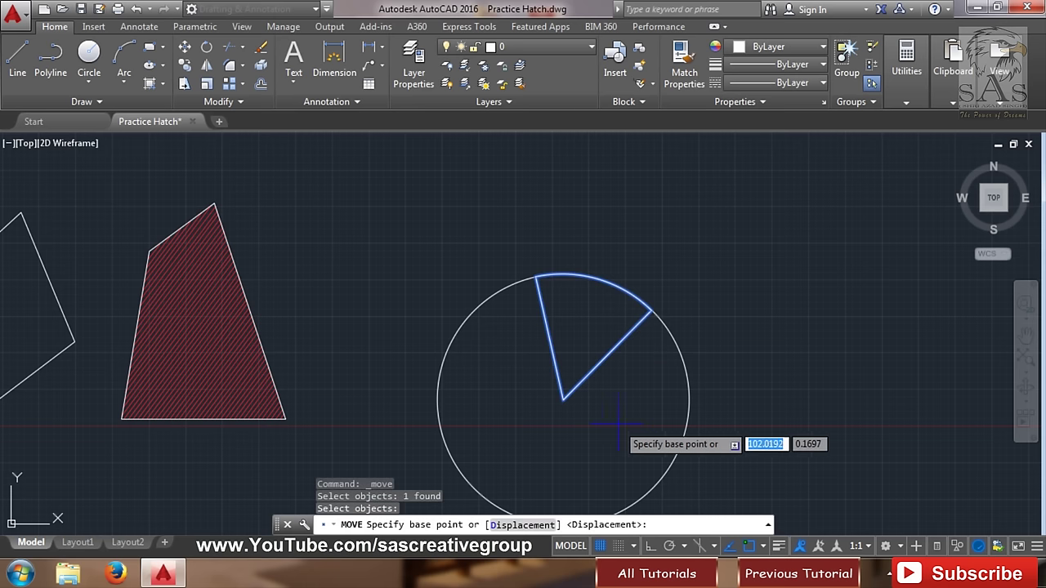
{"action": "left_click", "coordinate": [562, 399]}
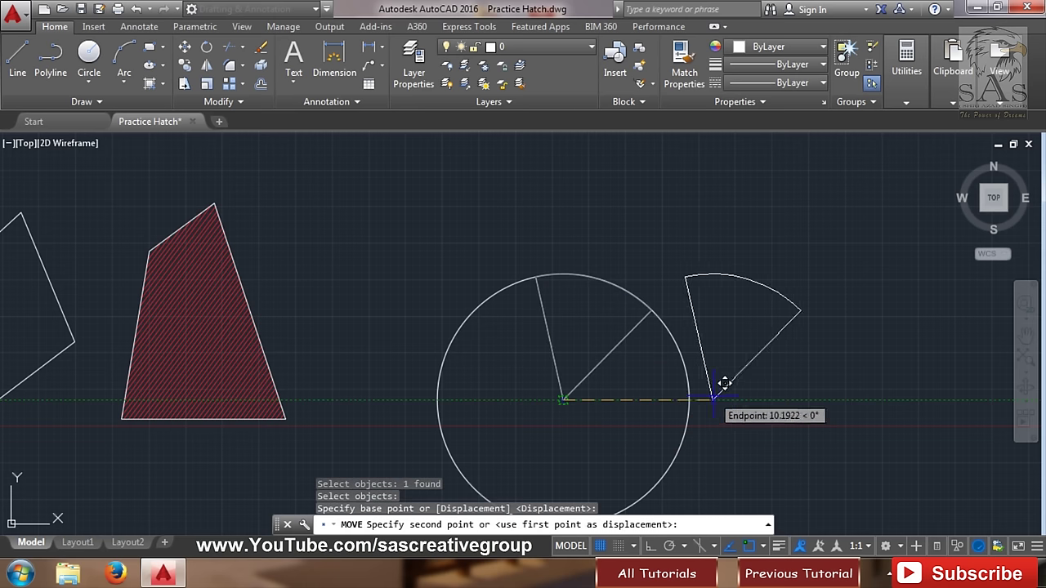
{"action": "left_click", "coordinate": [830, 356]}
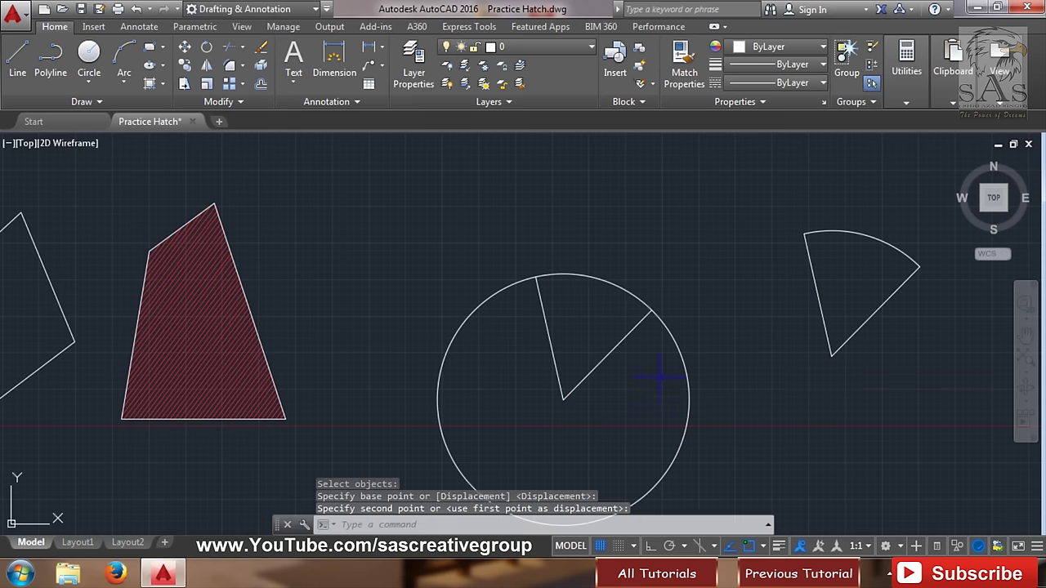
- Test deleting the diagonal radius line and undo it, then select the moved sector outline
{"action": "left_click", "coordinate": [624, 333]}
{"action": "left_click", "coordinate": [661, 351]}
{"action": "key", "text": "Escape"}
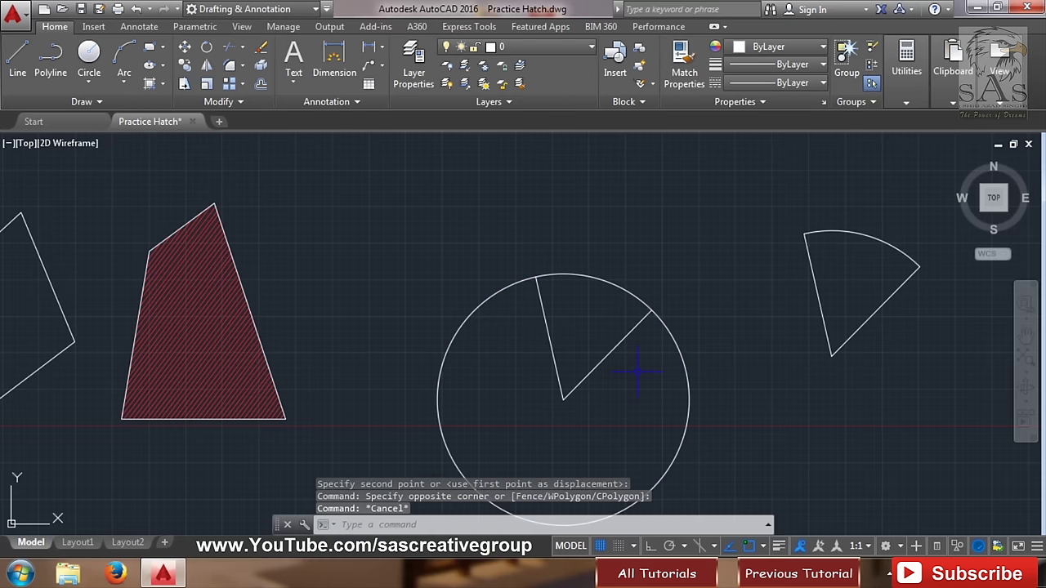
{"action": "left_click", "coordinate": [665, 353]}
{"action": "left_click", "coordinate": [584, 335]}
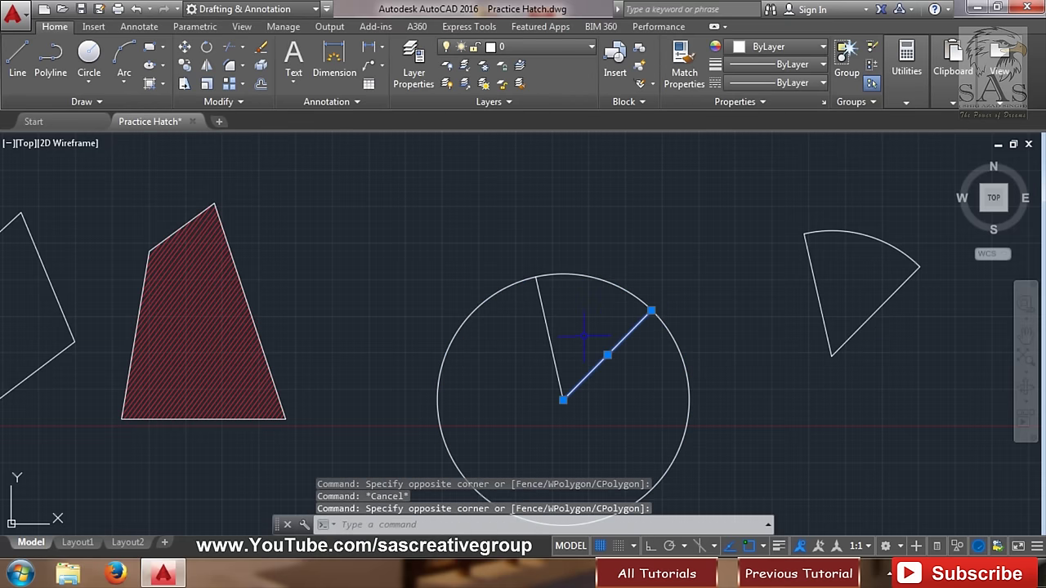
{"action": "key", "text": "Delete"}
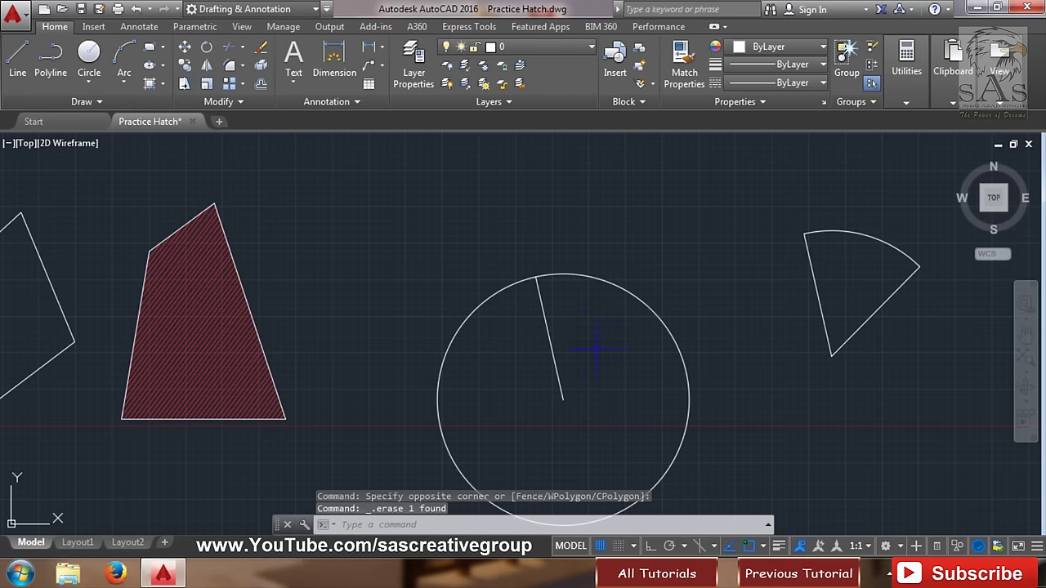
{"action": "key", "text": "ctrl+z"}
{"action": "left_click", "coordinate": [835, 363]}
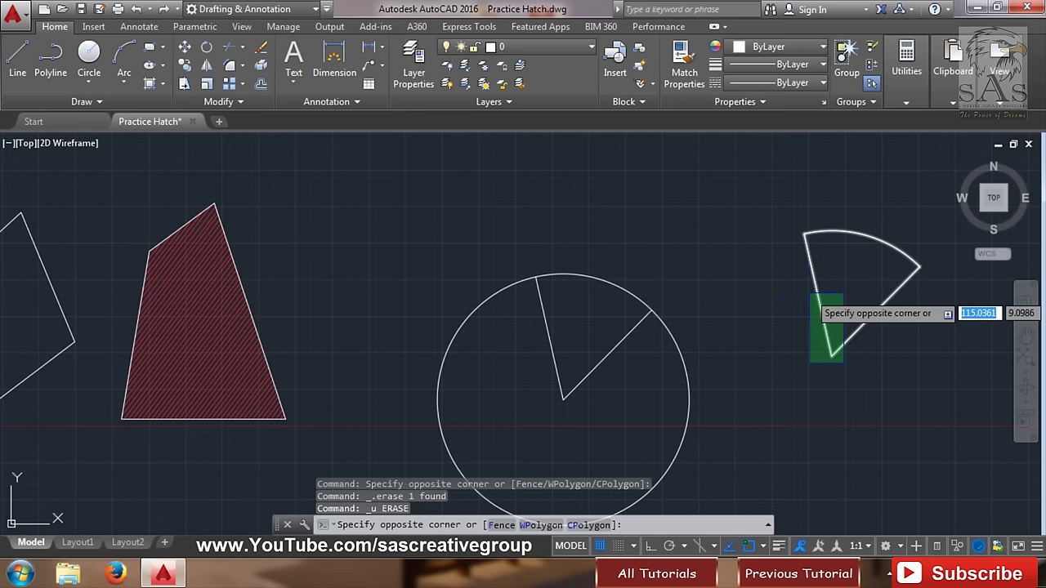
{"action": "left_click", "coordinate": [810, 241]}
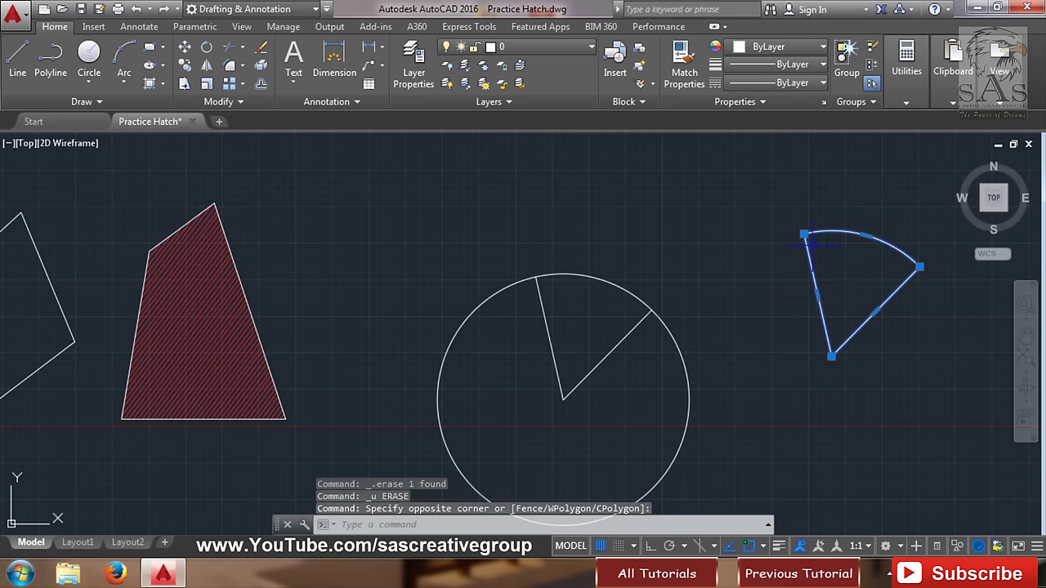